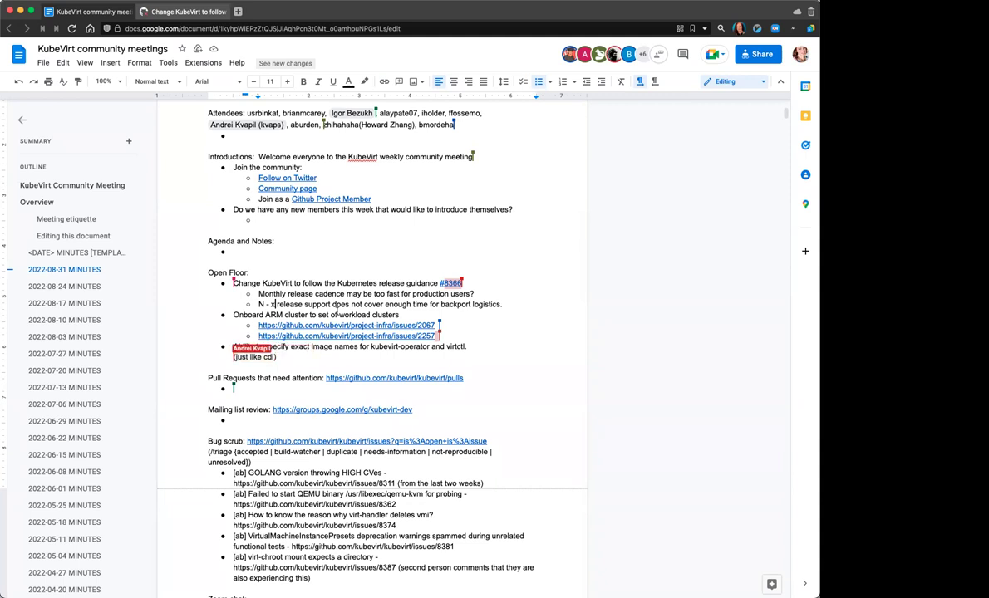
Step: Change the release support note under the Kubernetes release guidance item to begin with "N-3", without spaces around the hyphen
{"action": "key", "text": "BackSpace"}
{"action": "type", "text": "3"}
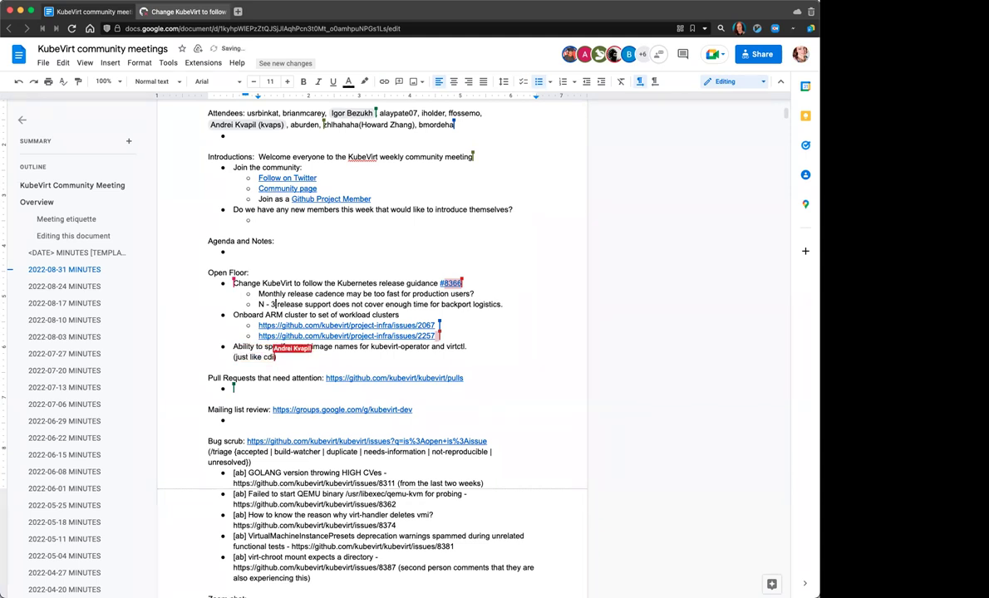
{"action": "key", "text": "Left"}
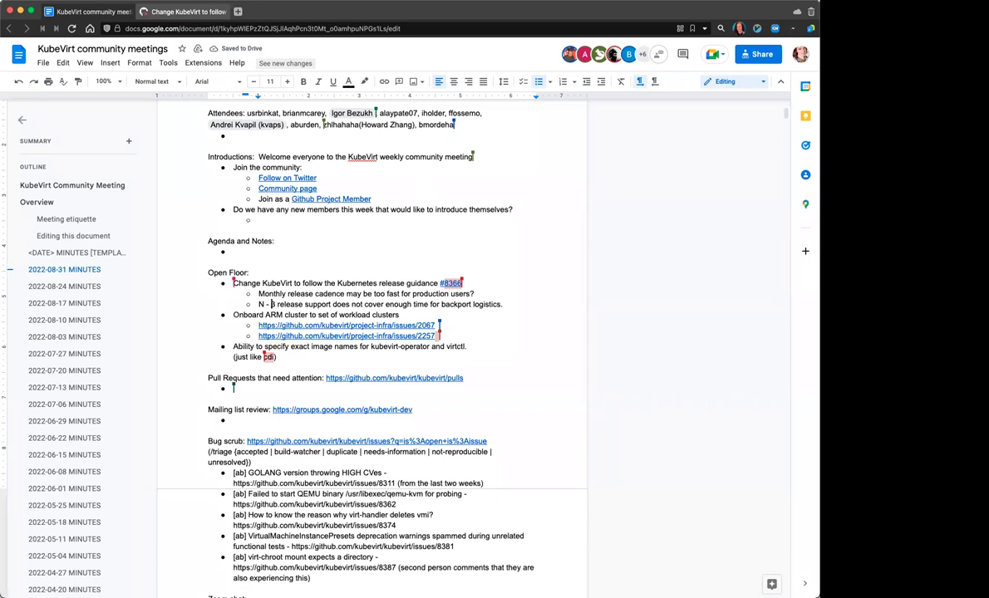
{"action": "key", "text": "BackSpace"}
{"action": "key", "text": "Left"}
{"action": "key", "text": "BackSpace"}
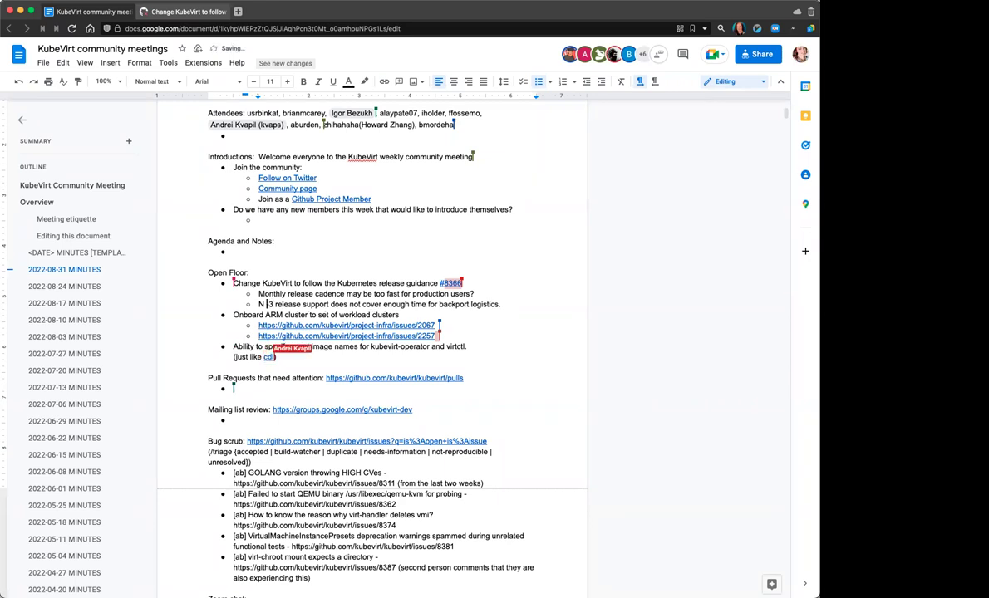
{"action": "type", "text": "-"}
{"action": "key", "text": "End"}
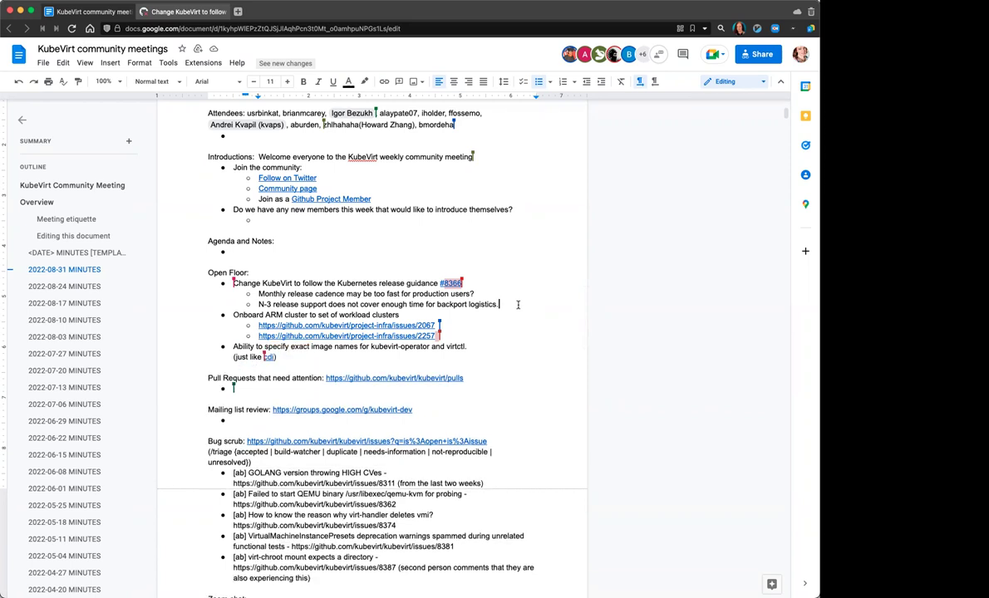
Step: Review the discussion on pull request #8366 about Kubernetes compatibility and the release cadence, including its test results
{"action": "left_click", "coordinate": [172, 12]}
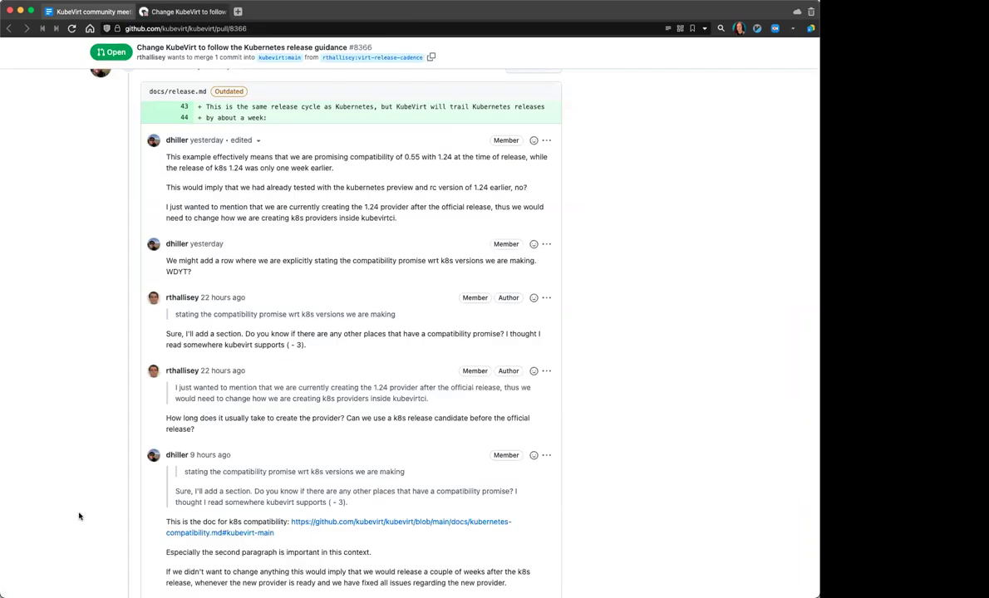
{"action": "scroll", "coordinate": [79, 516], "scroll_direction": "down", "scroll_amount": 3}
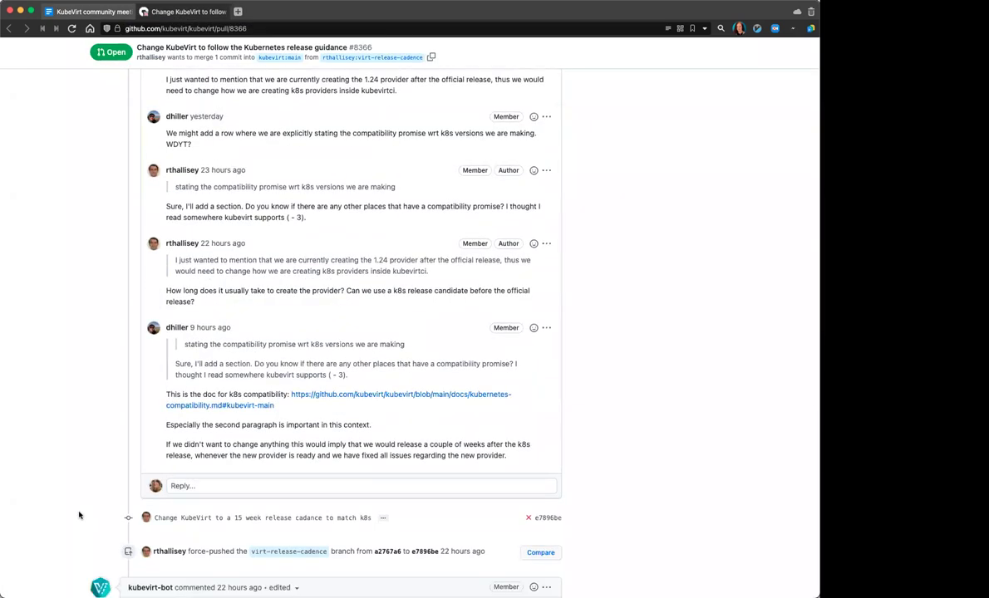
{"action": "scroll", "coordinate": [79, 515], "scroll_direction": "down", "scroll_amount": 3}
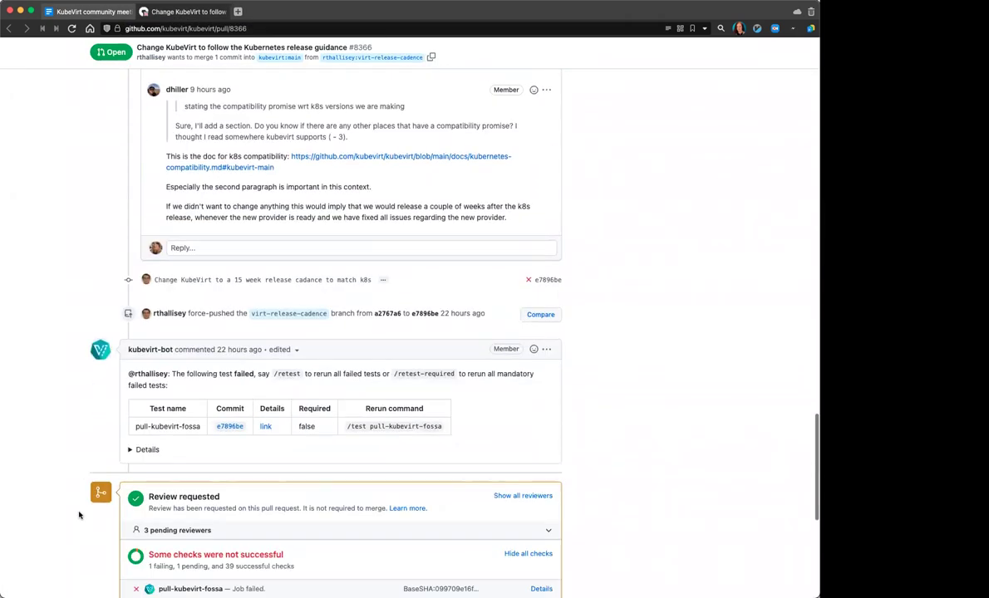
{"action": "scroll", "coordinate": [79, 515], "scroll_direction": "down", "scroll_amount": 3}
{"action": "scroll", "coordinate": [79, 515], "scroll_direction": "down", "scroll_amount": 2}
{"action": "scroll", "coordinate": [78, 515], "scroll_direction": "up", "scroll_amount": 6}
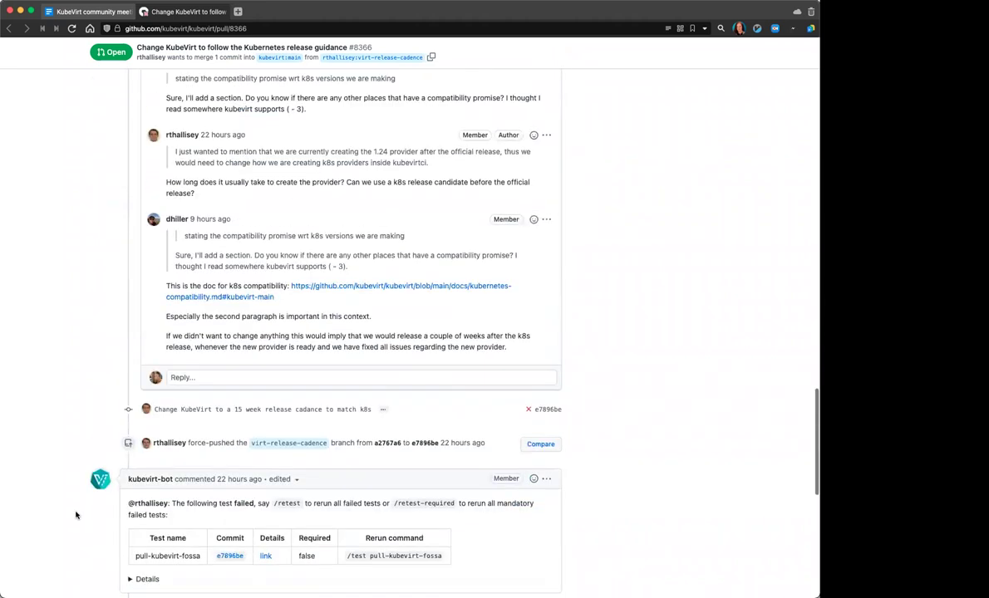
{"action": "scroll", "coordinate": [48, 508], "scroll_direction": "up", "scroll_amount": 4}
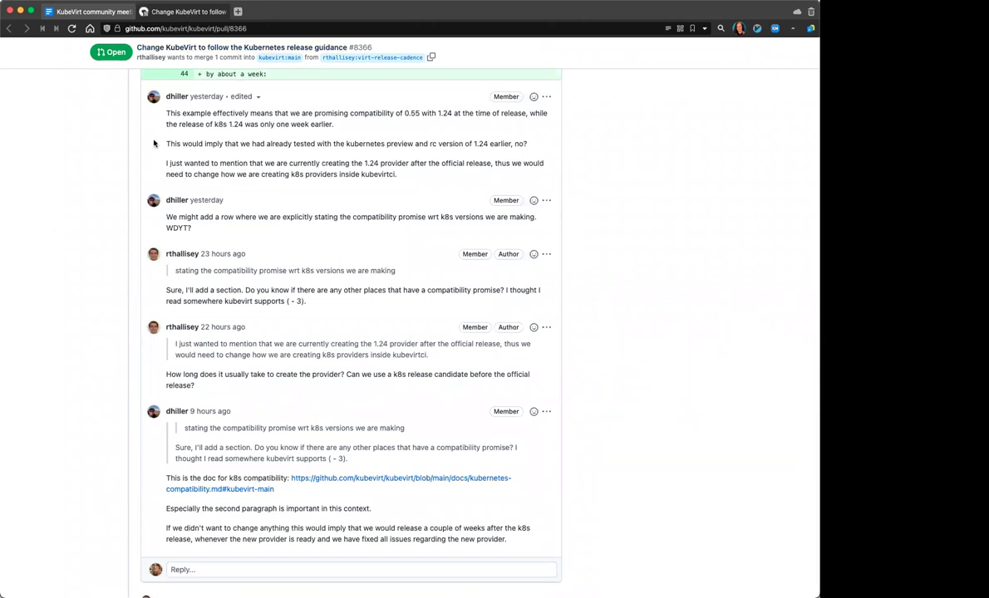
Step: From the meeting notes' ARM cluster item, open linked issues 2067 and 2257, close pull request #8366, and display issue 2067
{"action": "left_click", "coordinate": [93, 13]}
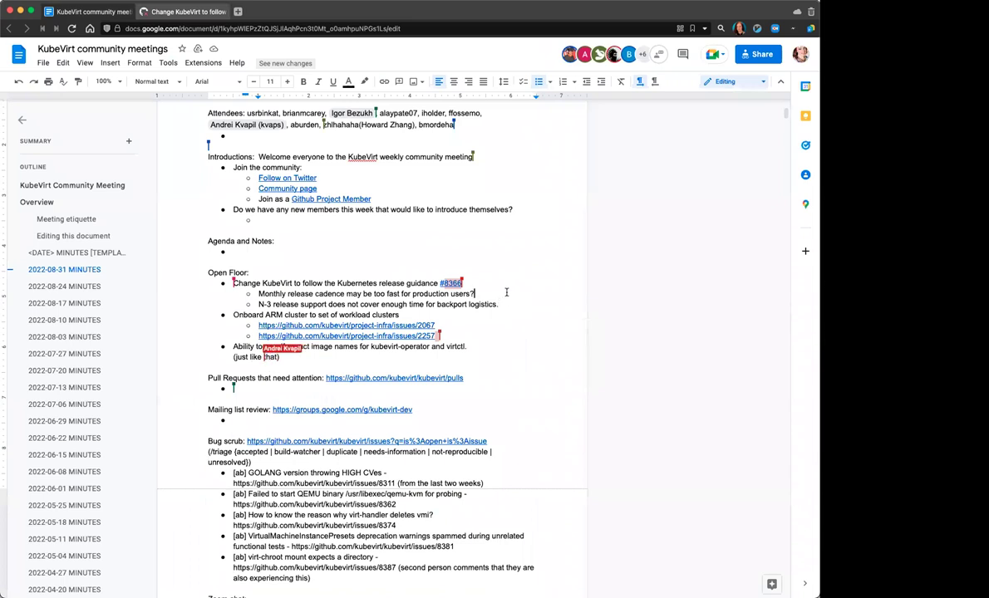
{"action": "left_click", "coordinate": [473, 317]}
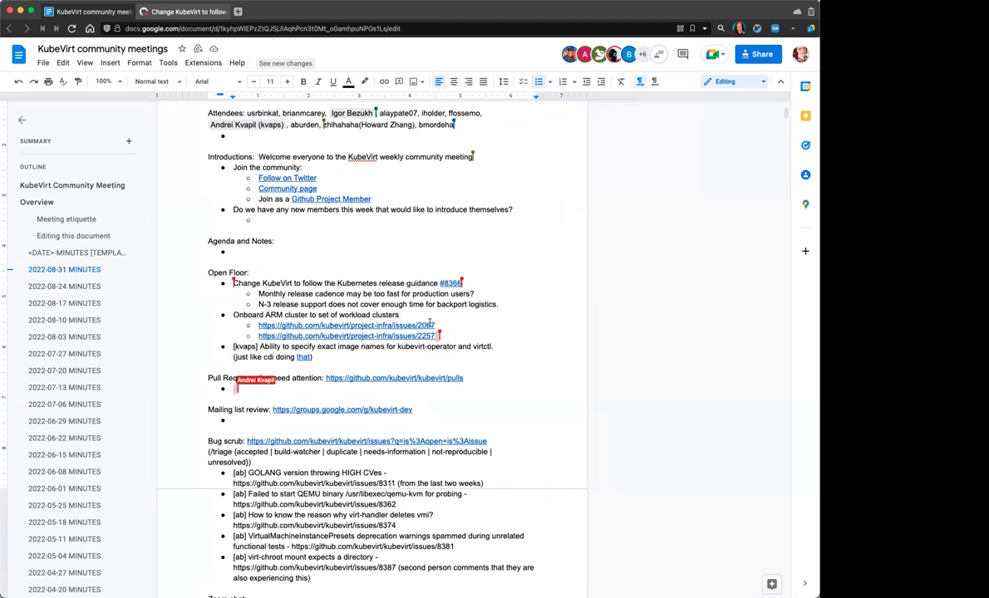
{"action": "right_click", "coordinate": [294, 324]}
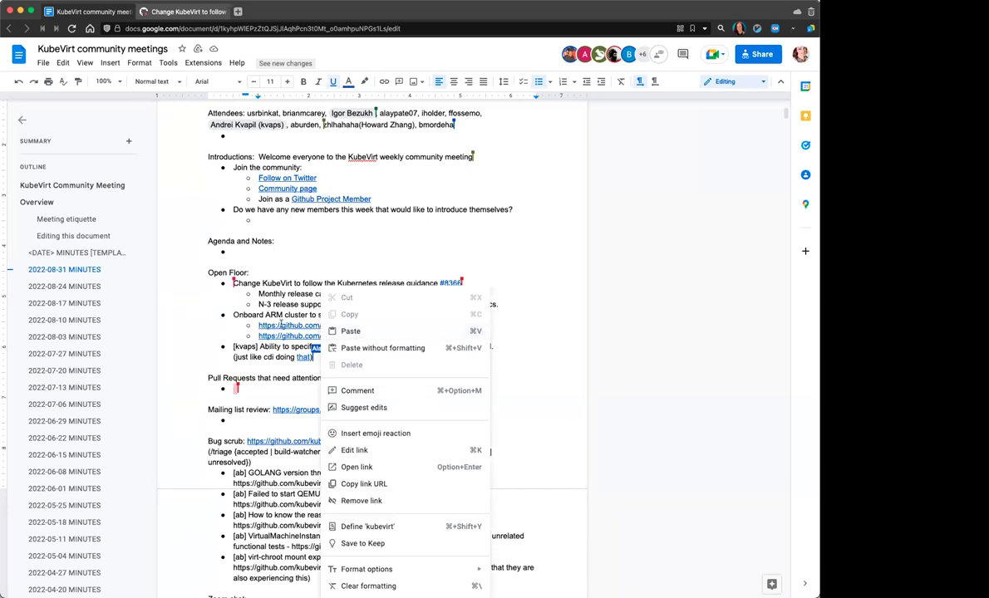
{"action": "right_click", "coordinate": [274, 309]}
{"action": "key", "text": "Escape"}
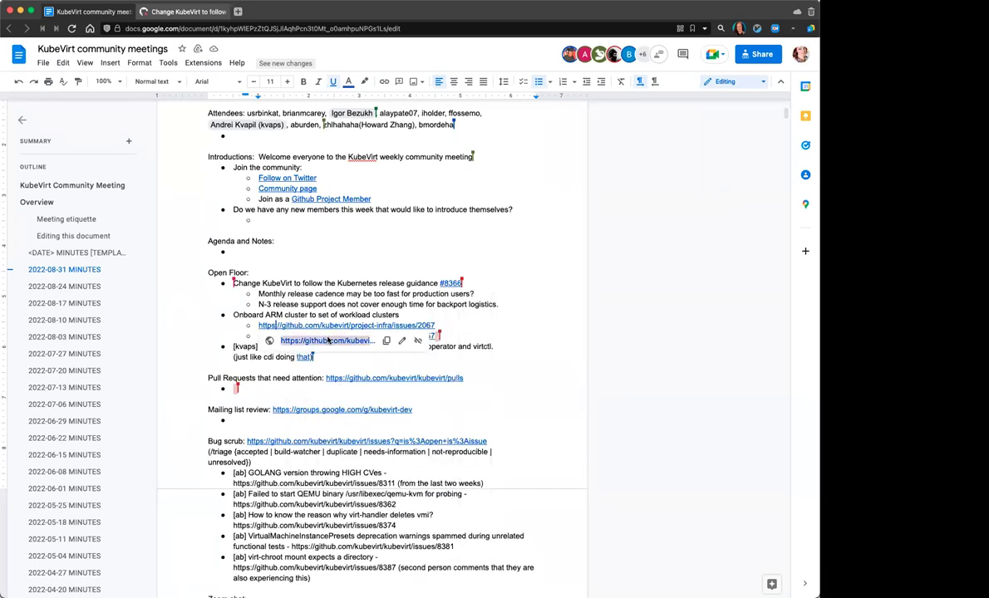
{"action": "left_click", "coordinate": [329, 340]}
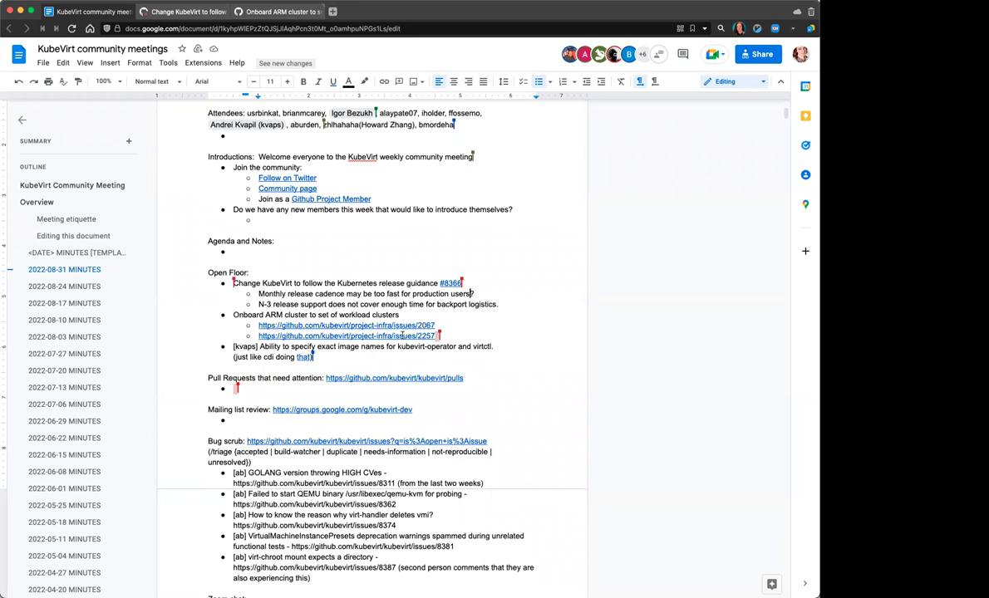
{"action": "right_click", "coordinate": [403, 335]}
{"action": "key", "text": "Escape"}
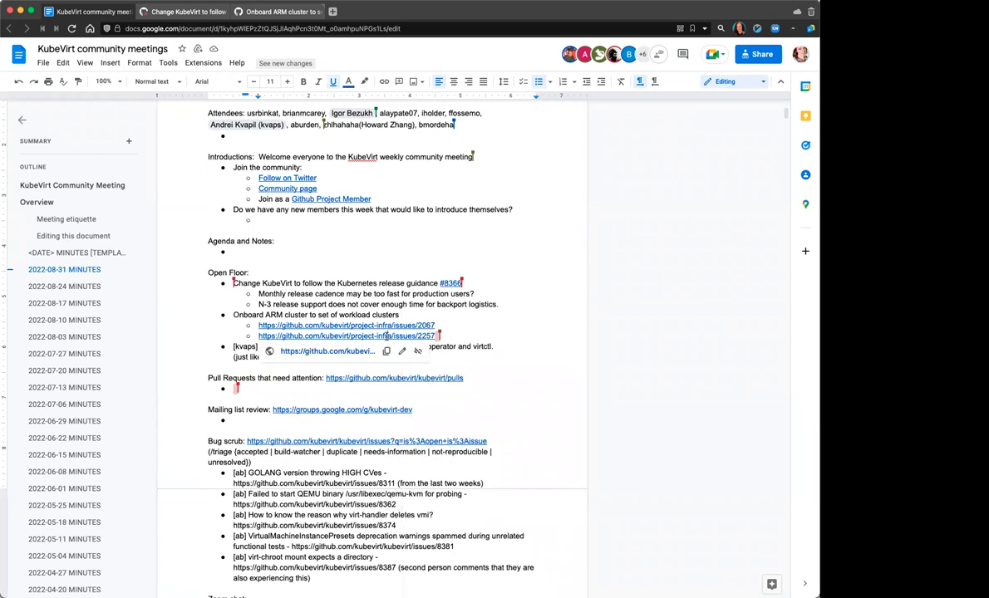
{"action": "left_click", "coordinate": [342, 349]}
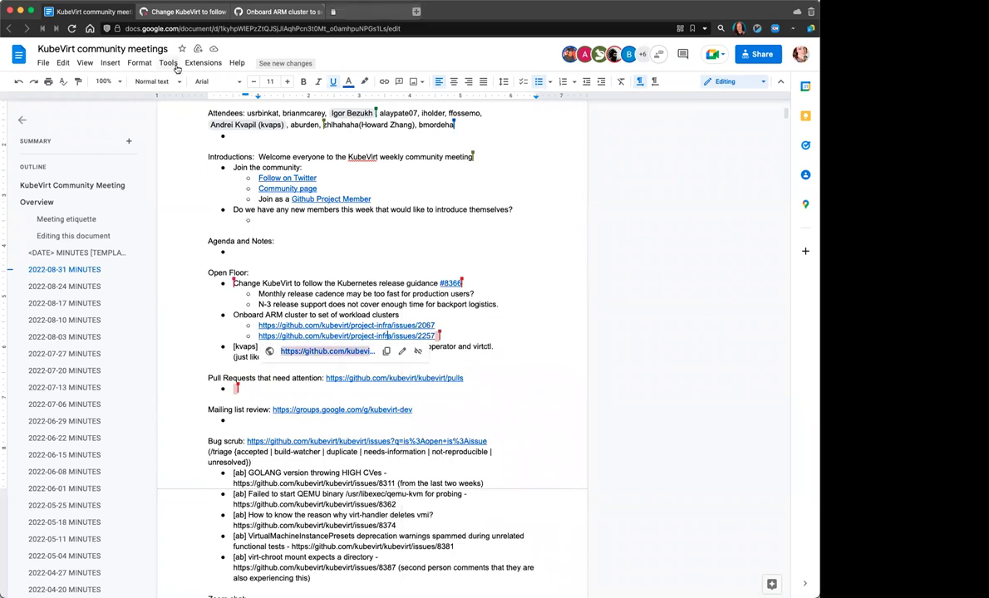
{"action": "left_click", "coordinate": [143, 12]}
{"action": "left_click", "coordinate": [191, 13]}
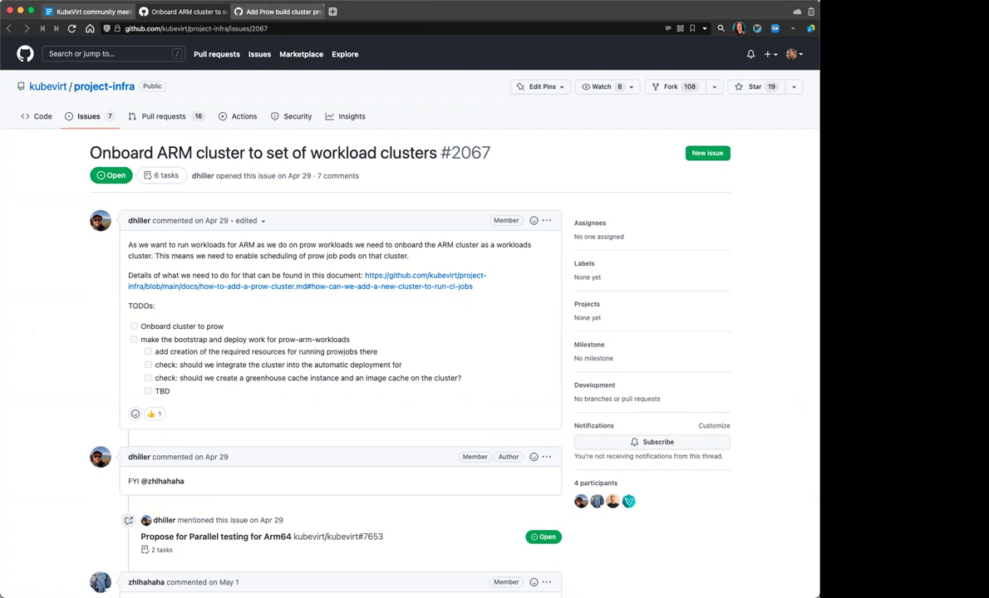
Step: Glance at issue #2257, then examine the to-do list and comments of issue #2067 on onboarding the ARM cluster
{"action": "left_click", "coordinate": [287, 11]}
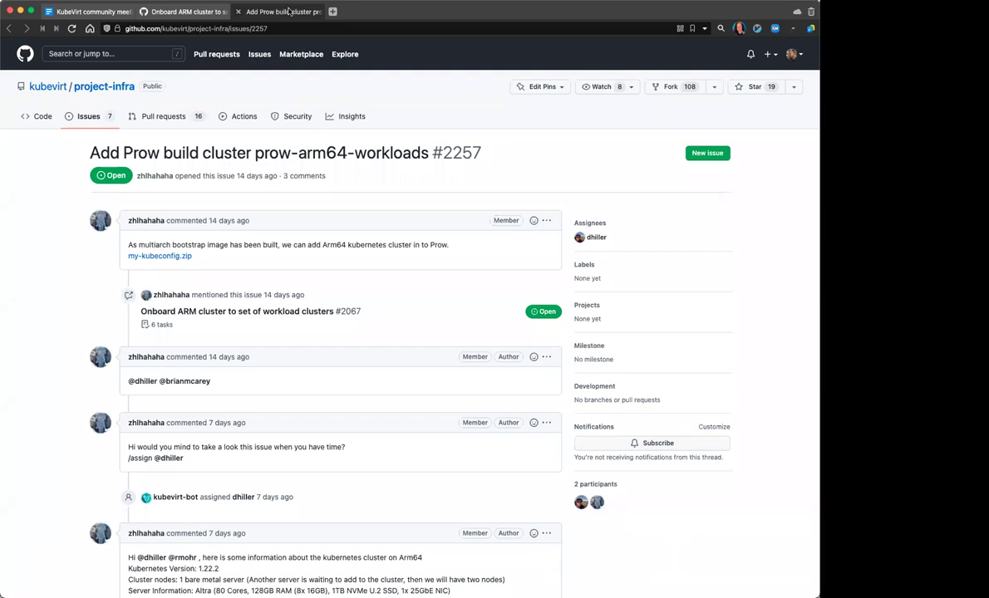
{"action": "mouse_move", "coordinate": [191, 15]}
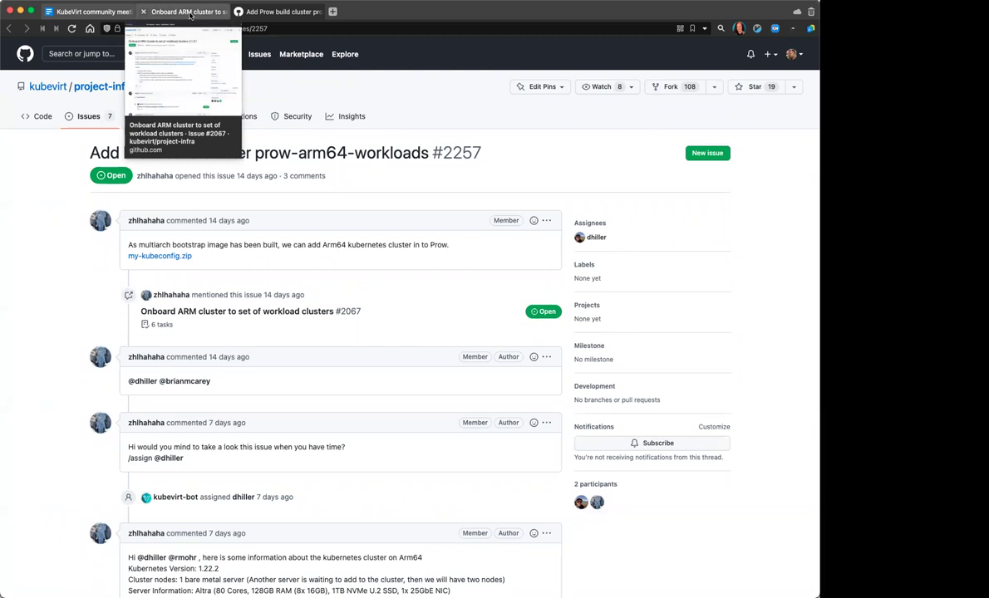
{"action": "left_click", "coordinate": [190, 15]}
{"action": "scroll", "coordinate": [44, 407], "scroll_direction": "down", "scroll_amount": 2}
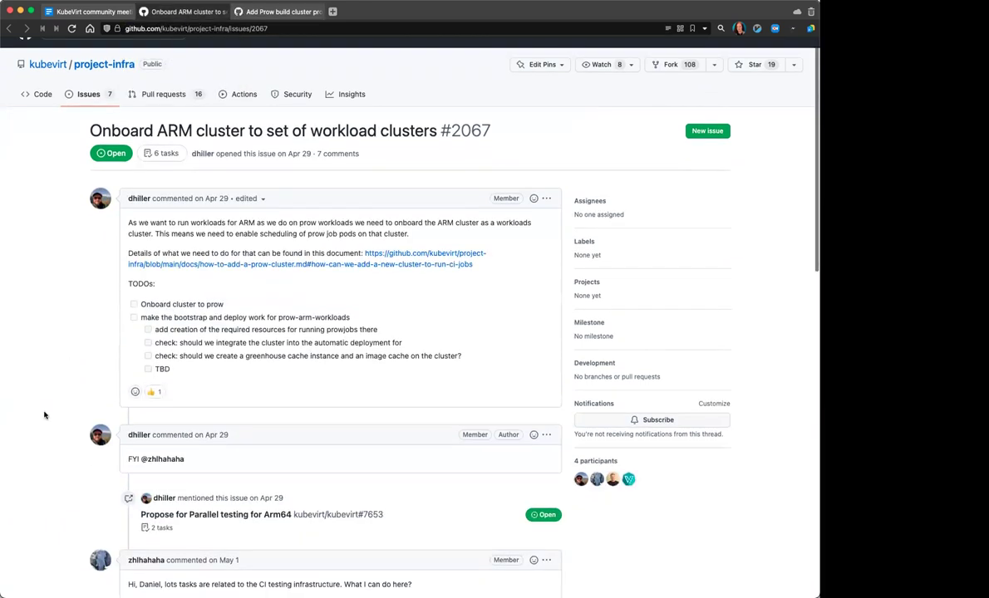
{"action": "scroll", "coordinate": [45, 415], "scroll_direction": "down", "scroll_amount": 1}
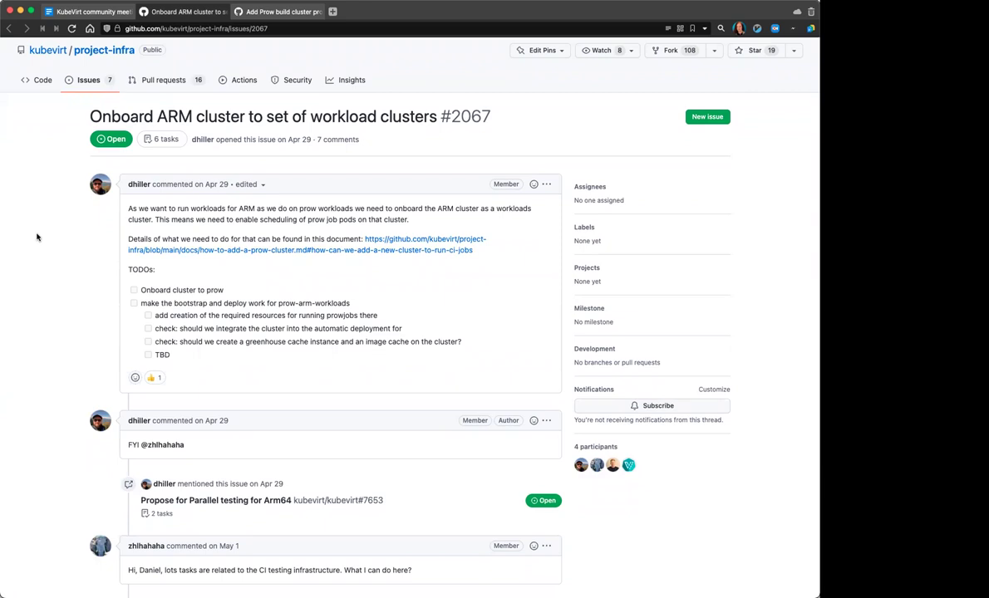
{"action": "scroll", "coordinate": [36, 238], "scroll_direction": "down", "scroll_amount": 2}
{"action": "scroll", "coordinate": [37, 238], "scroll_direction": "down", "scroll_amount": 1}
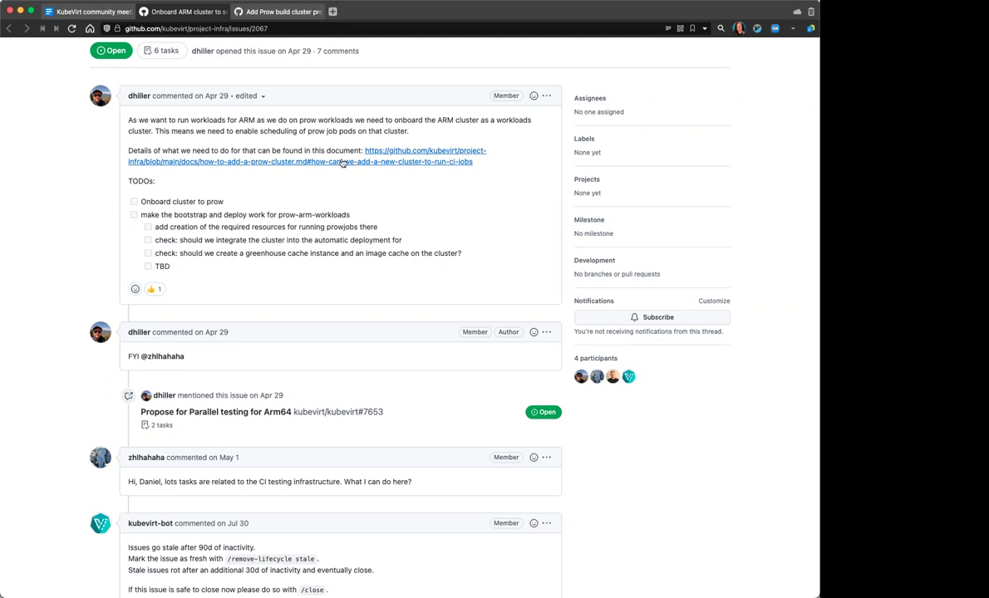
{"action": "scroll", "coordinate": [71, 327], "scroll_direction": "down", "scroll_amount": 15}
{"action": "scroll", "coordinate": [125, 152], "scroll_direction": "up", "scroll_amount": 10}
Step: Examine issue #2257 on adding the prow-arm64-workloads build cluster, including its cluster details and open questions
{"action": "key", "text": "ctrl+Tab"}
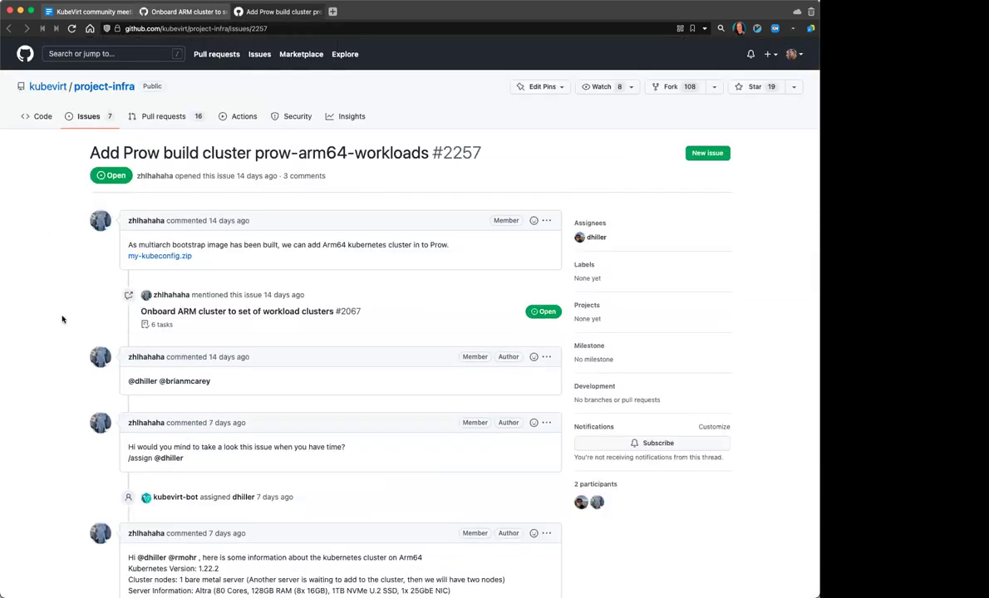
{"action": "scroll", "coordinate": [60, 320], "scroll_direction": "down", "scroll_amount": 2}
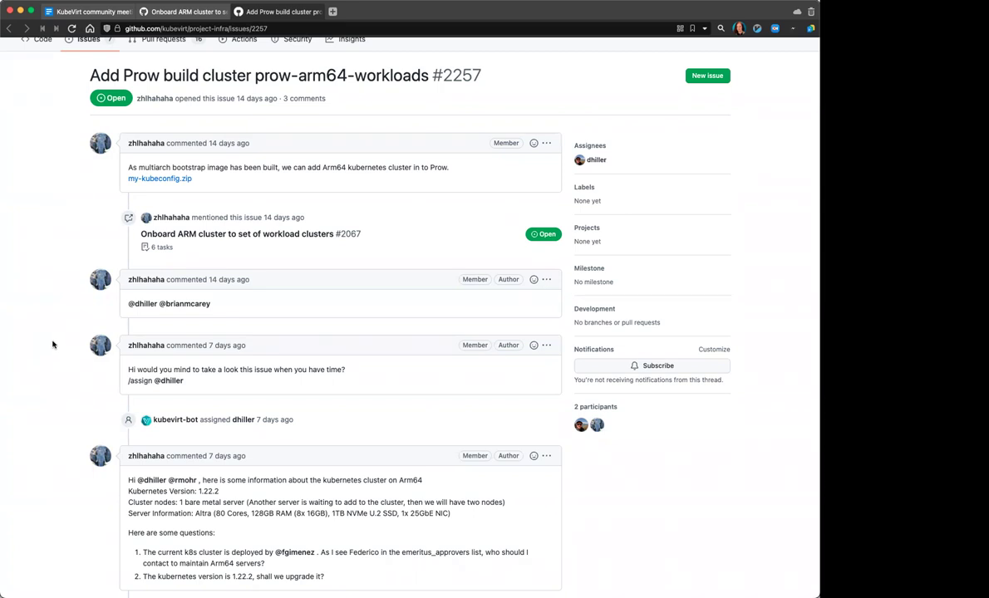
{"action": "scroll", "coordinate": [44, 347], "scroll_direction": "up", "scroll_amount": 1}
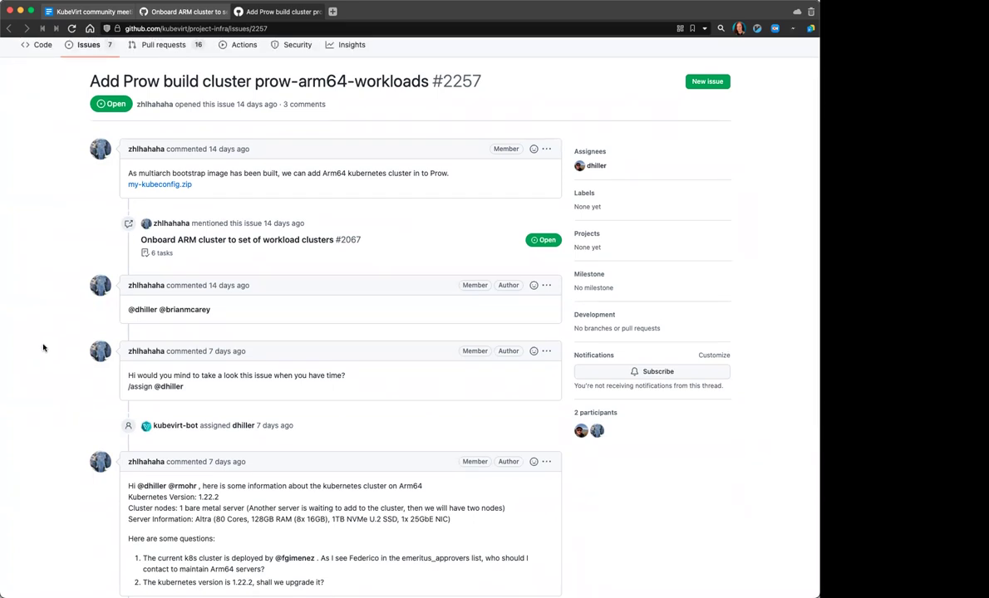
{"action": "scroll", "coordinate": [44, 348], "scroll_direction": "down", "scroll_amount": 5}
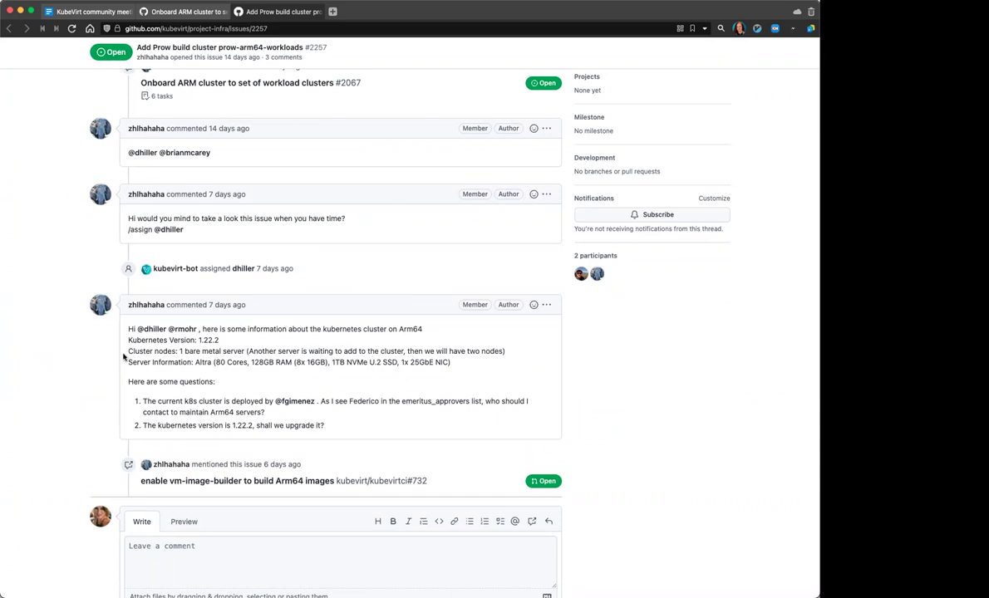
{"action": "scroll", "coordinate": [123, 357], "scroll_direction": "up", "scroll_amount": 5}
{"action": "scroll", "coordinate": [122, 353], "scroll_direction": "down", "scroll_amount": 5}
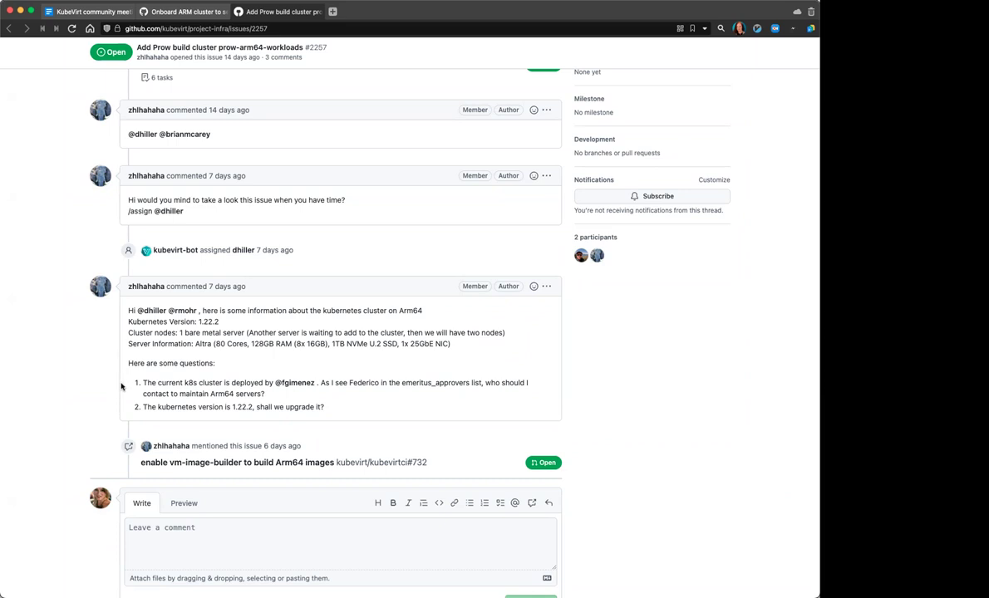
{"action": "scroll", "coordinate": [121, 386], "scroll_direction": "up", "scroll_amount": 5}
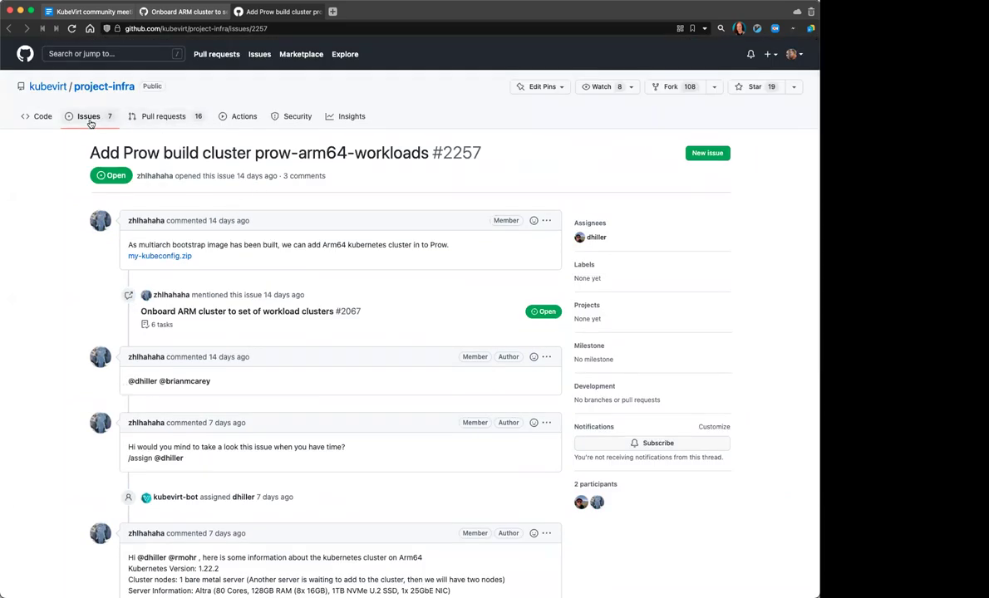
Step: Recheck issue #2067 from its description through the latest comments on the Arm64 cluster
{"action": "left_click", "coordinate": [194, 12]}
{"action": "scroll", "coordinate": [100, 170], "scroll_direction": "up", "scroll_amount": 5}
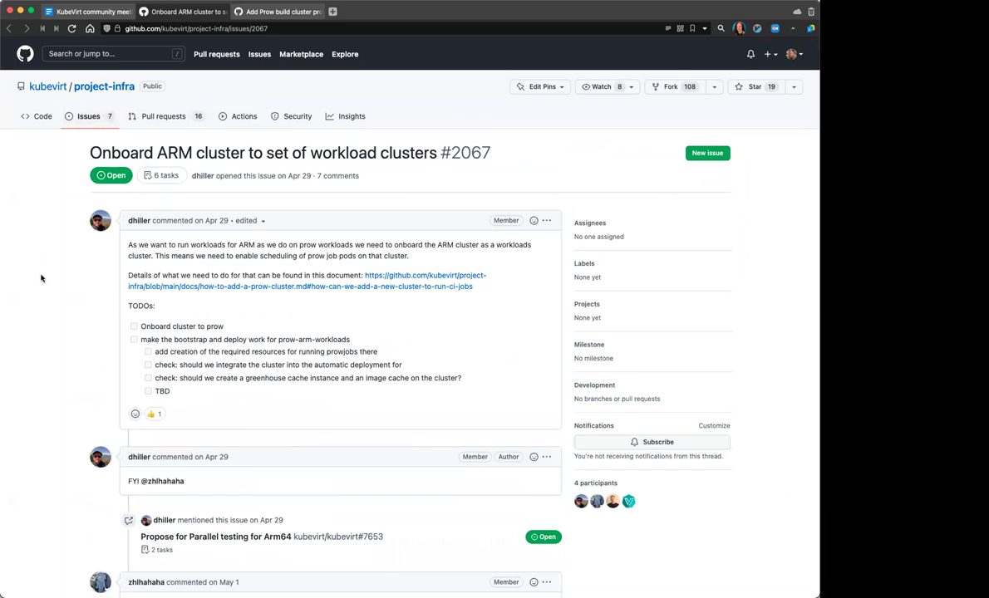
{"action": "scroll", "coordinate": [41, 279], "scroll_direction": "down", "scroll_amount": 15}
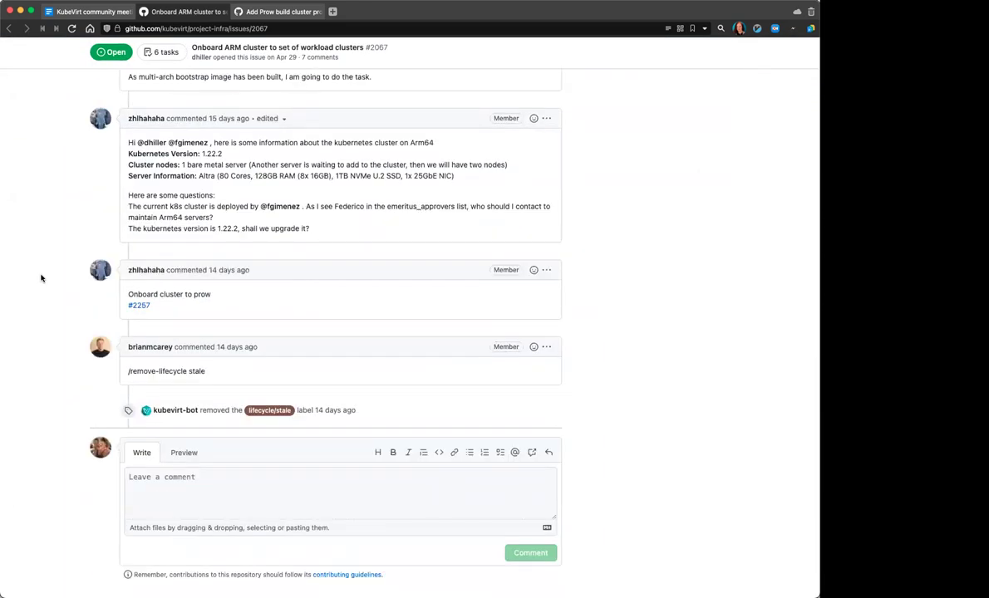
{"action": "scroll", "coordinate": [137, 51], "scroll_direction": "up", "scroll_amount": 20}
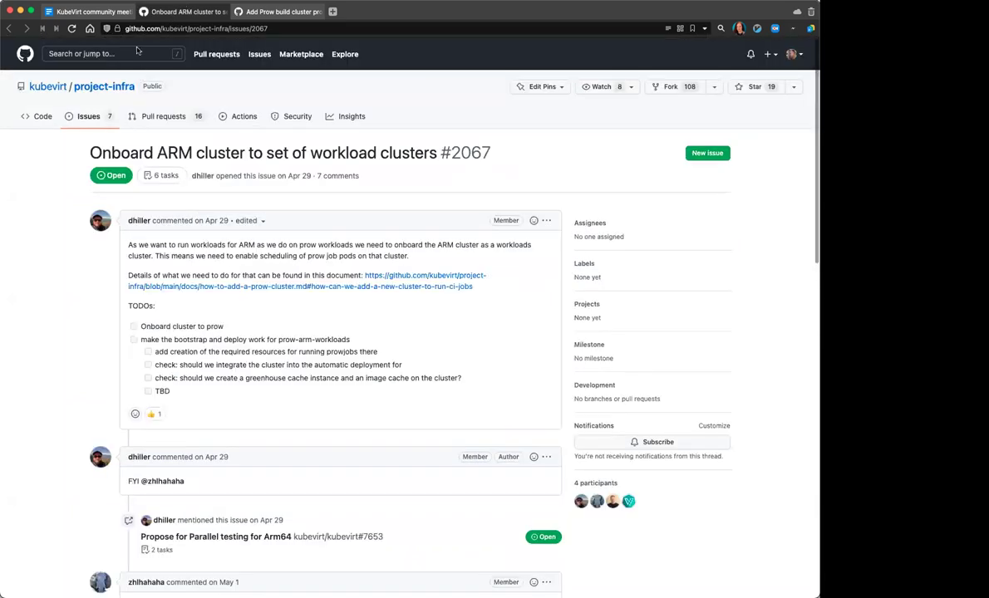
Step: Open the "initial implementation" link from the meeting notes' exact image names item and close issue #2067
{"action": "left_click", "coordinate": [83, 12]}
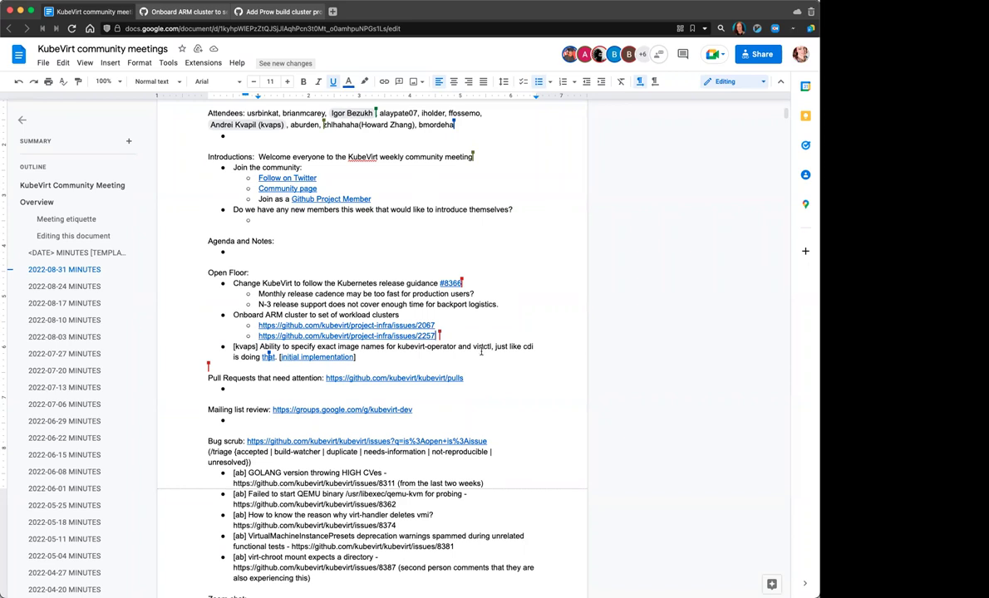
{"action": "left_click", "coordinate": [484, 357]}
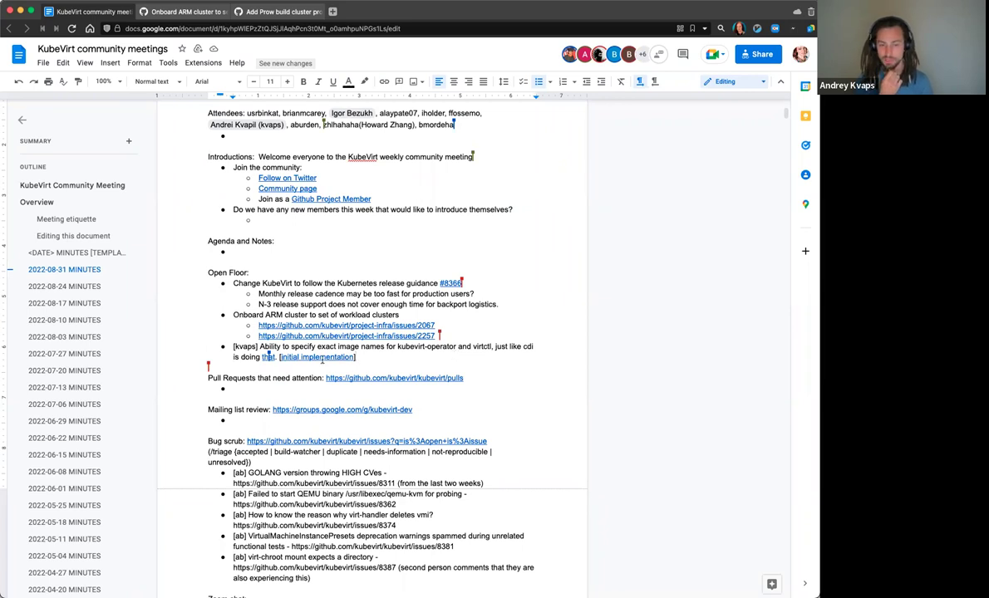
{"action": "left_click", "coordinate": [321, 357]}
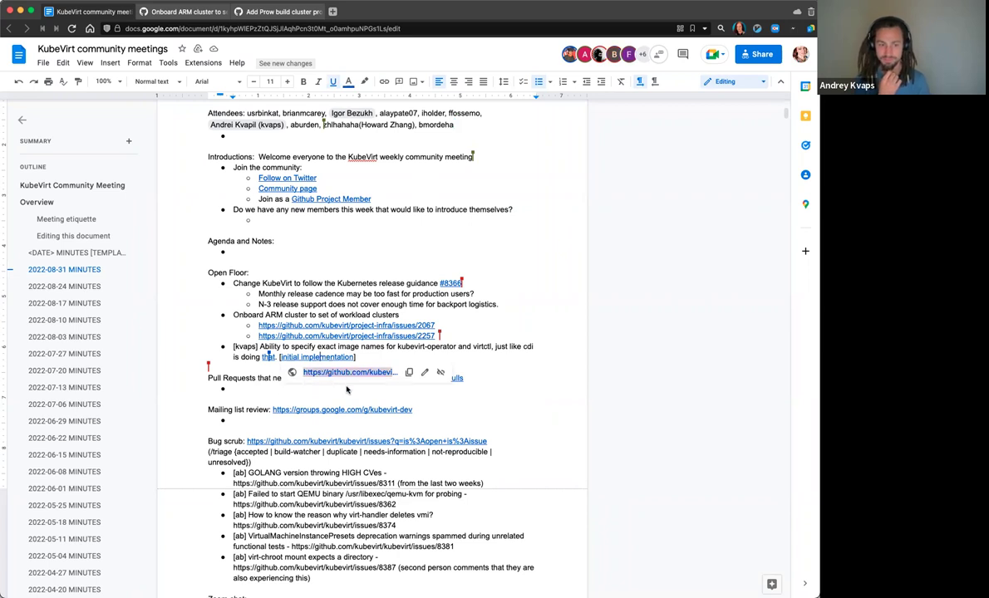
{"action": "left_click", "coordinate": [145, 12]}
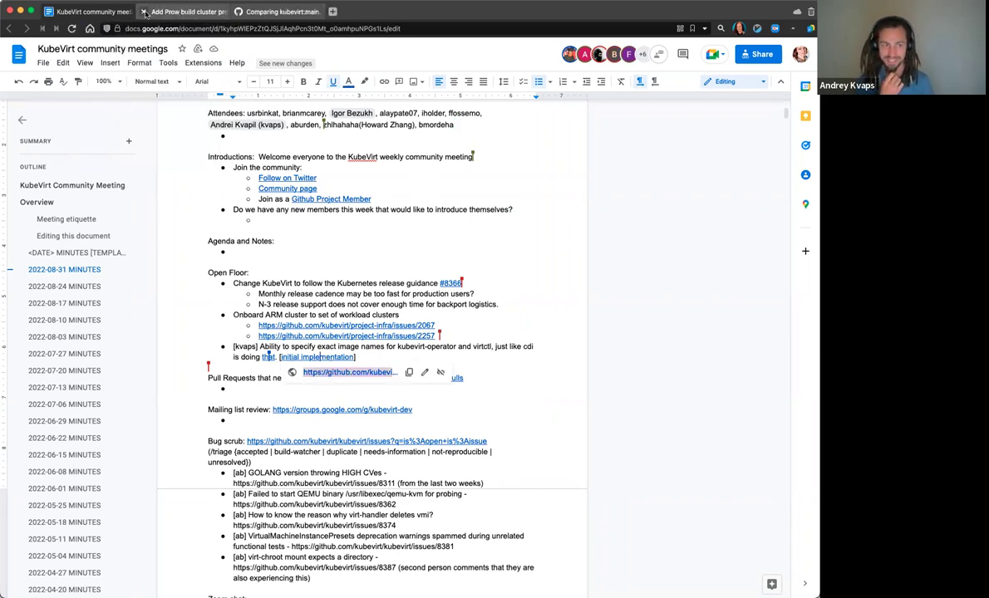
Step: Close issue #2257 and open the gist linked as "that" in the exact image names item of the minutes
{"action": "left_click", "coordinate": [145, 12]}
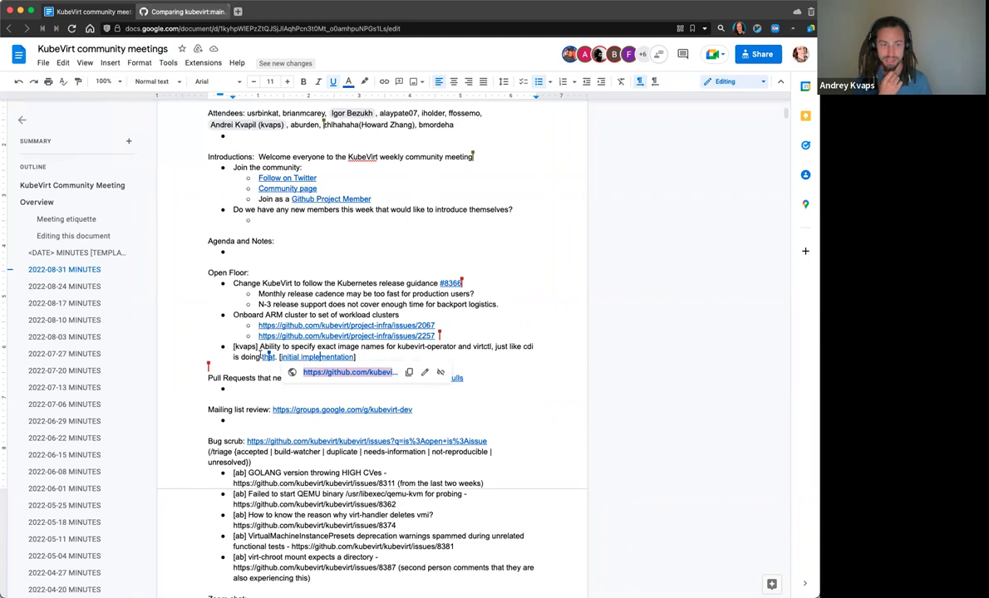
{"action": "right_click", "coordinate": [249, 328]}
{"action": "key", "text": "Escape"}
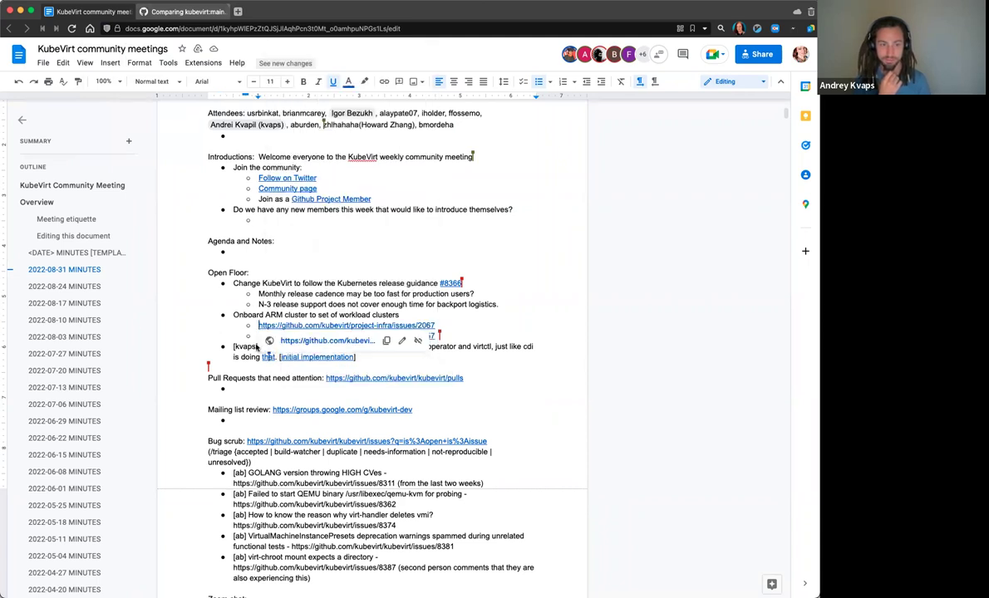
{"action": "left_click", "coordinate": [267, 356]}
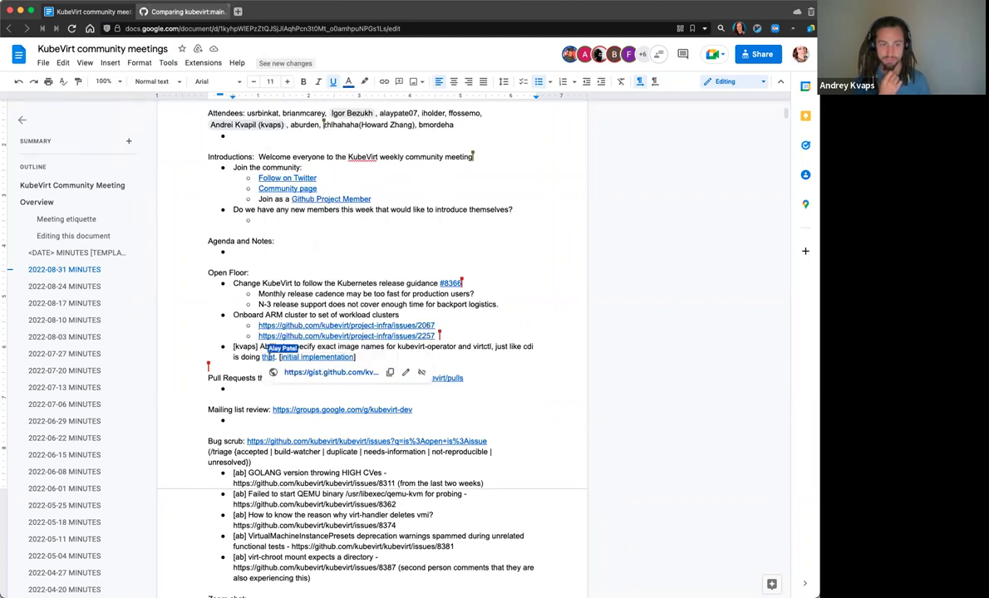
{"action": "triple_click", "coordinate": [305, 372]}
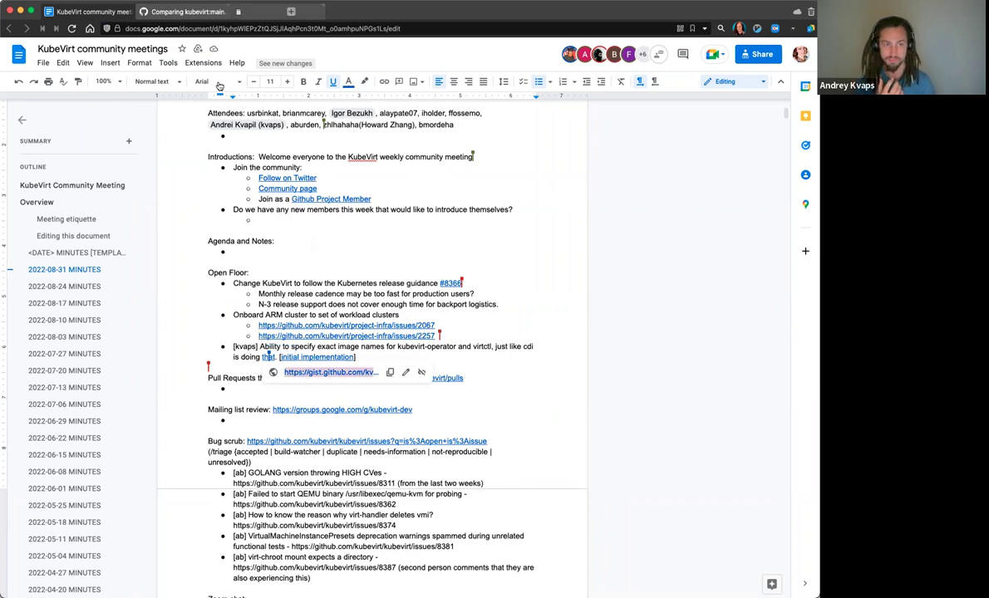
{"action": "left_click", "coordinate": [291, 12]}
{"action": "key", "text": "ctrl+v"}
{"action": "key", "text": "Return"}
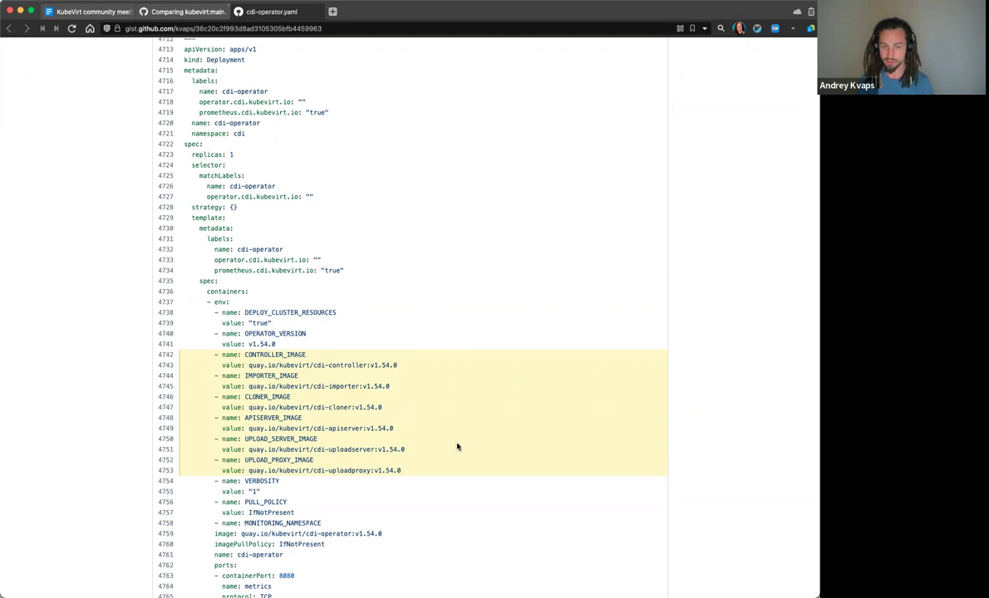
Step: Examine the highlighted image variables in cdi-operator.yaml and the daemonsets.go changes in the allow-specify-image branch comparison
{"action": "scroll", "coordinate": [457, 448], "scroll_direction": "up", "scroll_amount": 20}
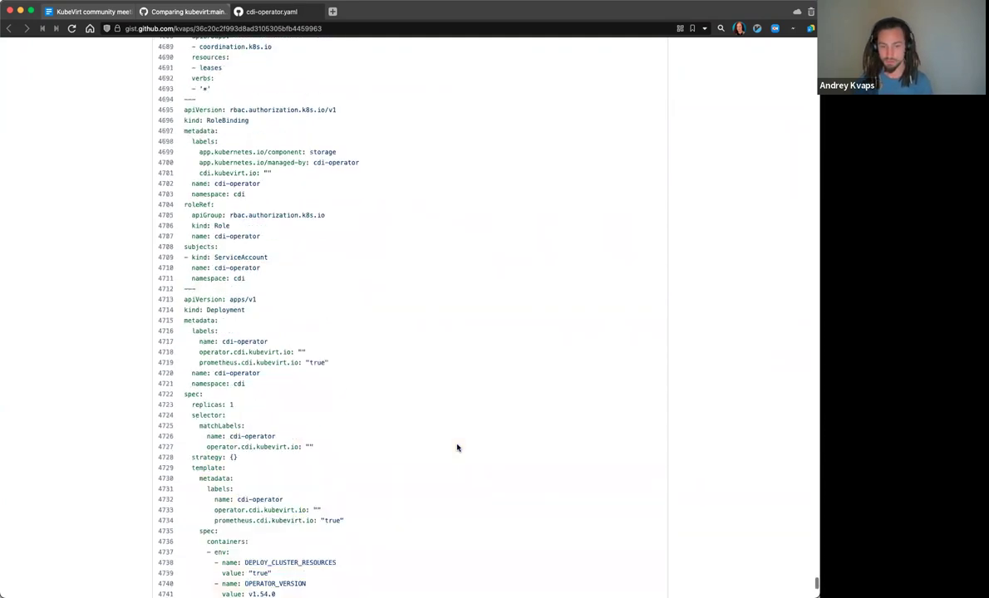
{"action": "scroll", "coordinate": [457, 448], "scroll_direction": "down", "scroll_amount": 20}
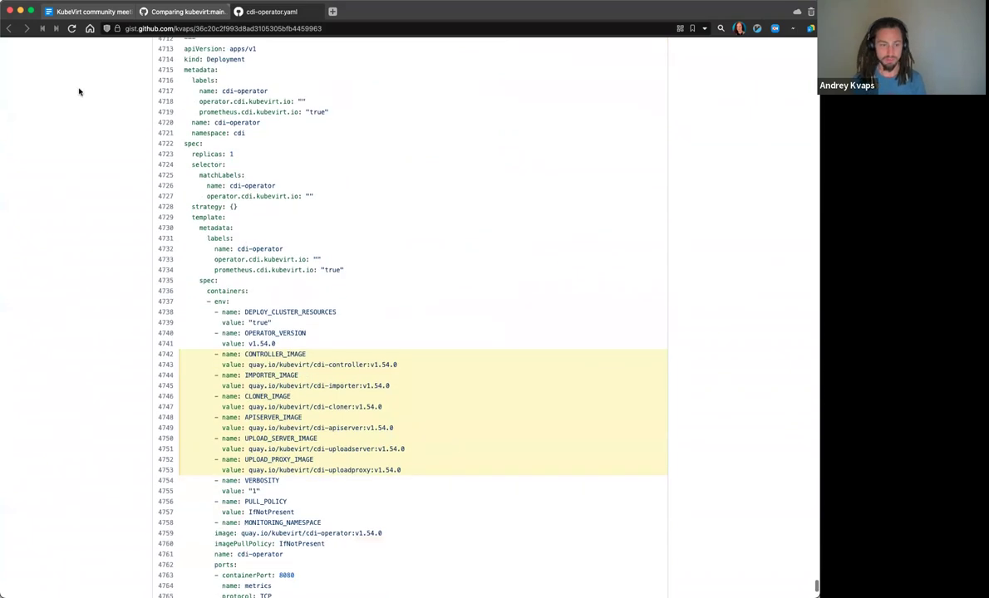
{"action": "left_click", "coordinate": [172, 13]}
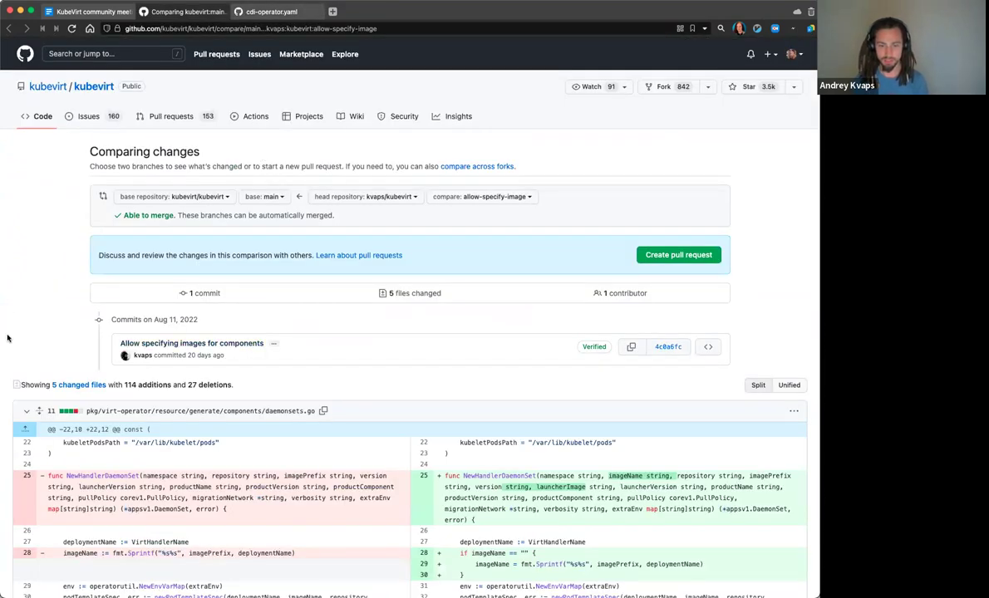
{"action": "scroll", "coordinate": [8, 338], "scroll_direction": "down", "scroll_amount": 5}
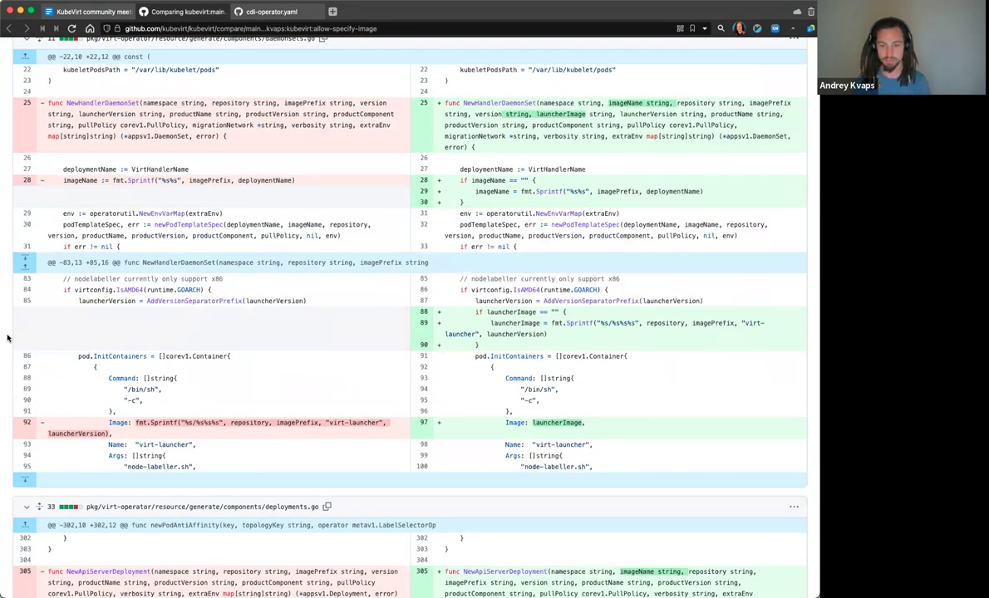
{"action": "scroll", "coordinate": [7, 337], "scroll_direction": "down", "scroll_amount": 10}
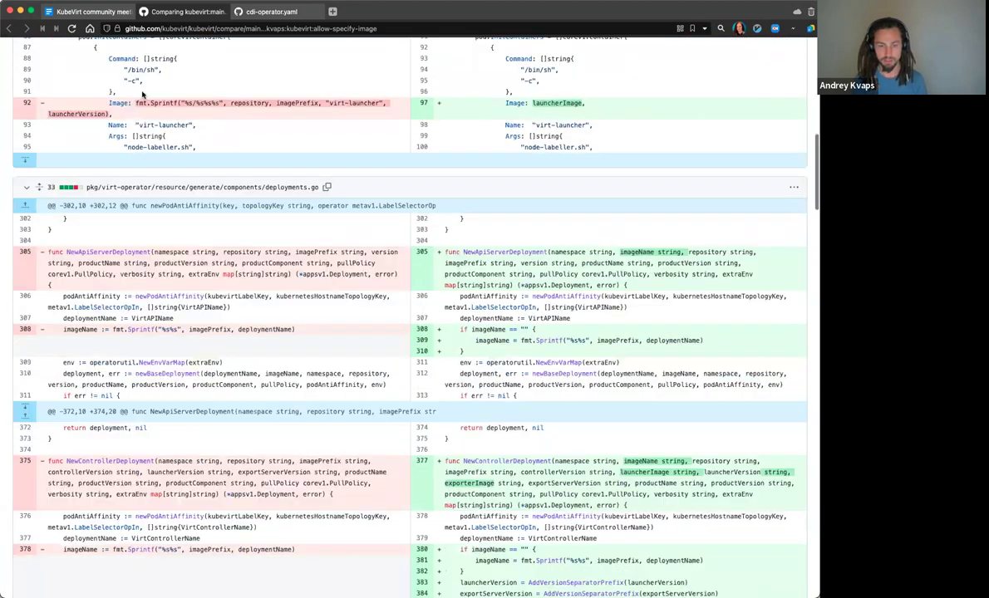
Step: Recheck the image variables in cdi-operator.yaml against the deployments.go changes in the branch comparison, and return to the meeting minutes
{"action": "key", "text": "ctrl+Tab"}
{"action": "scroll", "coordinate": [105, 350], "scroll_direction": "down", "scroll_amount": 3}
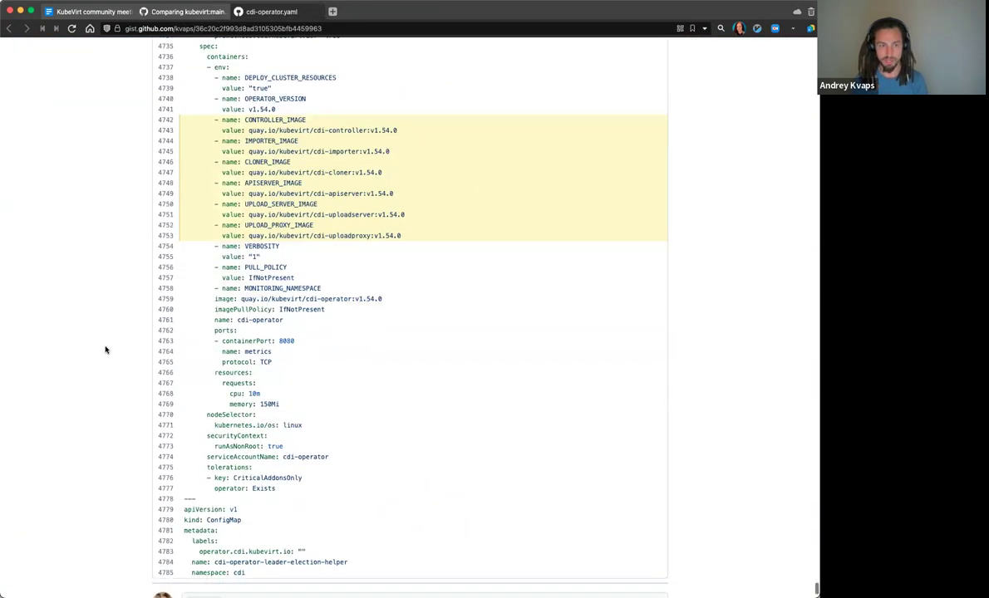
{"action": "scroll", "coordinate": [106, 350], "scroll_direction": "up", "scroll_amount": 2}
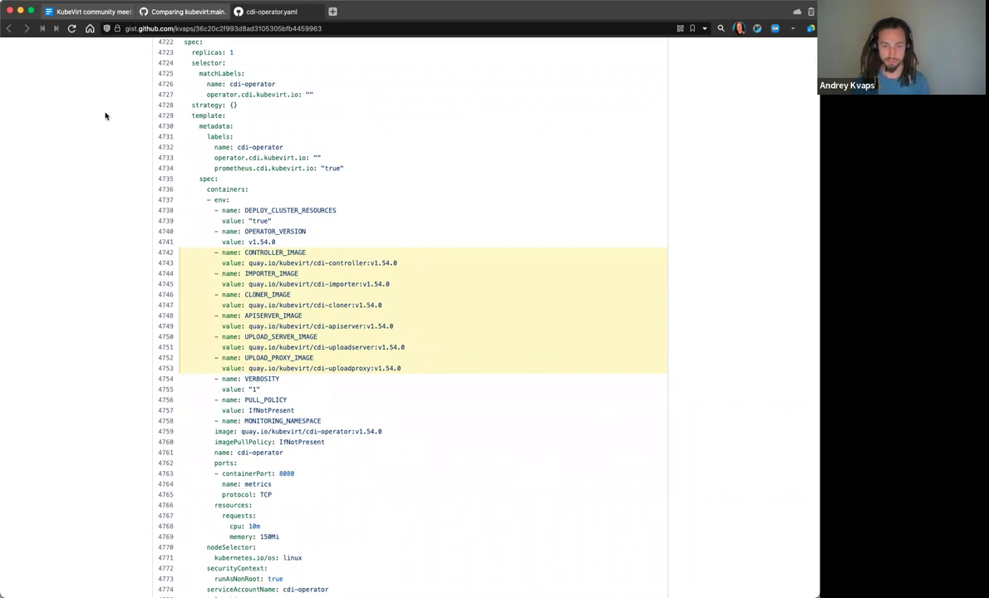
{"action": "left_click", "coordinate": [207, 17]}
{"action": "scroll", "coordinate": [149, 287], "scroll_direction": "down", "scroll_amount": 5}
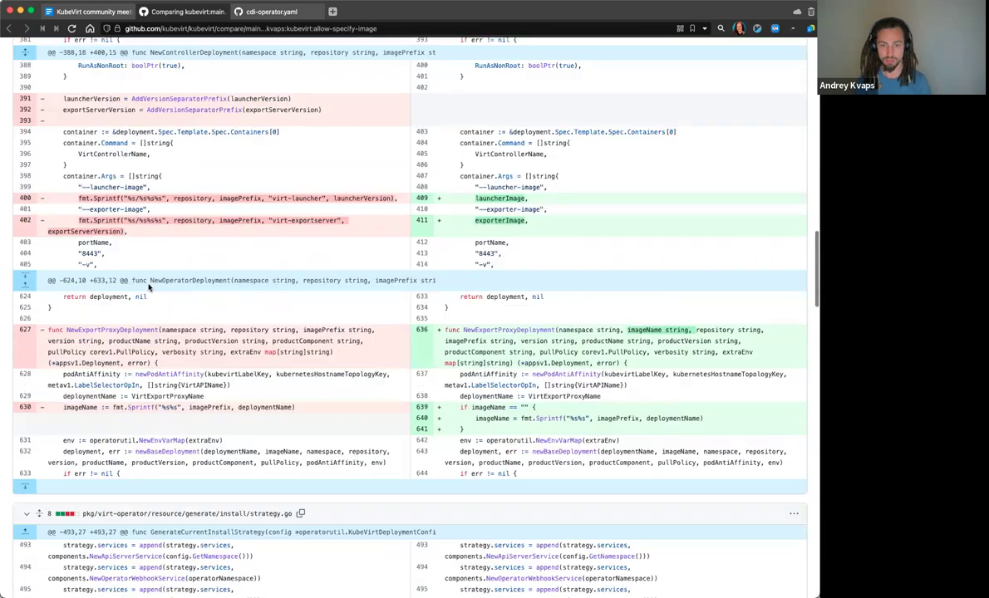
{"action": "scroll", "coordinate": [150, 287], "scroll_direction": "up", "scroll_amount": 15}
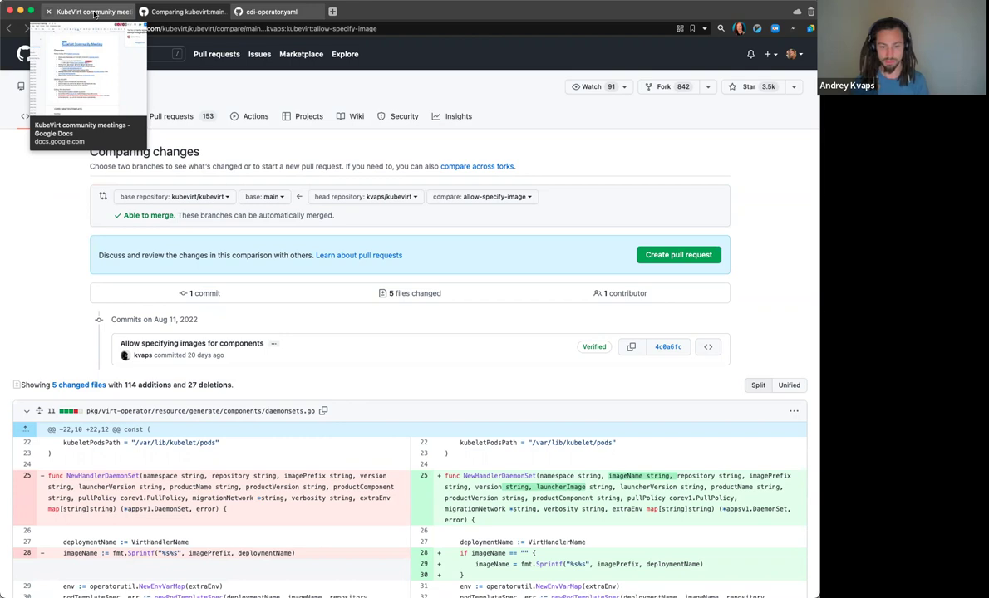
{"action": "left_click", "coordinate": [94, 12]}
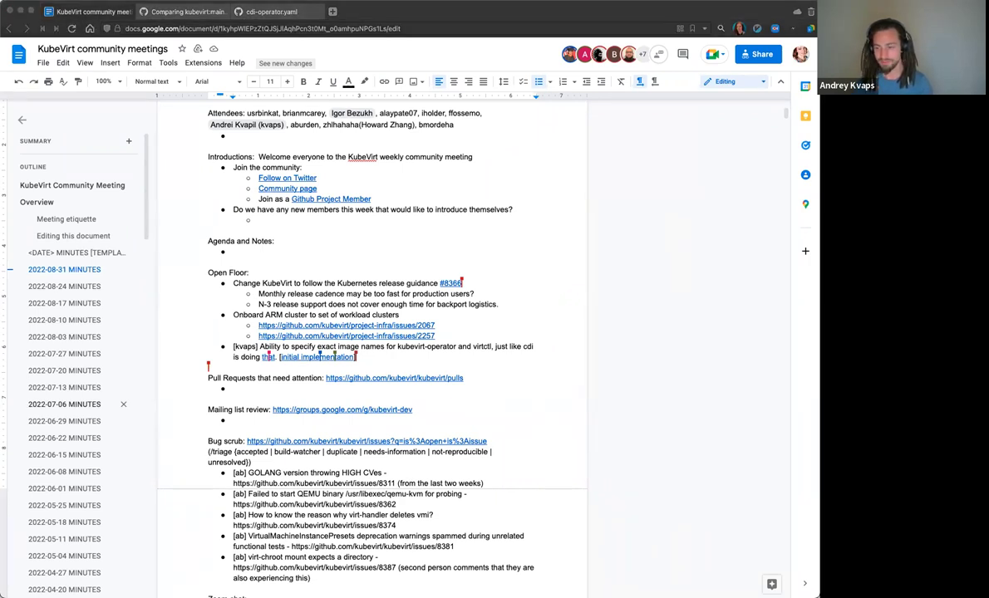
Step: Place the cursor after the issue #8302 link in the minutes and close the branch comparison and cdi-operator.yaml pages
{"action": "left_click", "coordinate": [504, 357]}
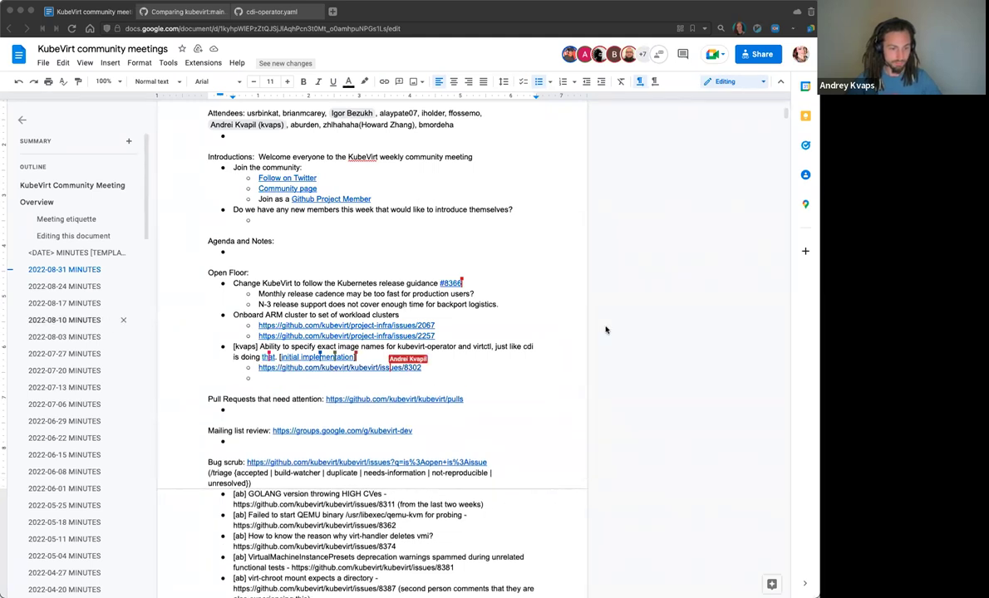
{"action": "left_click", "coordinate": [496, 366]}
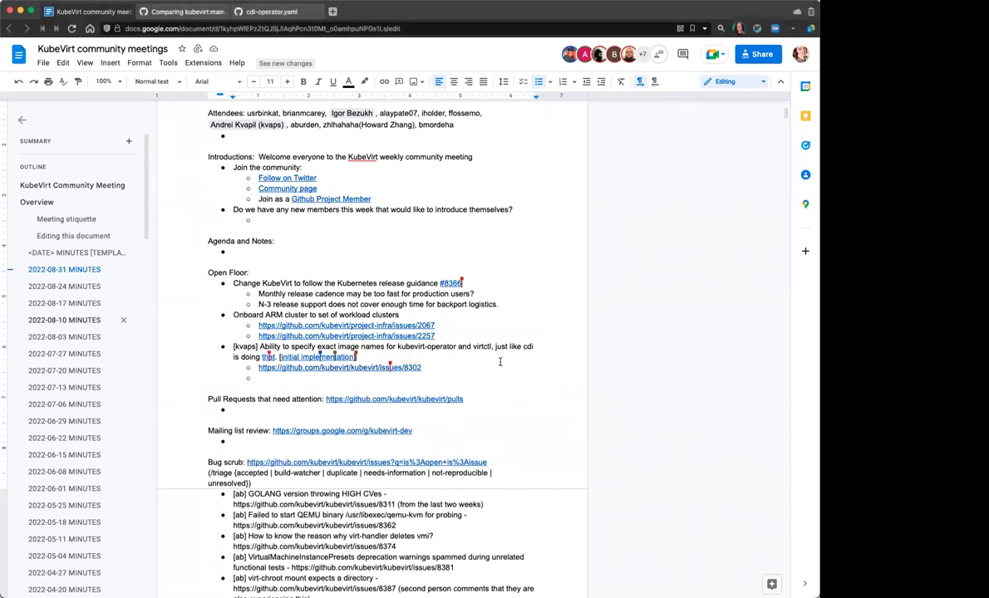
{"action": "scroll", "coordinate": [492, 364], "scroll_direction": "down", "scroll_amount": 2}
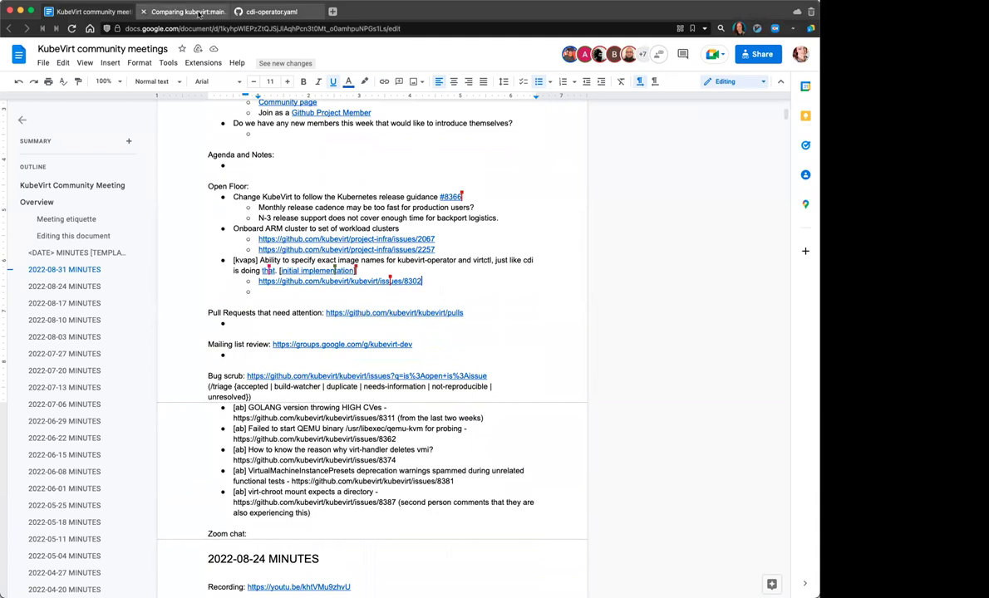
{"action": "left_click", "coordinate": [142, 12]}
{"action": "key", "text": "super+w"}
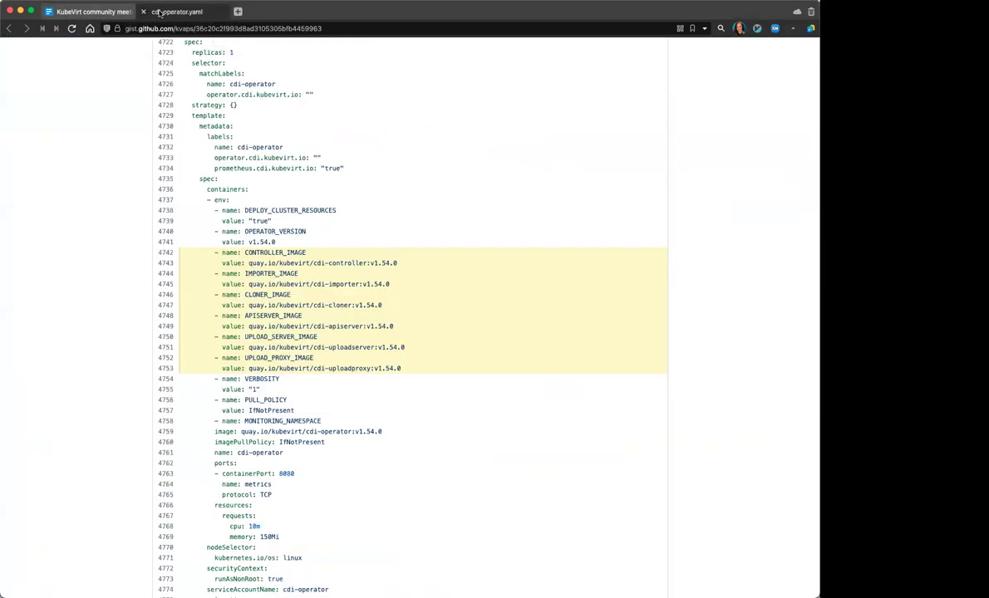
{"action": "key", "text": "super+w"}
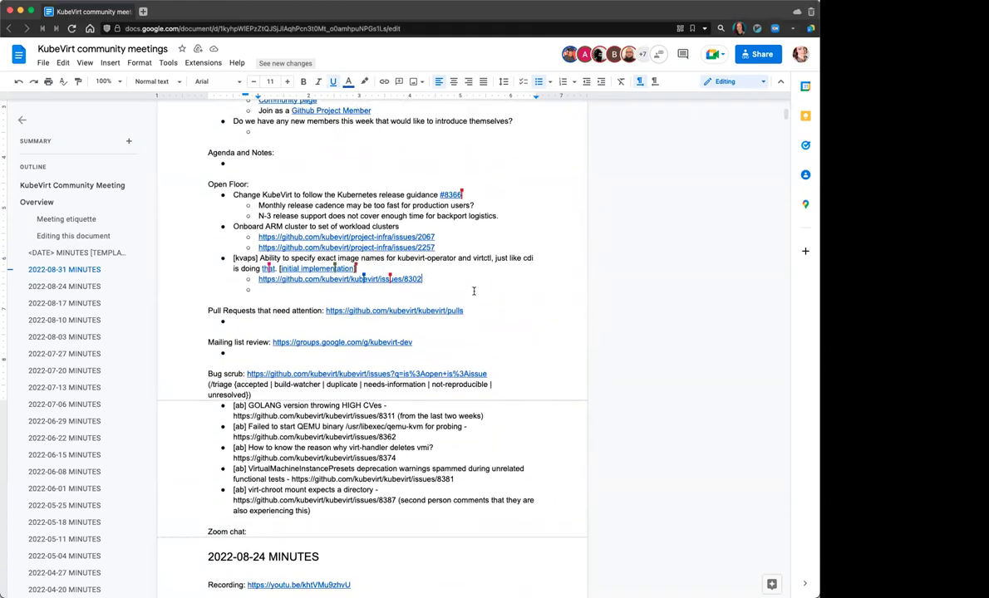
Step: Open the pull requests link from the minutes, look over the newest open KubeVirt pull requests, and close the list
{"action": "scroll", "coordinate": [477, 287], "scroll_direction": "down", "scroll_amount": 2}
{"action": "scroll", "coordinate": [474, 291], "scroll_direction": "down", "scroll_amount": 3}
{"action": "scroll", "coordinate": [465, 292], "scroll_direction": "up", "scroll_amount": 4}
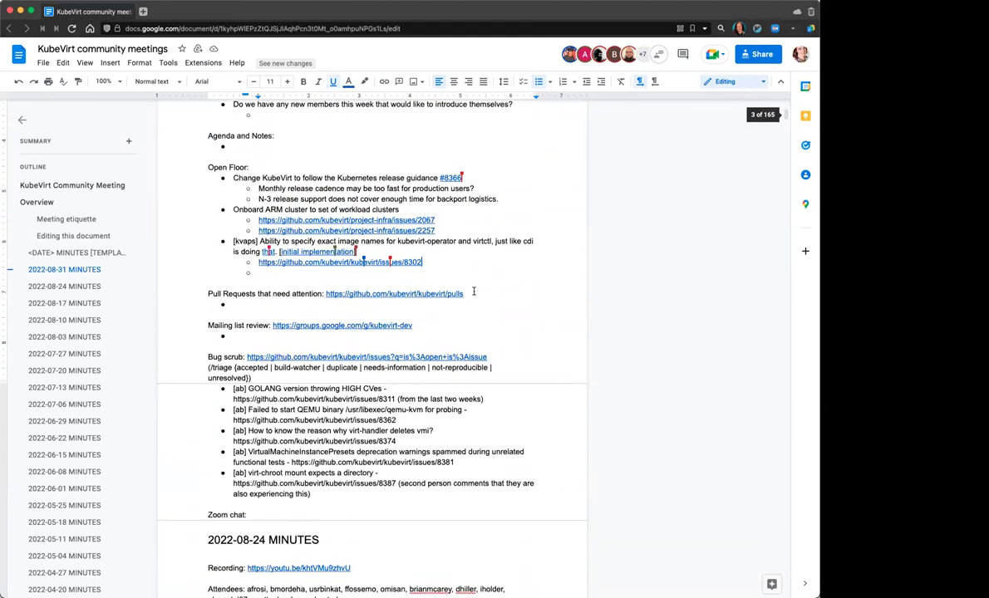
{"action": "left_click", "coordinate": [387, 295]}
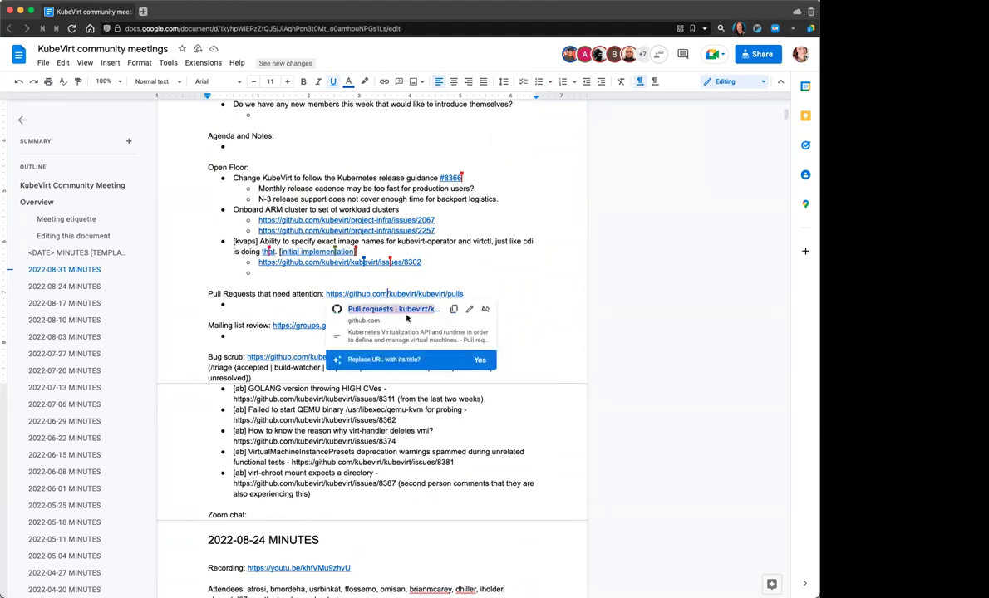
{"action": "left_click", "coordinate": [388, 309]}
{"action": "left_click", "coordinate": [143, 11]}
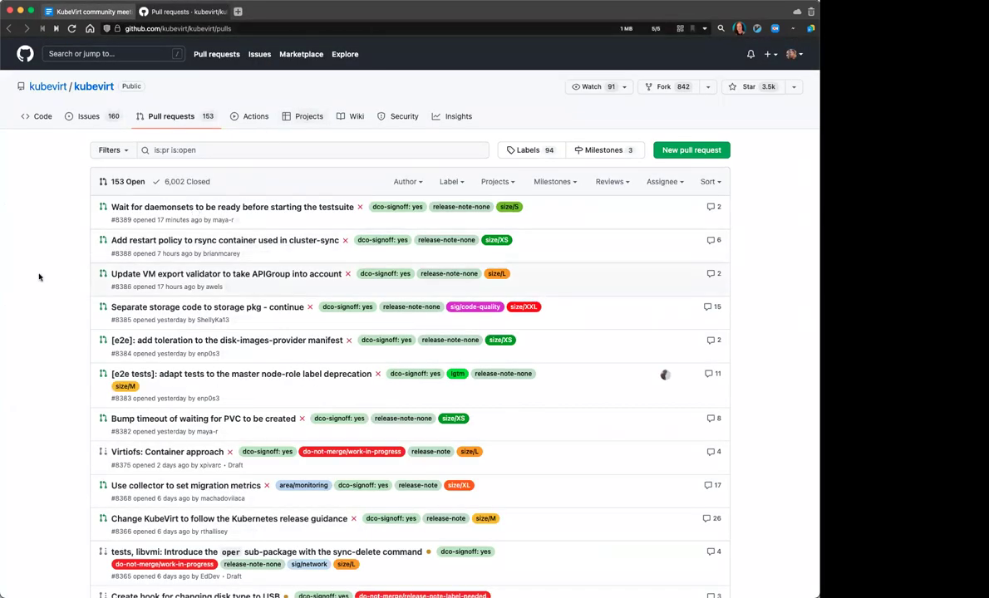
{"action": "mouse_move", "coordinate": [177, 192]}
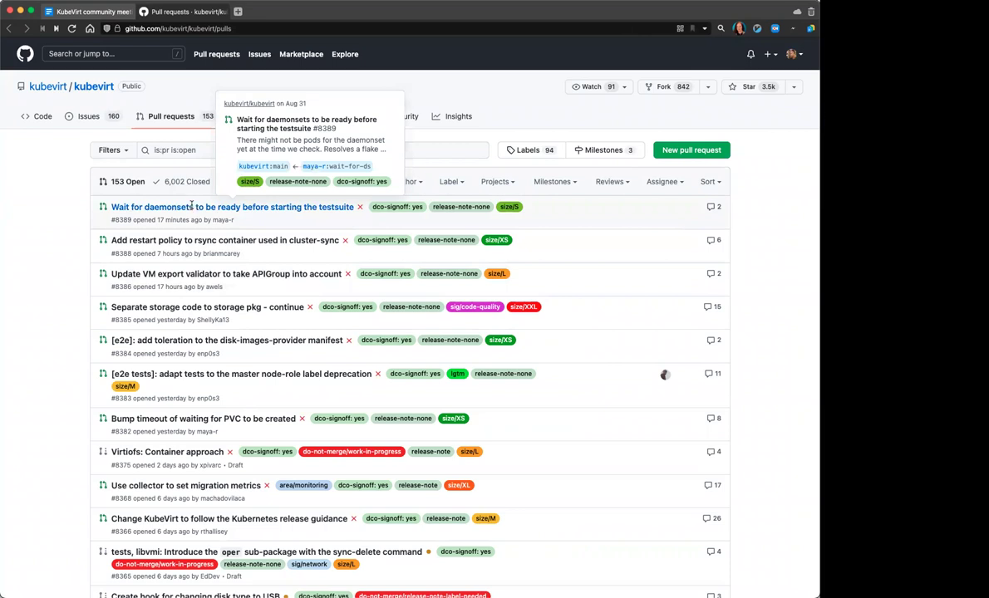
{"action": "mouse_move", "coordinate": [173, 243]}
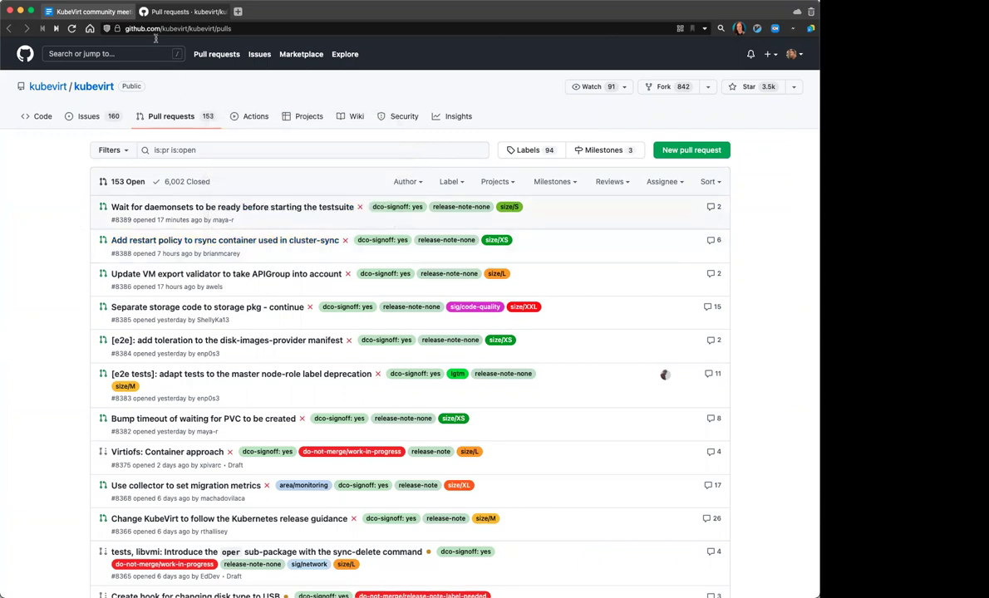
{"action": "left_click", "coordinate": [145, 12]}
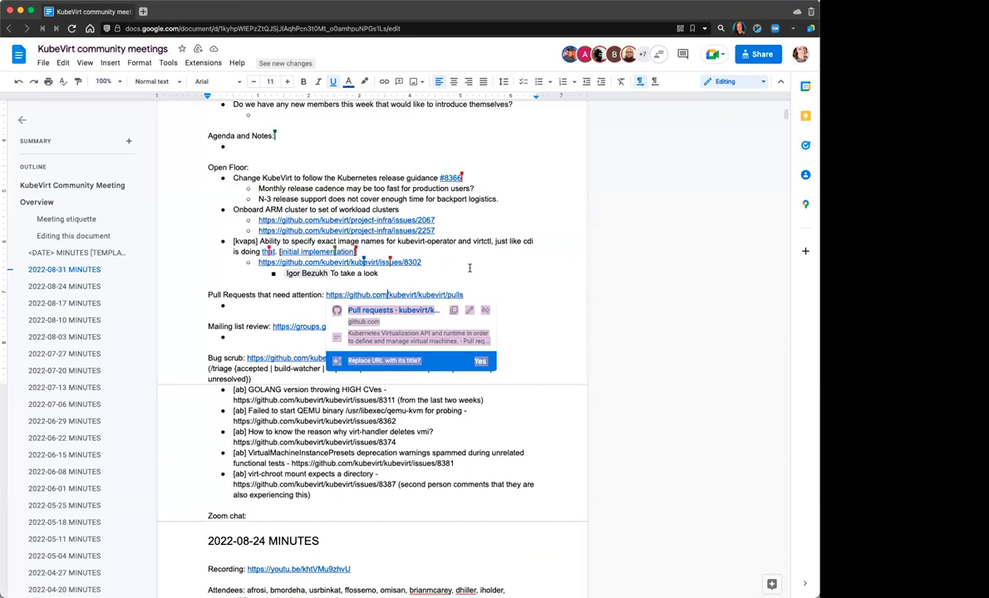
Step: Copy the URL of the GOLANG version throwing HIGH CVes issue from the Bug scrub list and open issue #8311 in a new tab
{"action": "scroll", "coordinate": [471, 267], "scroll_direction": "down", "scroll_amount": 2}
{"action": "scroll", "coordinate": [470, 267], "scroll_direction": "up", "scroll_amount": 2}
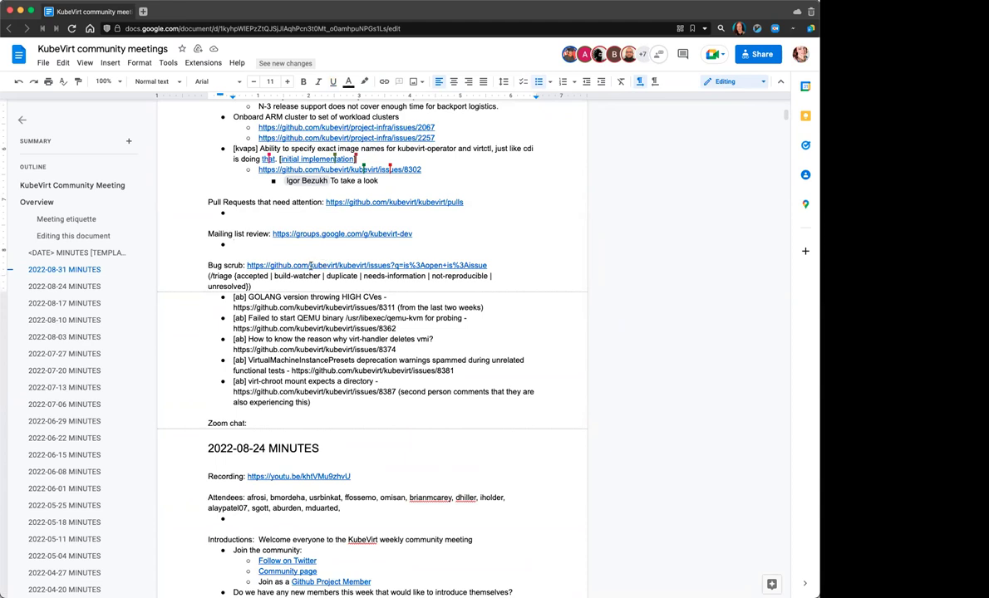
{"action": "left_click_drag", "start_coordinate": [233, 308], "coordinate": [394, 307]}
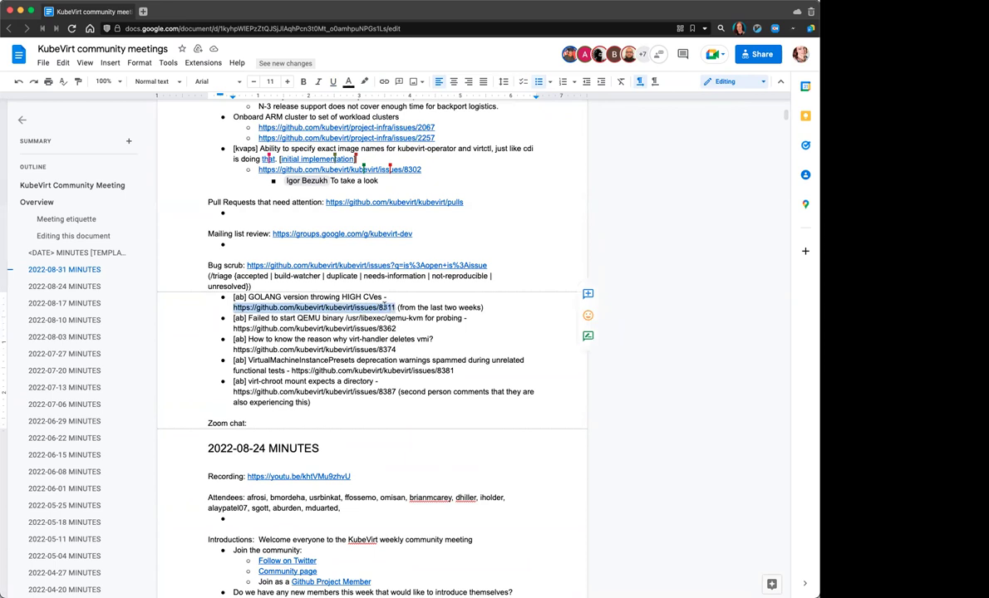
{"action": "right_click", "coordinate": [386, 308]}
{"action": "left_click", "coordinate": [407, 334]}
{"action": "left_click", "coordinate": [143, 11]}
{"action": "key", "text": "super+v"}
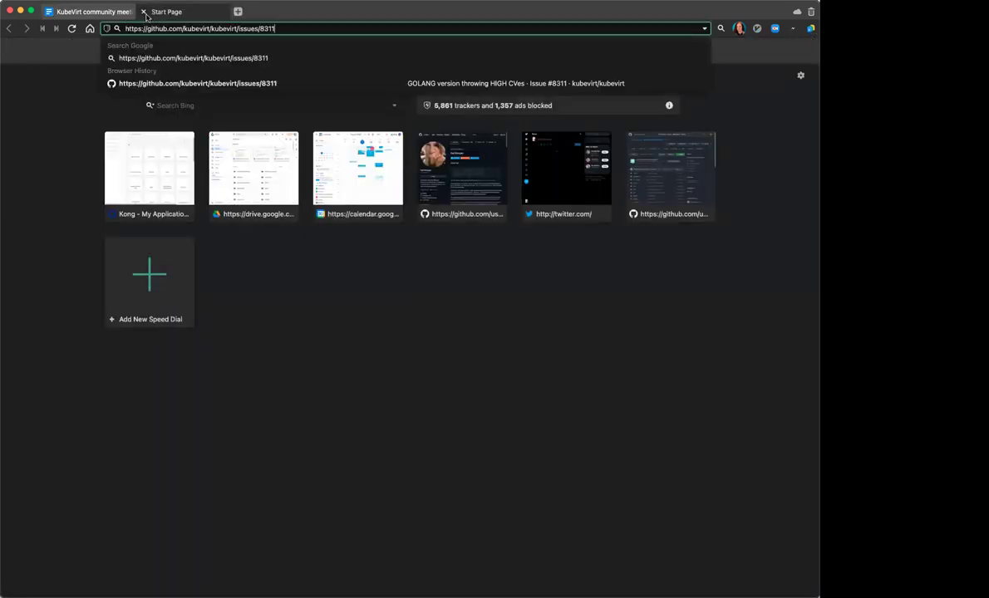
{"action": "key", "text": "Return"}
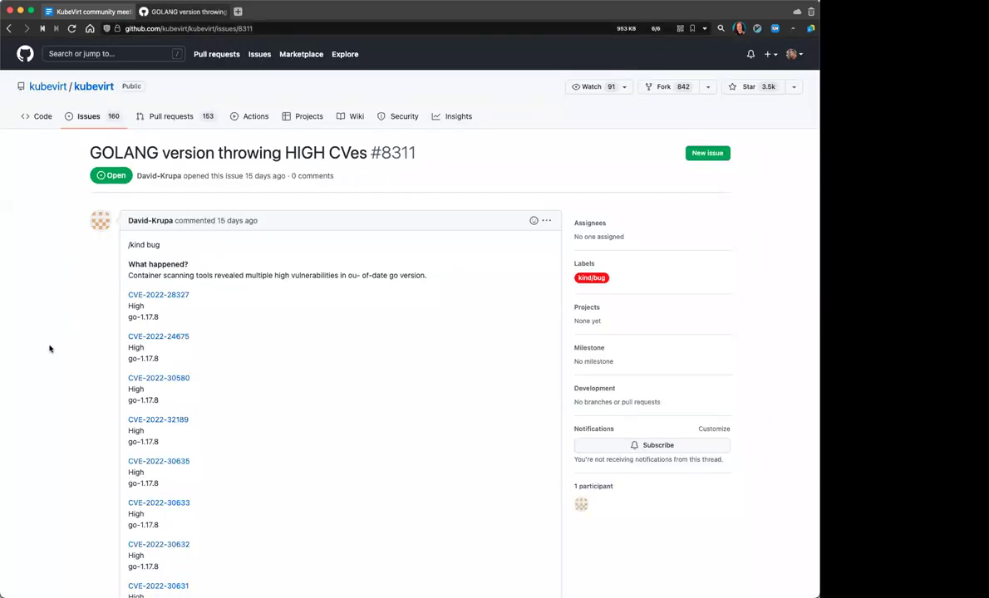
Step: Examine issue #8311 for its listed CVEs, expected Go version bump, environment details and any comments
{"action": "scroll", "coordinate": [49, 349], "scroll_direction": "down", "scroll_amount": 15}
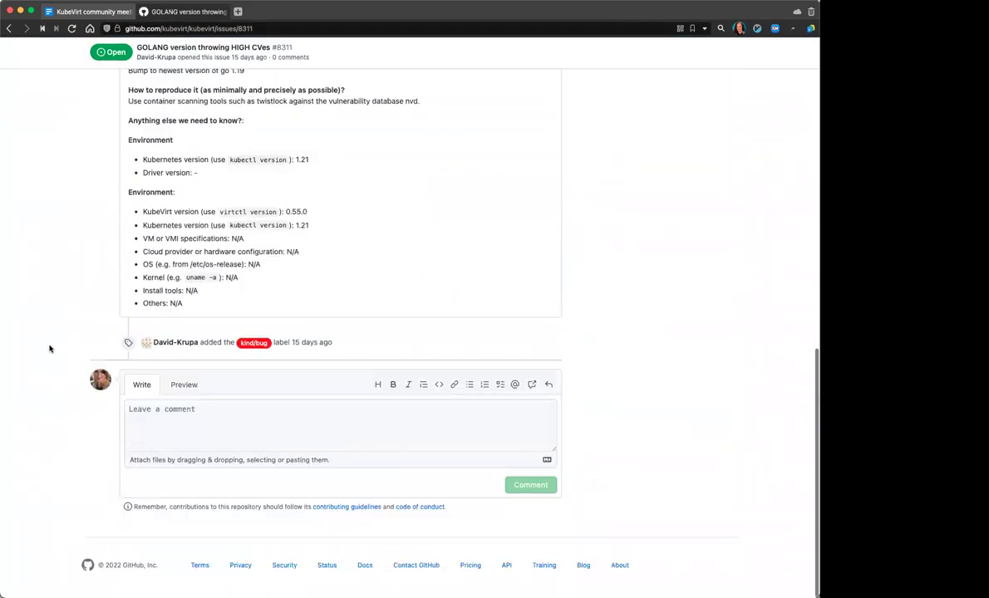
{"action": "scroll", "coordinate": [48, 347], "scroll_direction": "up", "scroll_amount": 5}
{"action": "scroll", "coordinate": [49, 347], "scroll_direction": "down", "scroll_amount": 5}
{"action": "scroll", "coordinate": [11, 366], "scroll_direction": "up", "scroll_amount": 10}
{"action": "scroll", "coordinate": [15, 362], "scroll_direction": "up", "scroll_amount": 2}
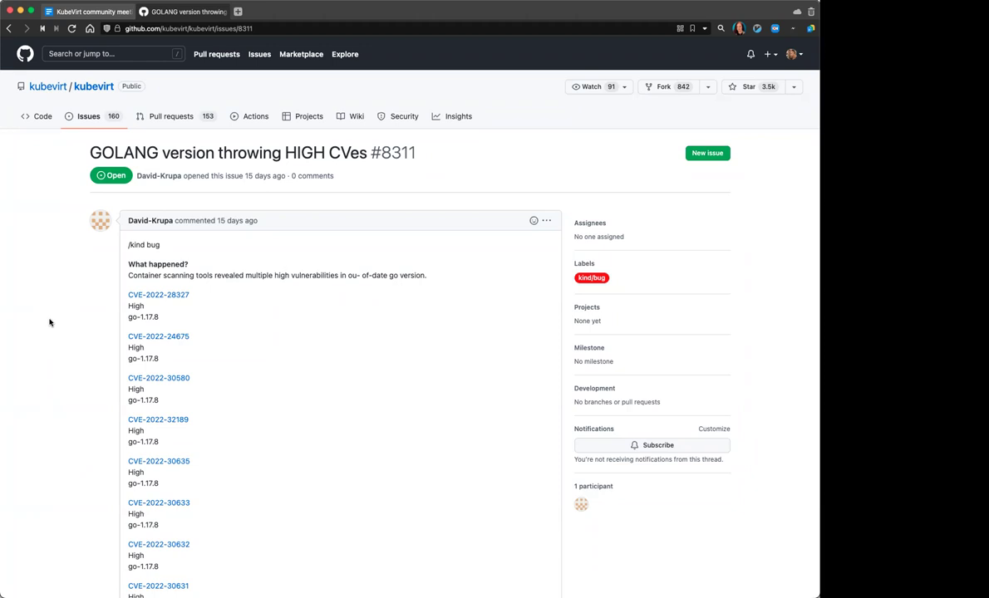
{"action": "scroll", "coordinate": [49, 322], "scroll_direction": "down", "scroll_amount": 5}
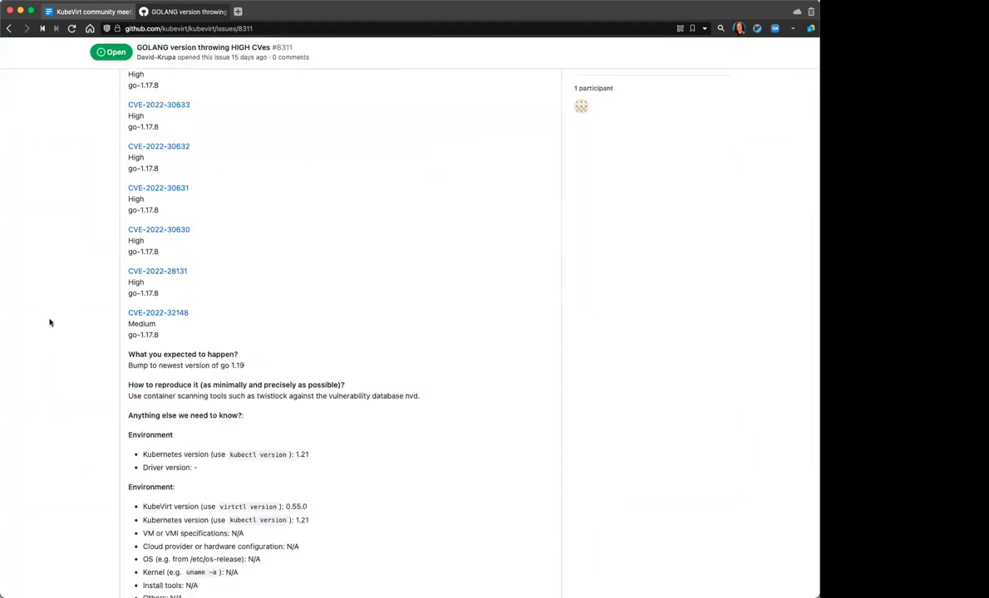
{"action": "scroll", "coordinate": [49, 322], "scroll_direction": "down", "scroll_amount": 2}
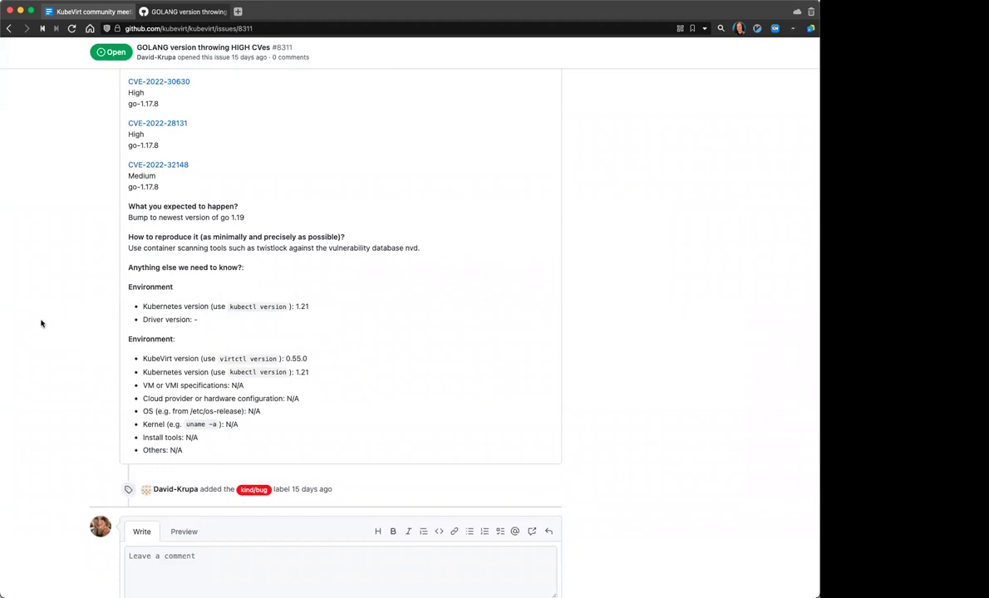
{"action": "scroll", "coordinate": [36, 322], "scroll_direction": "down", "scroll_amount": 2}
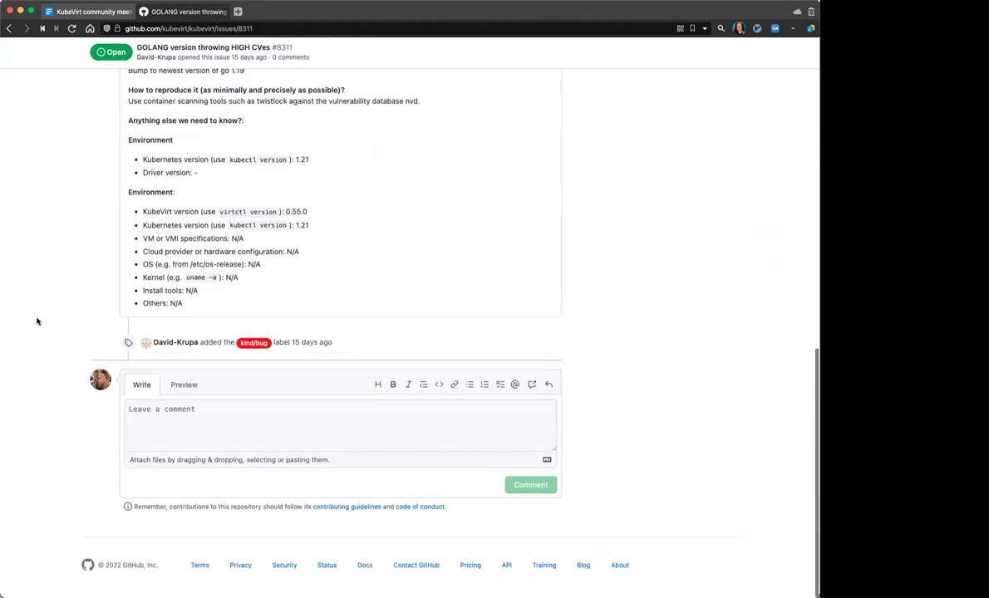
Step: Go back over issue #8311's description, CVE list, expected Go bump, reproduction notes and assignment details while it is discussed
{"action": "scroll", "coordinate": [37, 322], "scroll_direction": "up", "scroll_amount": 3}
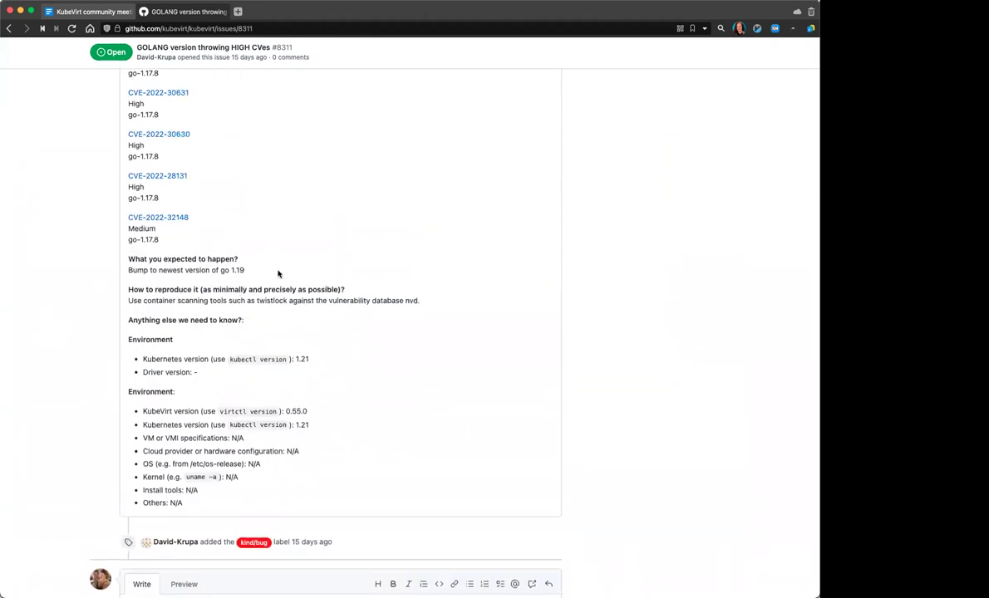
{"action": "scroll", "coordinate": [67, 344], "scroll_direction": "down", "scroll_amount": 3}
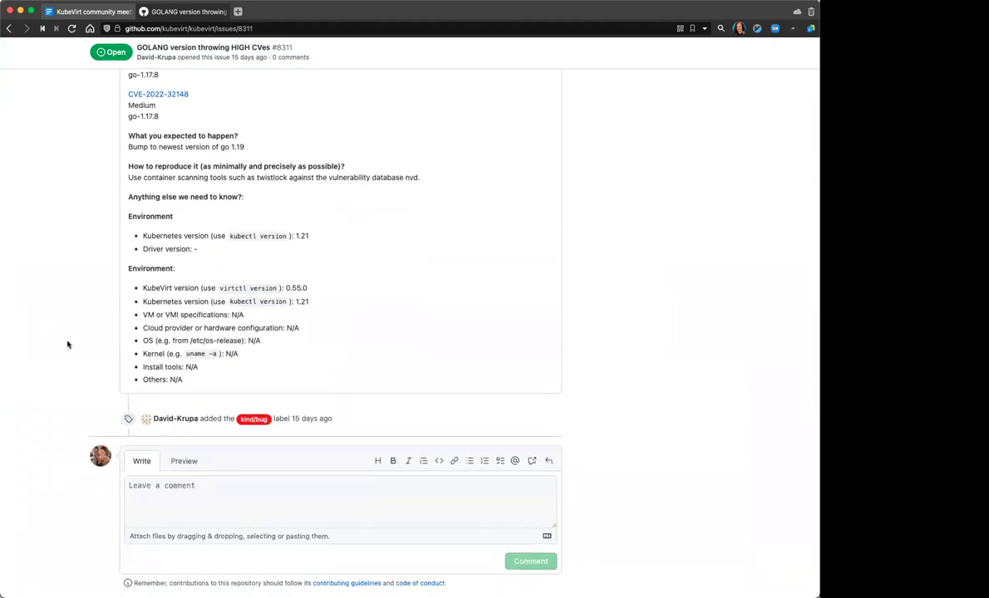
{"action": "scroll", "coordinate": [67, 344], "scroll_direction": "up", "scroll_amount": 6}
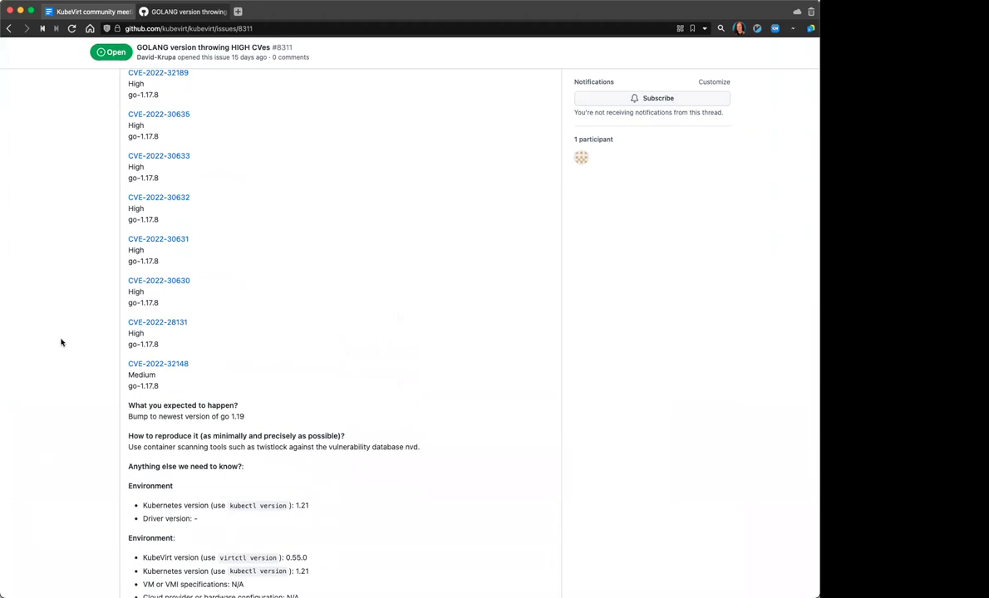
{"action": "scroll", "coordinate": [59, 344], "scroll_direction": "up", "scroll_amount": 5}
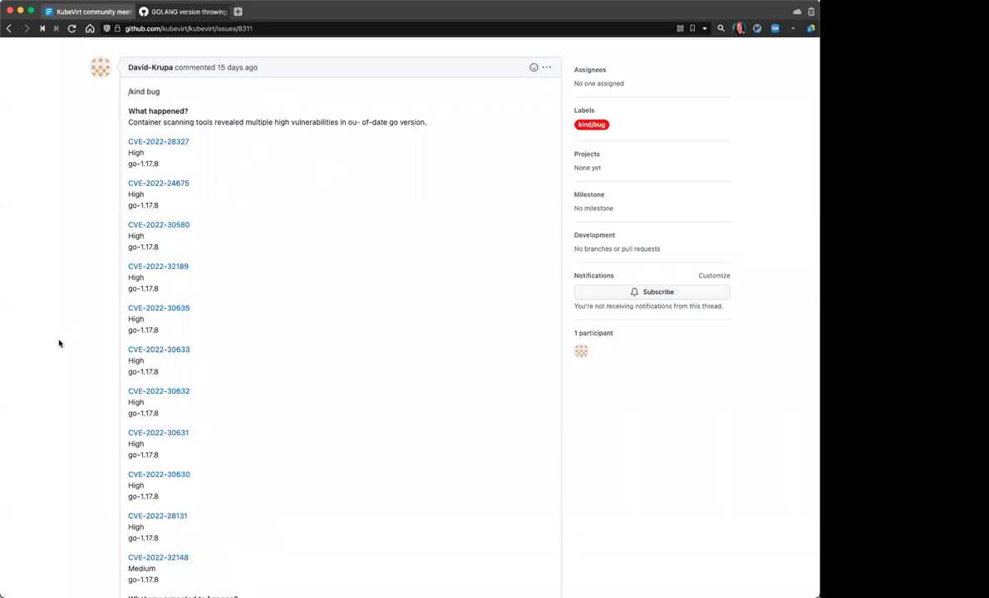
{"action": "scroll", "coordinate": [59, 344], "scroll_direction": "down", "scroll_amount": 15}
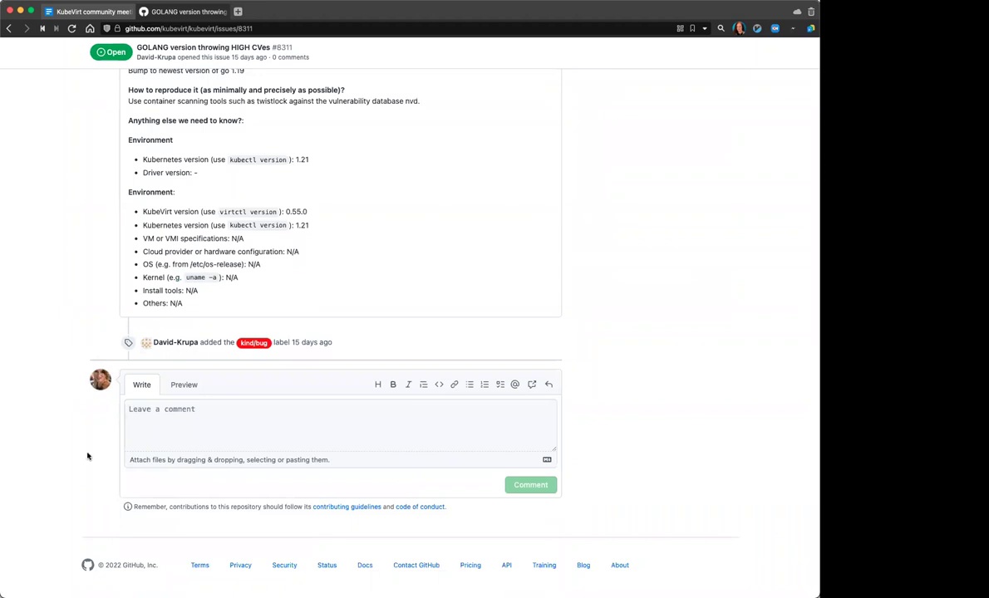
{"action": "scroll", "coordinate": [33, 474], "scroll_direction": "up", "scroll_amount": 15}
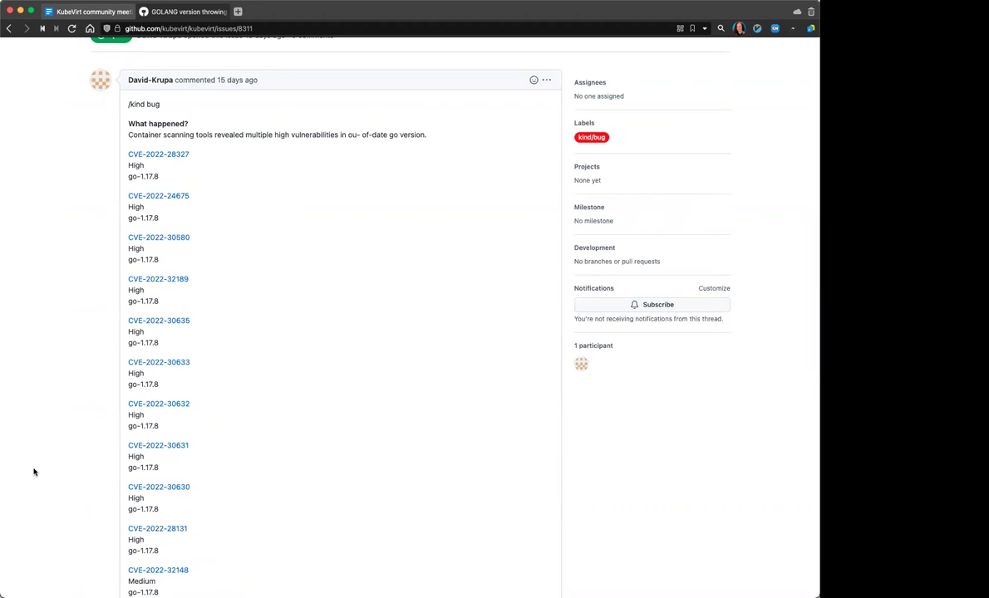
{"action": "scroll", "coordinate": [35, 472], "scroll_direction": "down", "scroll_amount": 10}
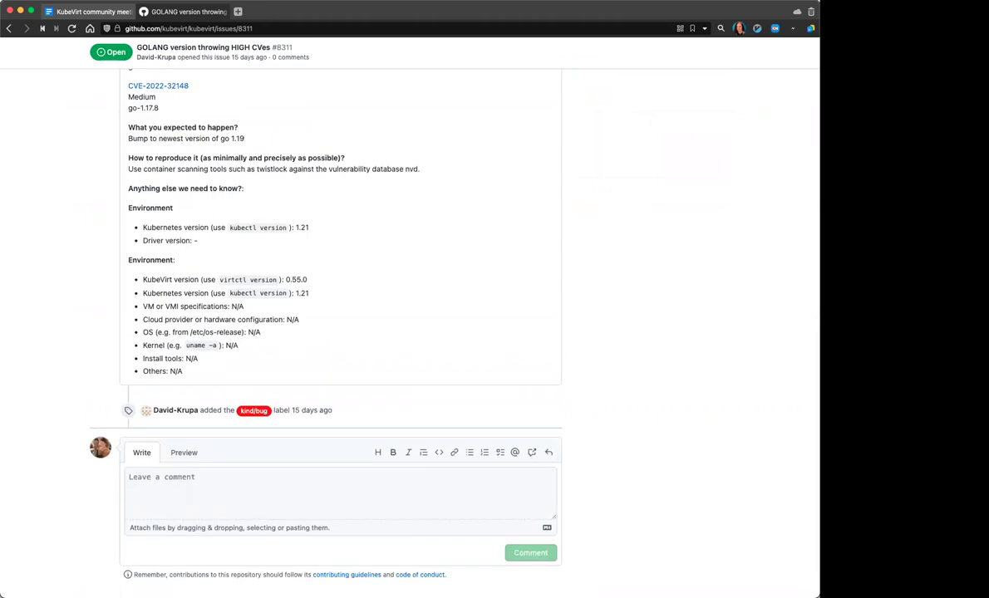
{"action": "key", "text": "super+Tab"}
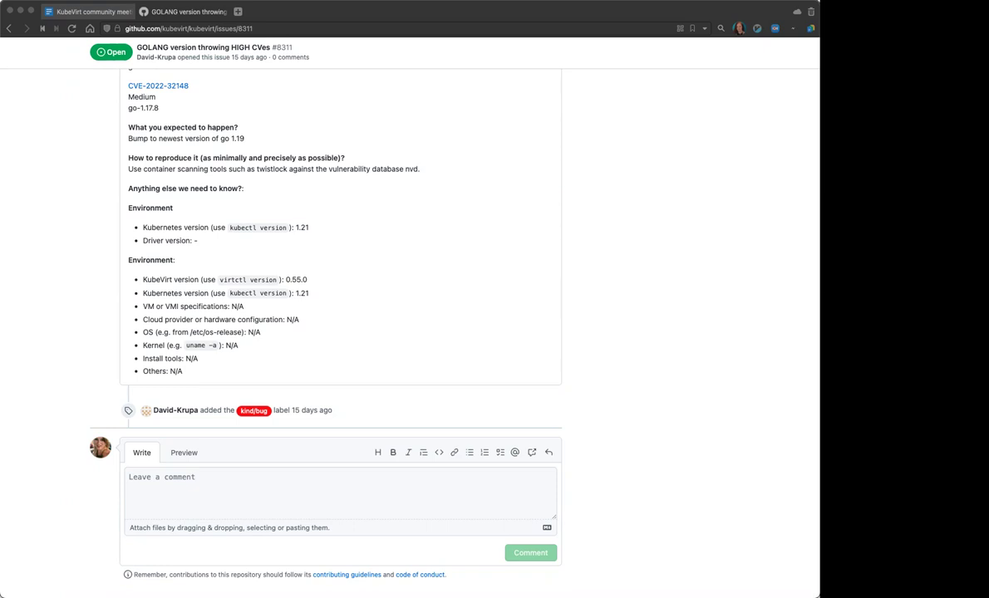
{"action": "left_click", "coordinate": [33, 364]}
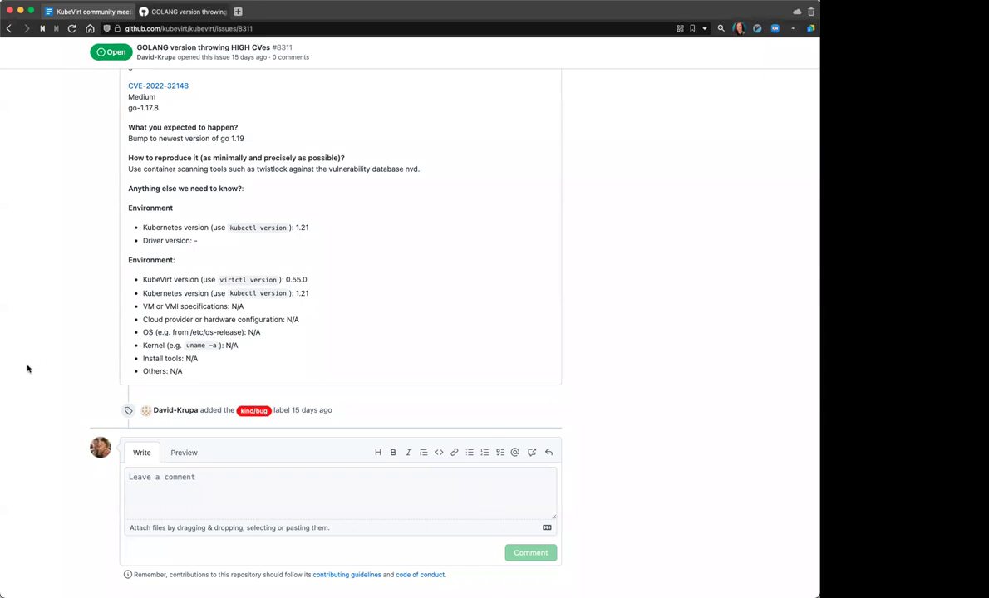
{"action": "scroll", "coordinate": [13, 406], "scroll_direction": "down", "scroll_amount": 3}
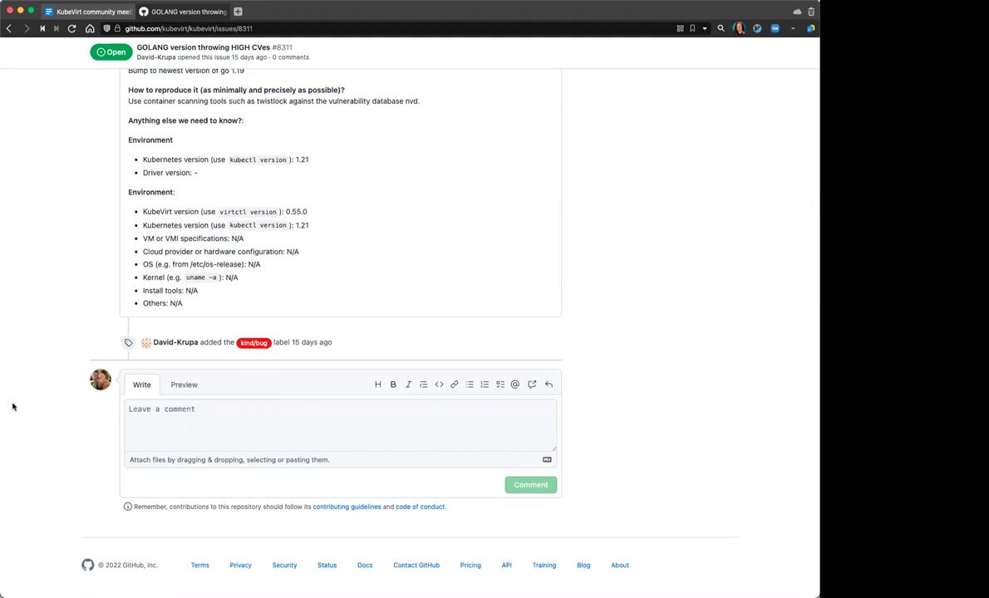
{"action": "scroll", "coordinate": [13, 406], "scroll_direction": "up", "scroll_amount": 15}
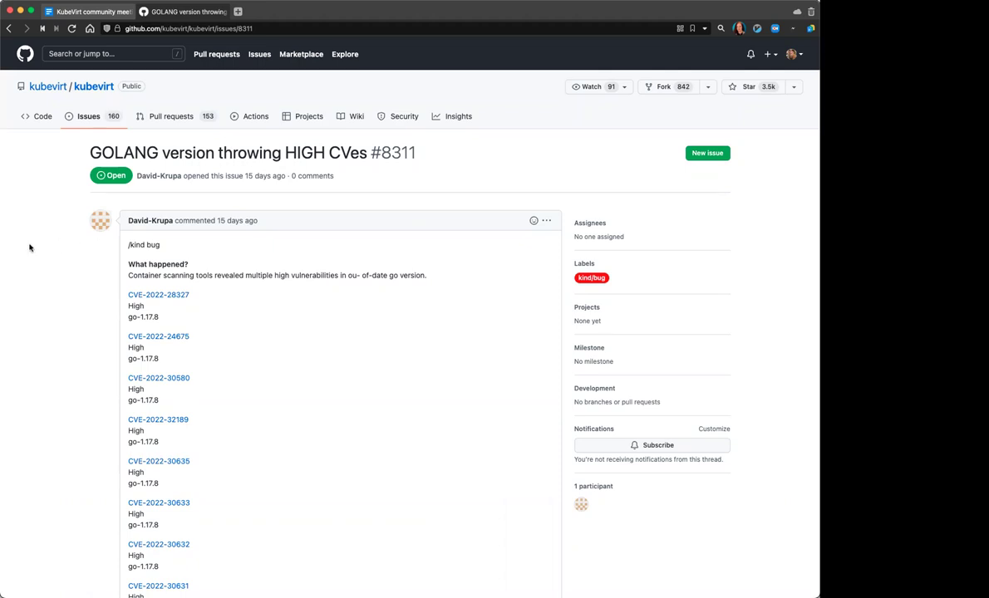
Step: Begin a comment on issue #8311 with "Thank you for reporting this issue."
{"action": "scroll", "coordinate": [46, 347], "scroll_direction": "down", "scroll_amount": 12}
{"action": "left_click", "coordinate": [246, 423]}
{"action": "type", "text": "Thank"}
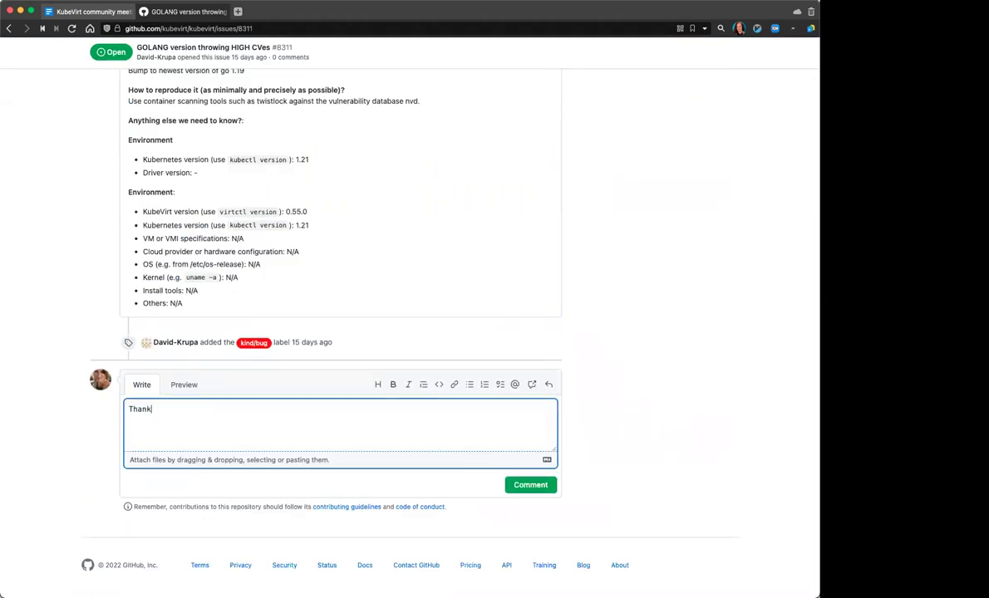
{"action": "type", "text": " you for reporting this issue"}
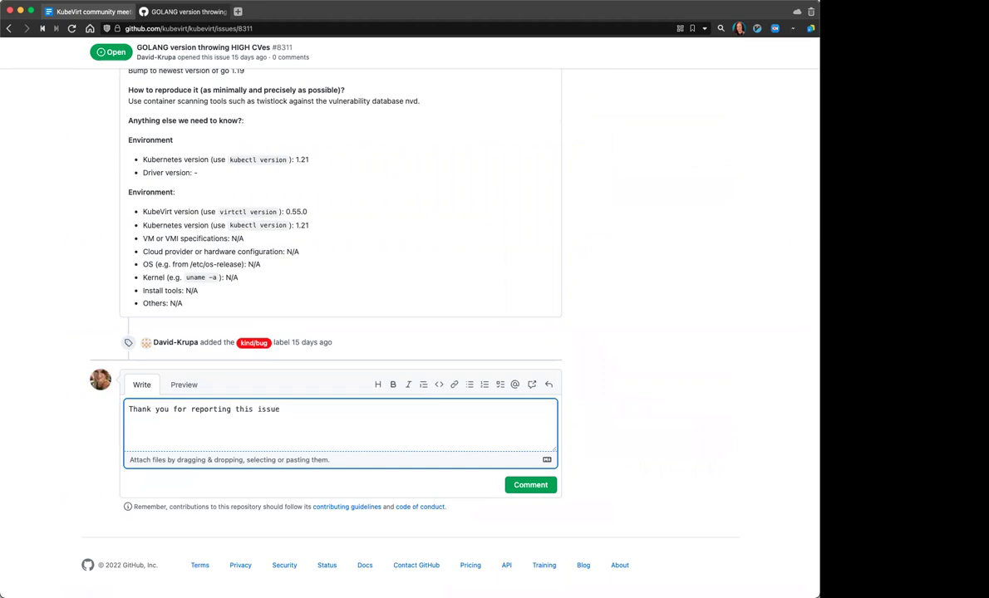
{"action": "type", "text": ". "}
{"action": "type", "text": "Up"}
{"action": "type", "text": "dates to"}
{"action": "type", "text": " go"}
{"action": "type", "text": "lang"}
{"action": "type", "text": "are"}
{"action": "key", "text": "BackSpace"}
{"action": "key", "text": "BackSpace"}
{"action": "key", "text": "BackSpace"}
{"action": "key", "text": "BackSpace"}
{"action": "key", "text": "BackSpace"}
{"action": "key", "text": "BackSpace"}
{"action": "key", "text": "BackSpace"}
{"action": "key", "text": "BackSpace"}
{"action": "key", "text": "BackSpace"}
{"action": "key", "text": "BackSpace"}
{"action": "type", "text": "A bump to the"}
{"action": "left_click", "coordinate": [393, 409]}
{"action": "key", "text": "BackSpace"}
{"action": "key", "text": "BackSpace"}
{"action": "key", "text": "BackSpace"}
{"action": "key", "text": "BackSpace"}
{"action": "type", "text": "version is"}
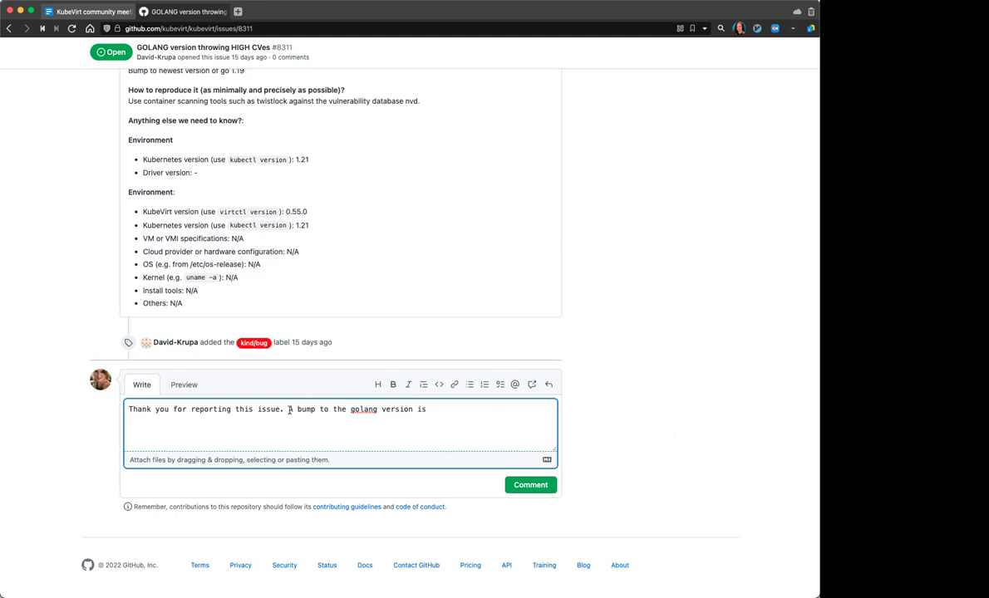
Step: Replace the unfinished second sentence of the comment with "The kubevirt team agreed that bumping the golang version is a good idea."
{"action": "left_click_drag", "start_coordinate": [289, 409], "coordinate": [434, 411]}
{"action": "left_click", "coordinate": [483, 409]}
{"action": "left_click_drag", "start_coordinate": [288, 409], "coordinate": [445, 419]}
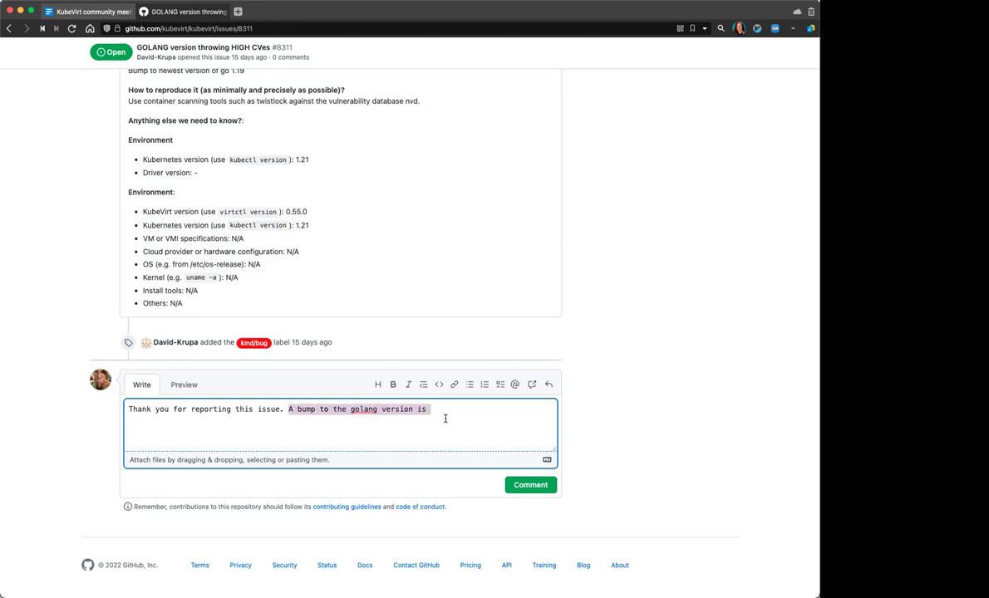
{"action": "type", "text": "The kubev"}
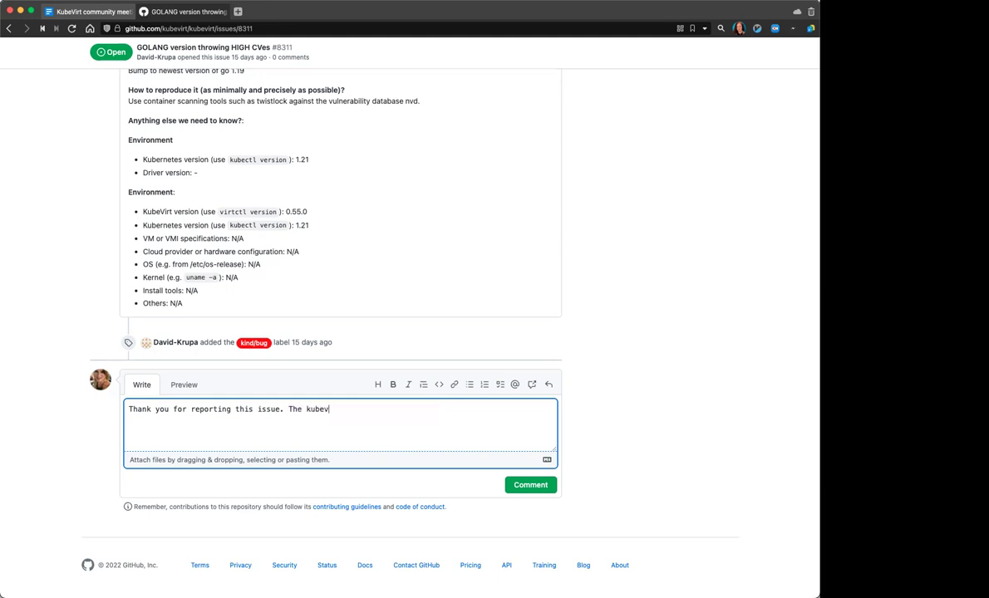
{"action": "type", "text": "irt team agreed that a bumping the"}
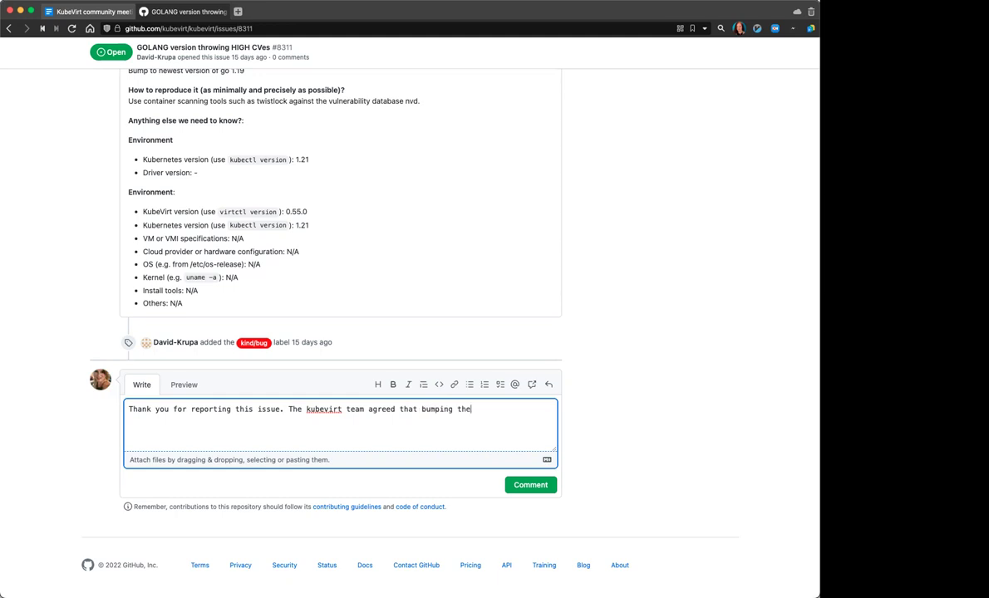
{"action": "type", "text": " golang version is"}
{"action": "type", "text": "a good "}
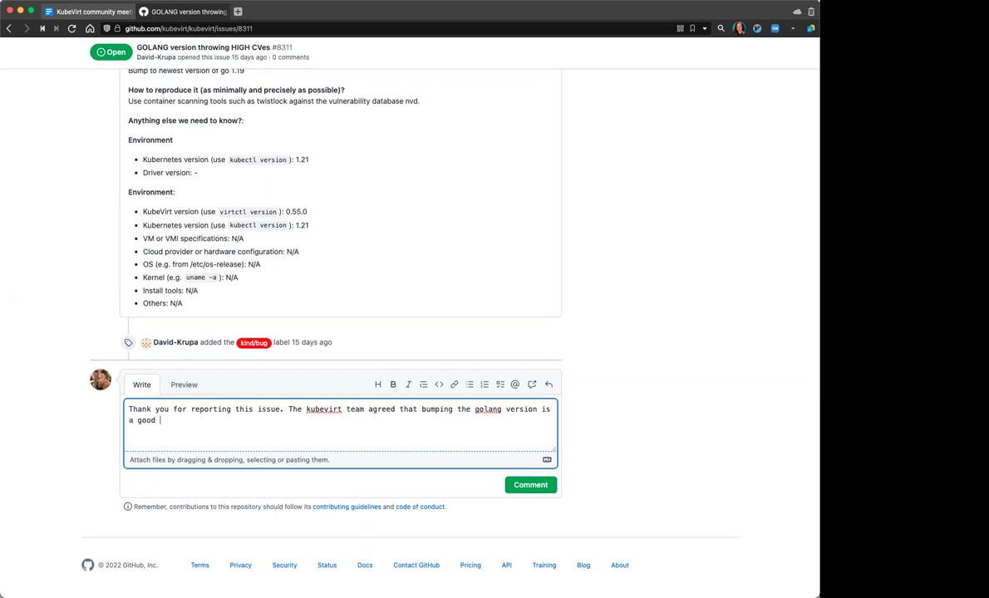
{"action": "type", "text": "idea"}
{"action": "type", "text": "."}
Step: Continue the comment with "It will not make the next release but you can watch for that in the following release."
{"action": "type", "text": "It is"}
{"action": "key", "text": "BackSpace"}
{"action": "key", "text": "BackSpace"}
{"action": "key", "text": "BackSpace"}
{"action": "type", "text": "will not make the"}
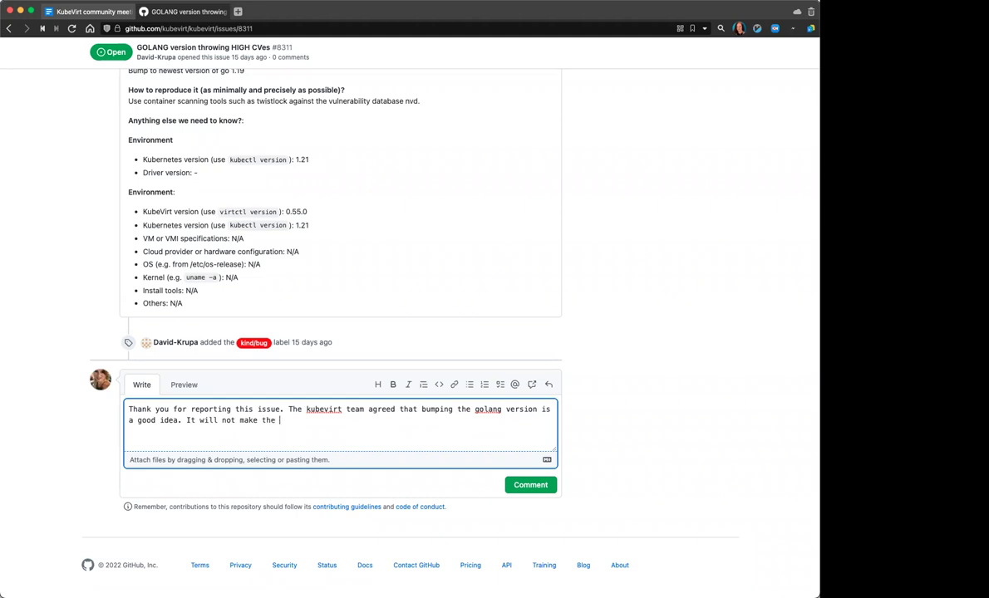
{"action": "type", "text": " next release but you can watch for that in the following release."}
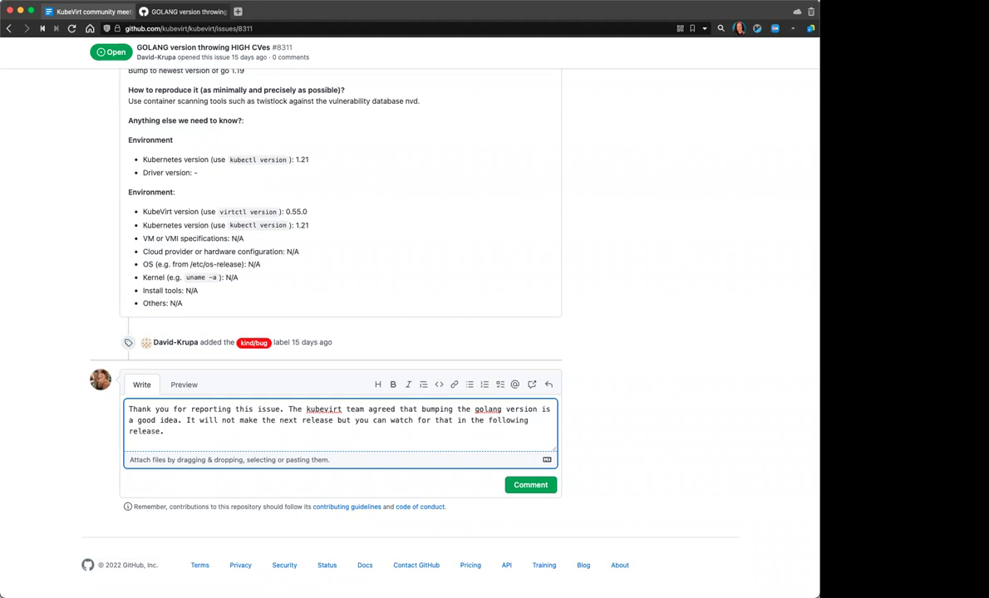
Step: Separate the thank-you sentence from the rest of the comment with a blank line
{"action": "left_click", "coordinate": [289, 409]}
{"action": "key", "text": "BackSpace"}
{"action": "key", "text": "Return"}
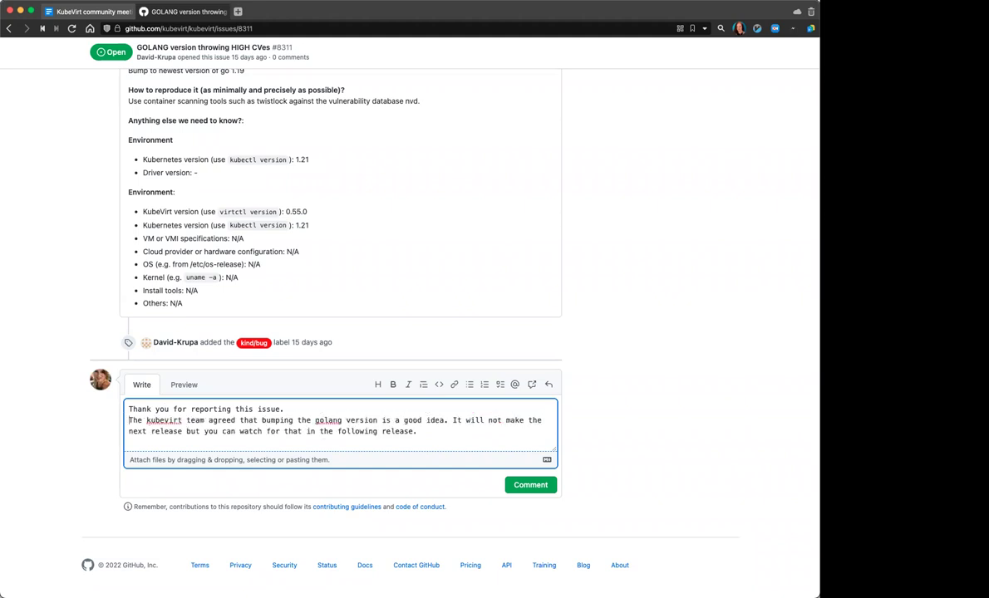
{"action": "key", "text": "Return"}
Step: Start a third paragraph at the end of the comment reading "If you are interested in or able to contribute a"
{"action": "left_click", "coordinate": [457, 440]}
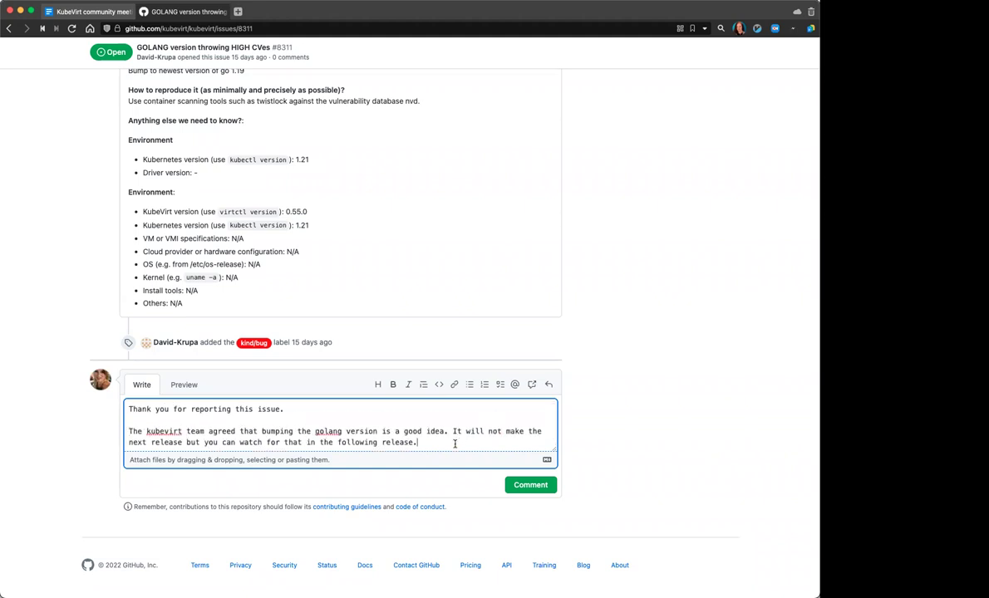
{"action": "key", "text": "Return"}
{"action": "key", "text": "Return"}
{"action": "type", "text": "If"}
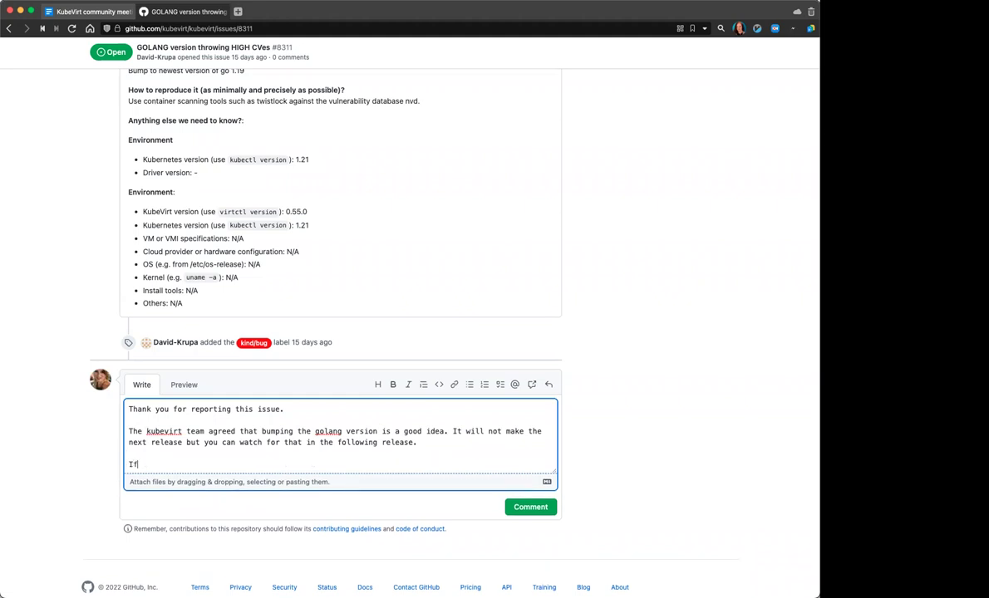
{"action": "type", "text": " you are interested in or able to "}
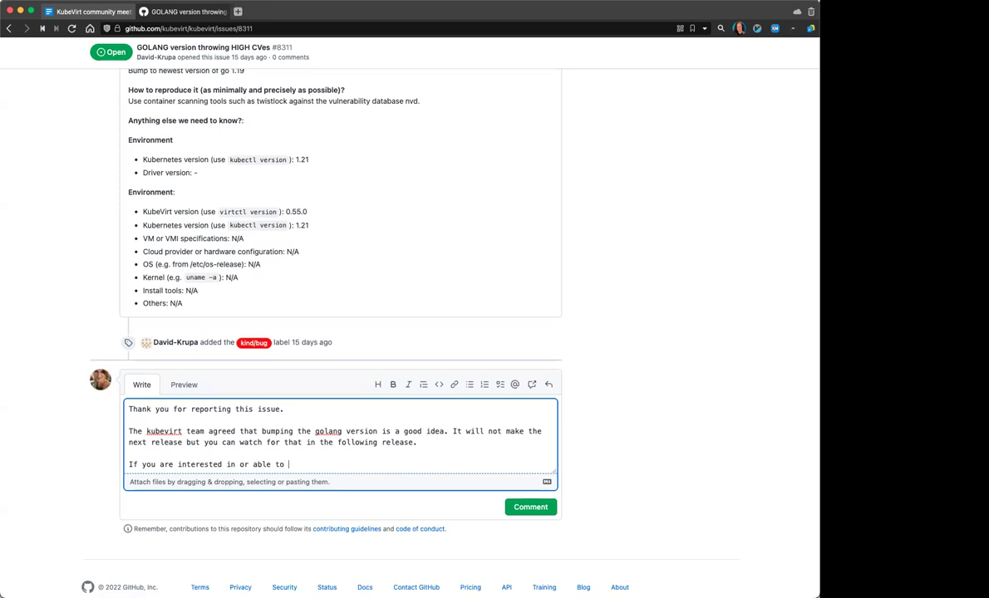
{"action": "type", "text": "contribute a R"}
Step: Insert "At this time golang version updates are handled manually." at the start of the comment's third paragraph
{"action": "left_click", "coordinate": [129, 464]}
{"action": "type", "text": "At this time golang version "}
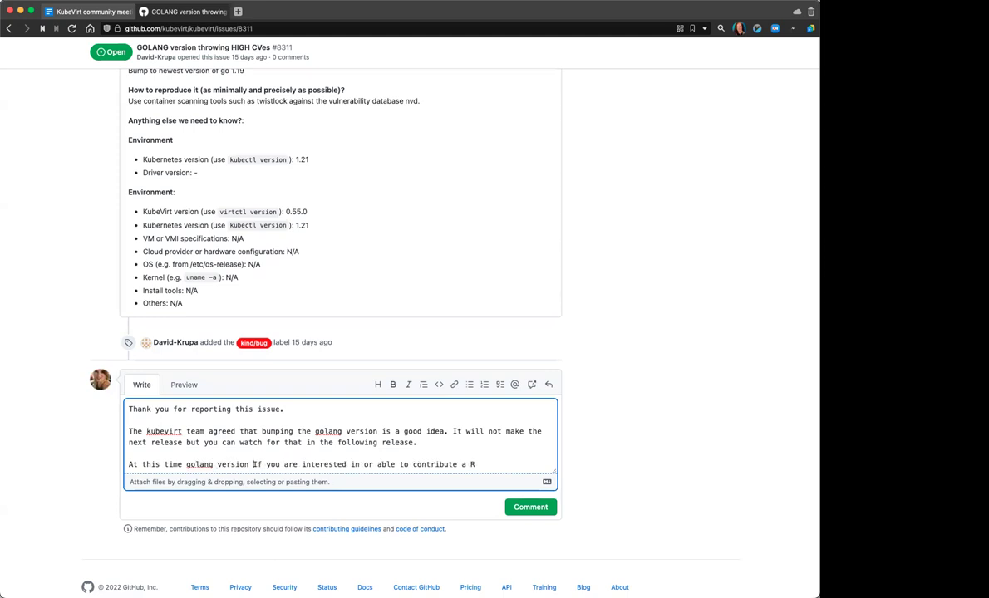
{"action": "type", "text": "updates are "}
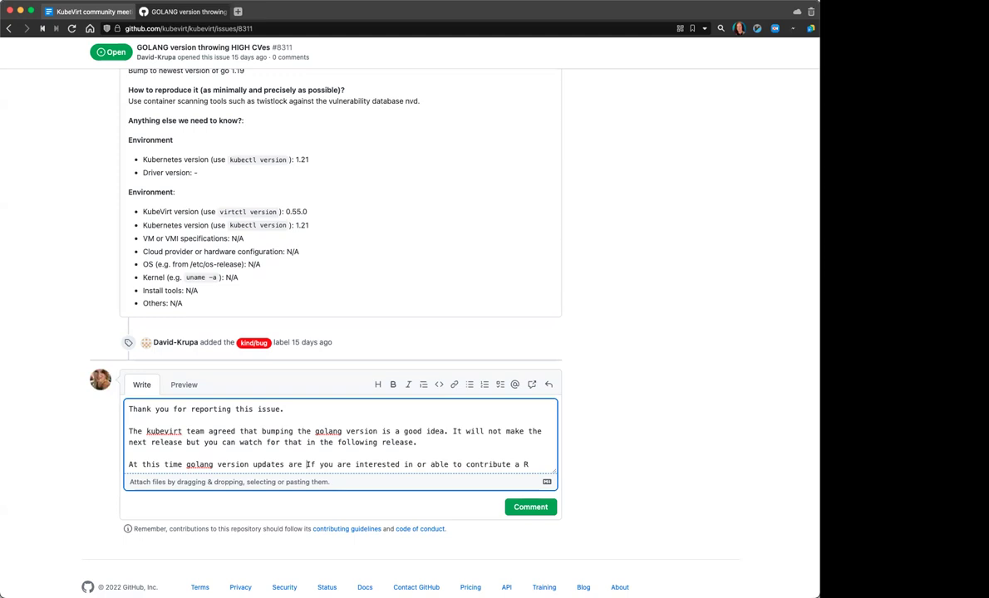
{"action": "type", "text": "handled manually"}
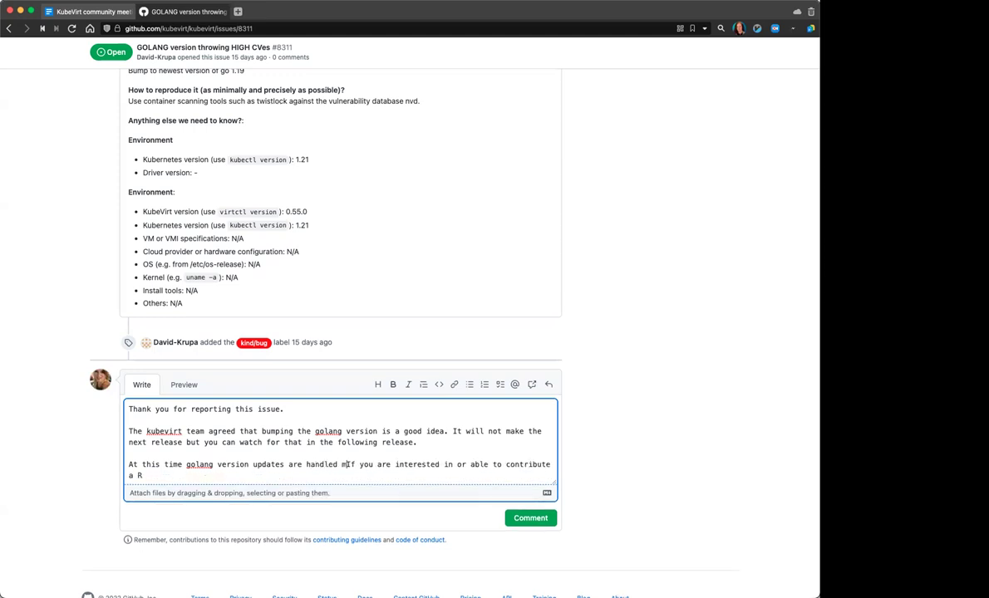
{"action": "type", "text": "."}
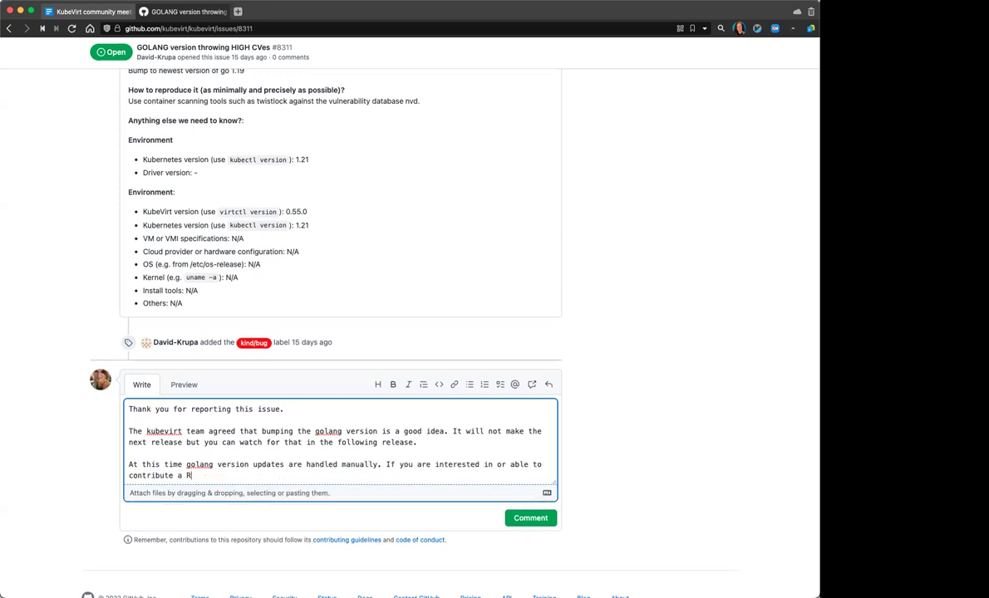
Step: End the comment with "PR automating this we welcome your contribution to help us stay ahead of CVE's like this in the future." and post it
{"action": "key", "text": "BackSpace"}
{"action": "type", "text": "PR automating this we welcome you"}
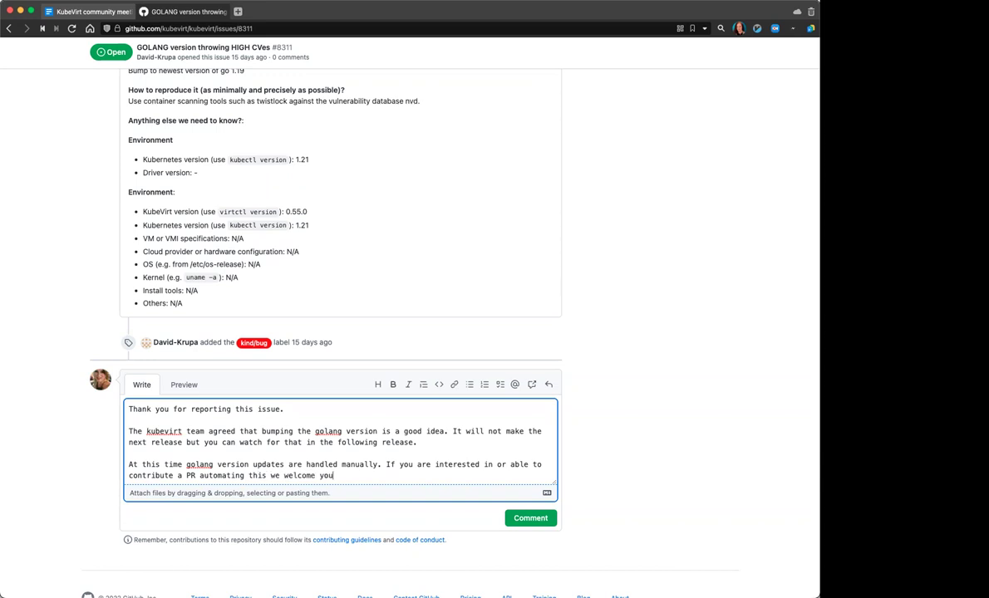
{"action": "type", "text": "r contribution to prevent this"}
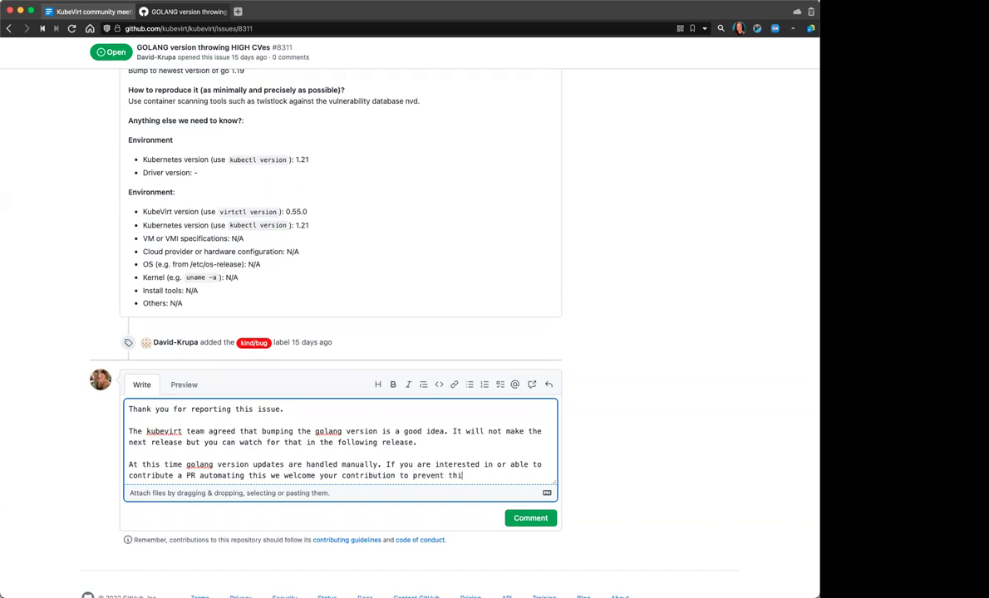
{"action": "key", "text": "BackSpace"}
{"action": "key", "text": "BackSpace"}
{"action": "key", "text": "BackSpace"}
{"action": "key", "text": "BackSpace"}
{"action": "key", "text": "BackSpace"}
{"action": "key", "text": "BackSpace"}
{"action": "key", "text": "BackSpace"}
{"action": "key", "text": "BackSpace"}
{"action": "key", "text": "BackSpace"}
{"action": "key", "text": "BackSpace"}
{"action": "key", "text": "BackSpace"}
{"action": "key", "text": "BackSpace"}
{"action": "key", "text": "BackSpace"}
{"action": "type", "text": "hel"}
{"action": "type", "text": "s stay ahead of CVE's li"}
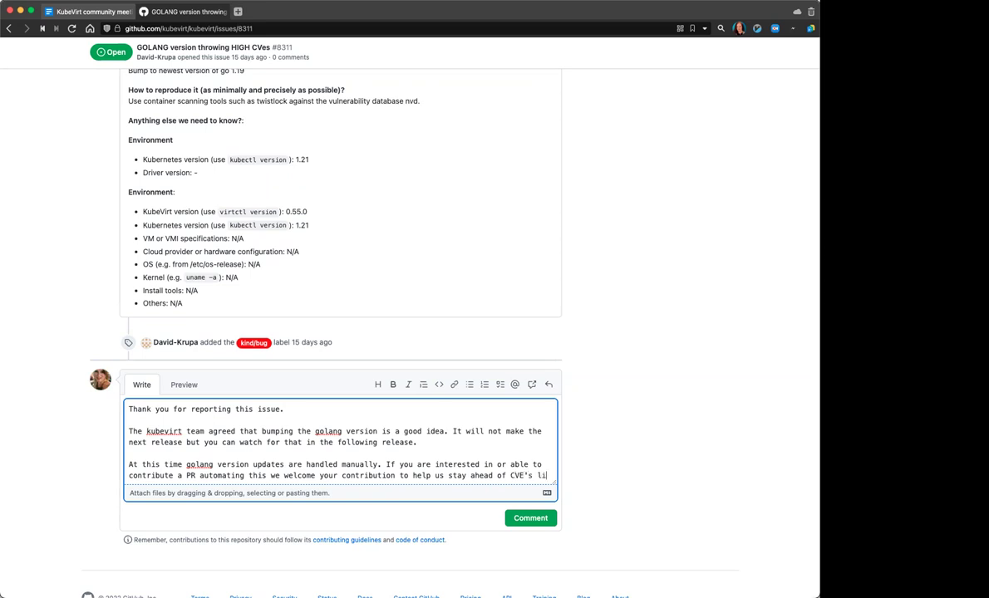
{"action": "type", "text": "ke this in the future"}
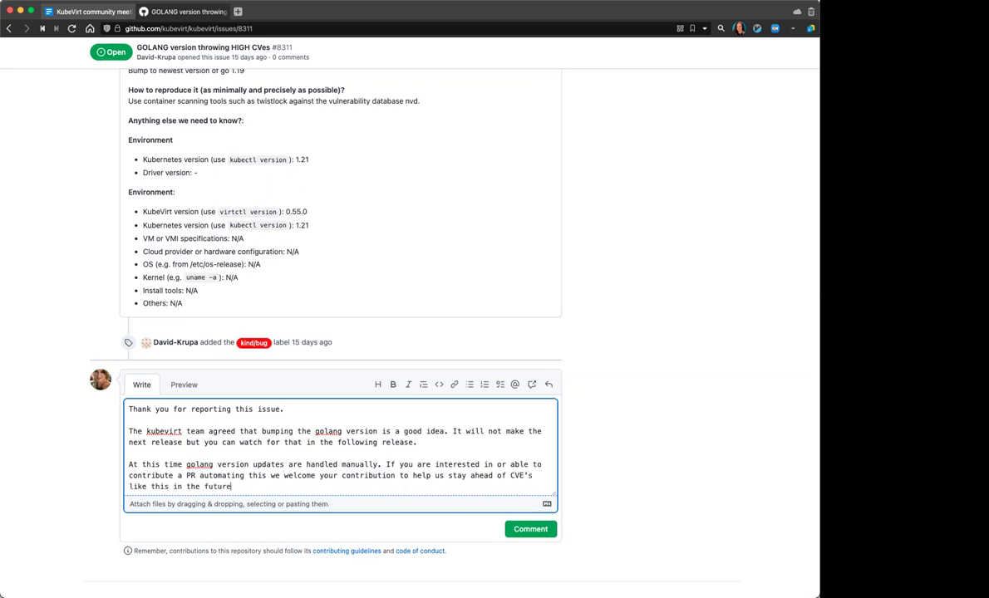
{"action": "type", "text": "."}
{"action": "left_click", "coordinate": [534, 528]}
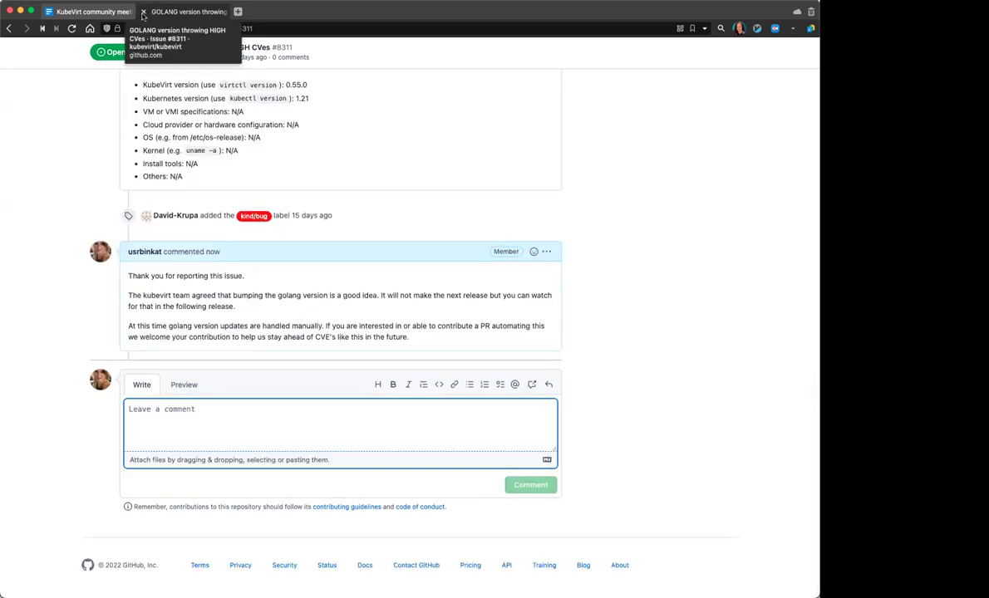
Step: Open issue 8362 about the QEMU binary from the Bug scrub list in the meeting minutes and look through its description
{"action": "left_click", "coordinate": [91, 11]}
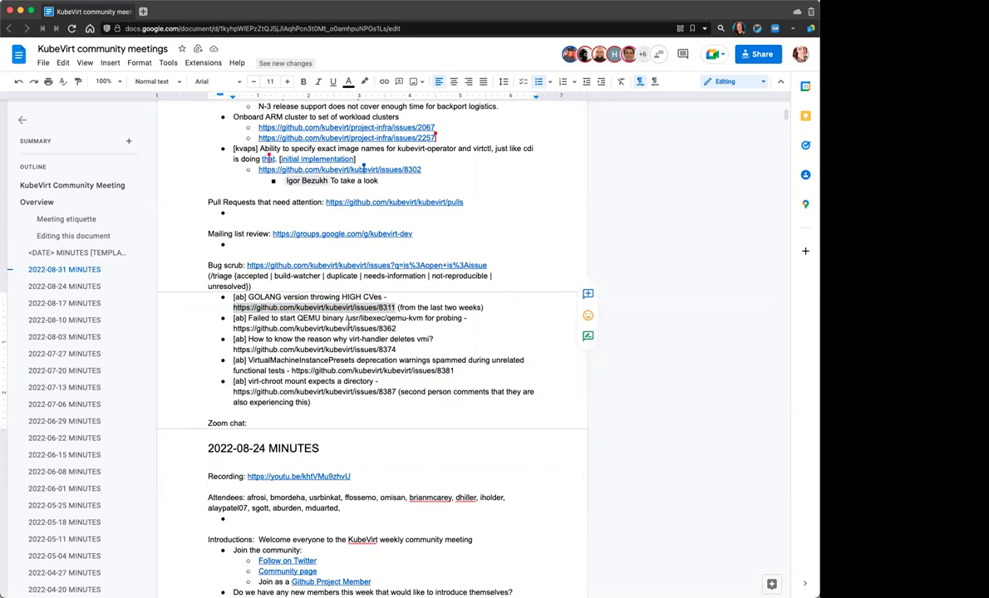
{"action": "left_click_drag", "start_coordinate": [233, 328], "coordinate": [395, 329]}
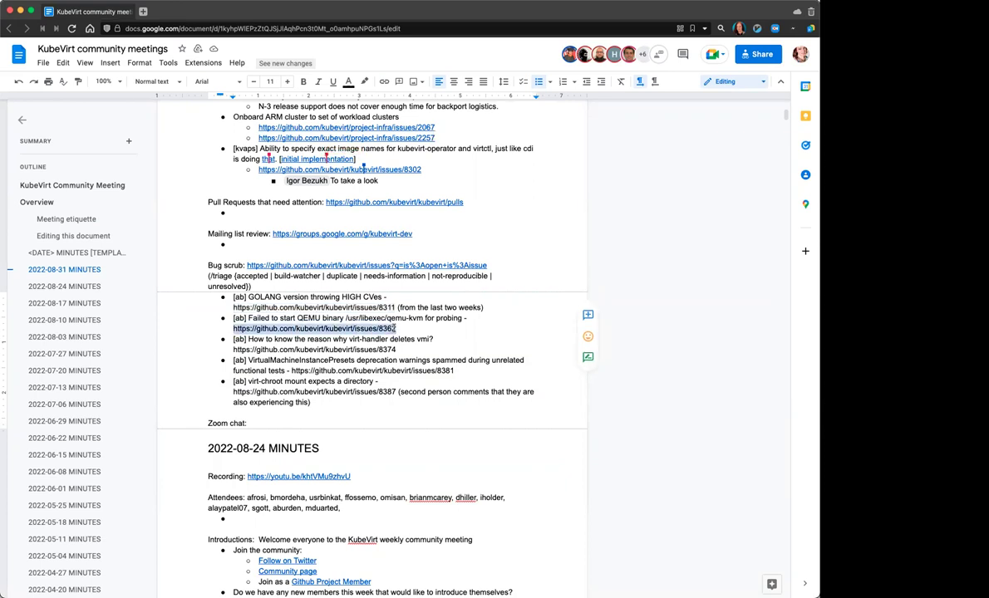
{"action": "right_click", "coordinate": [396, 328]}
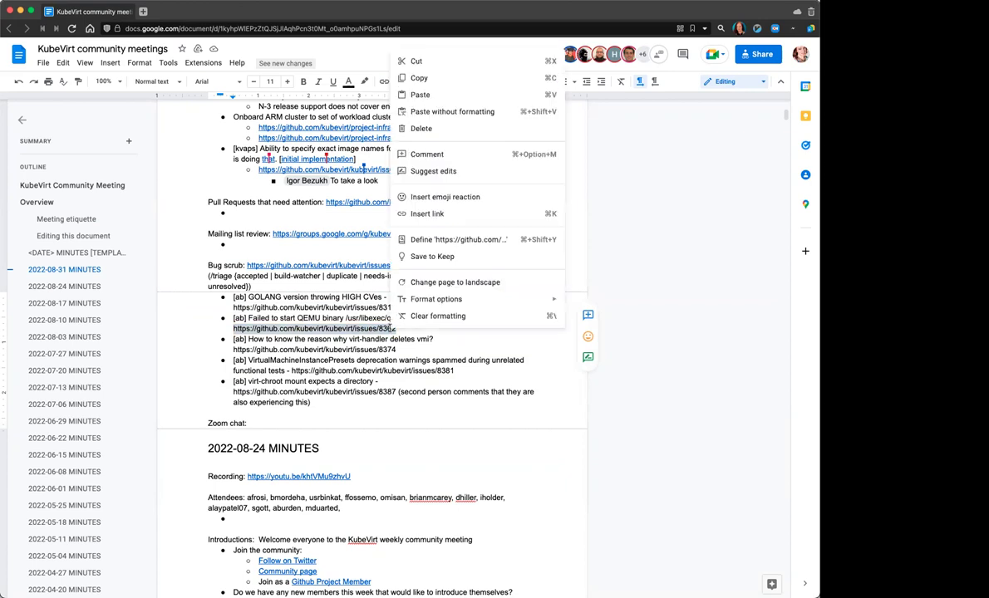
{"action": "left_click", "coordinate": [420, 78]}
{"action": "left_click", "coordinate": [143, 10]}
{"action": "key", "text": "super+v"}
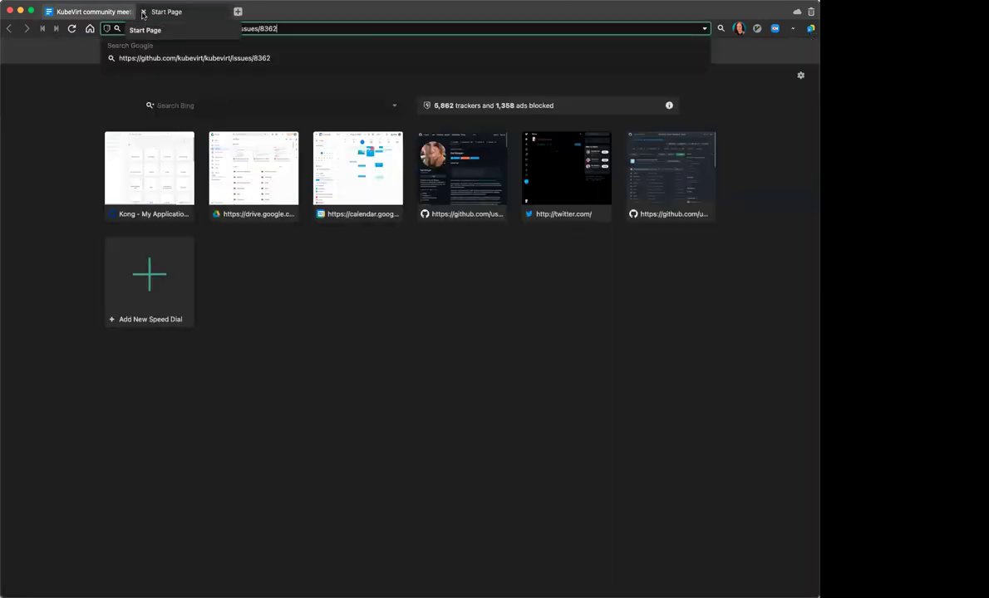
{"action": "key", "text": "Return"}
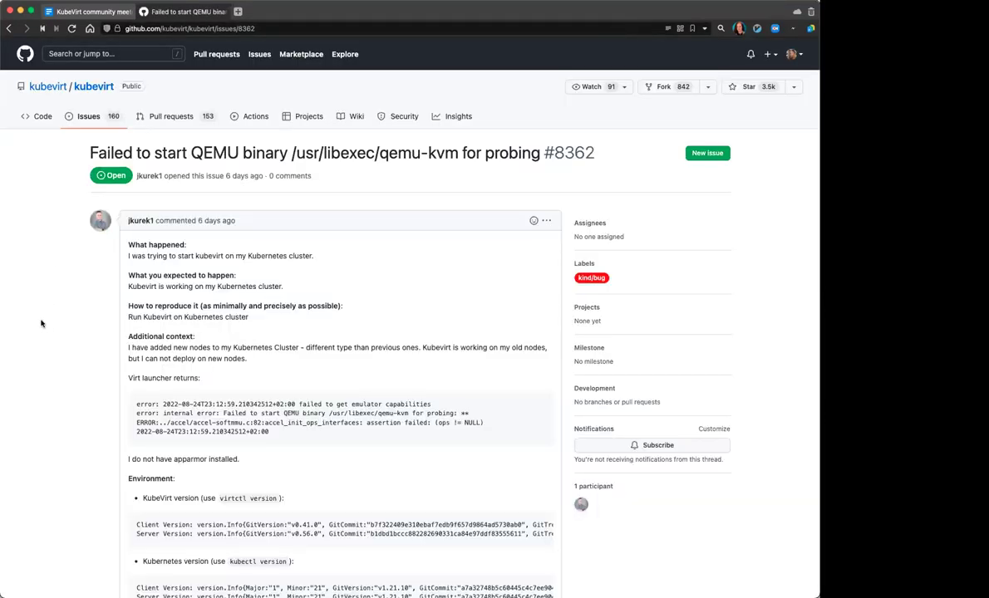
{"action": "scroll", "coordinate": [42, 323], "scroll_direction": "down", "scroll_amount": 2}
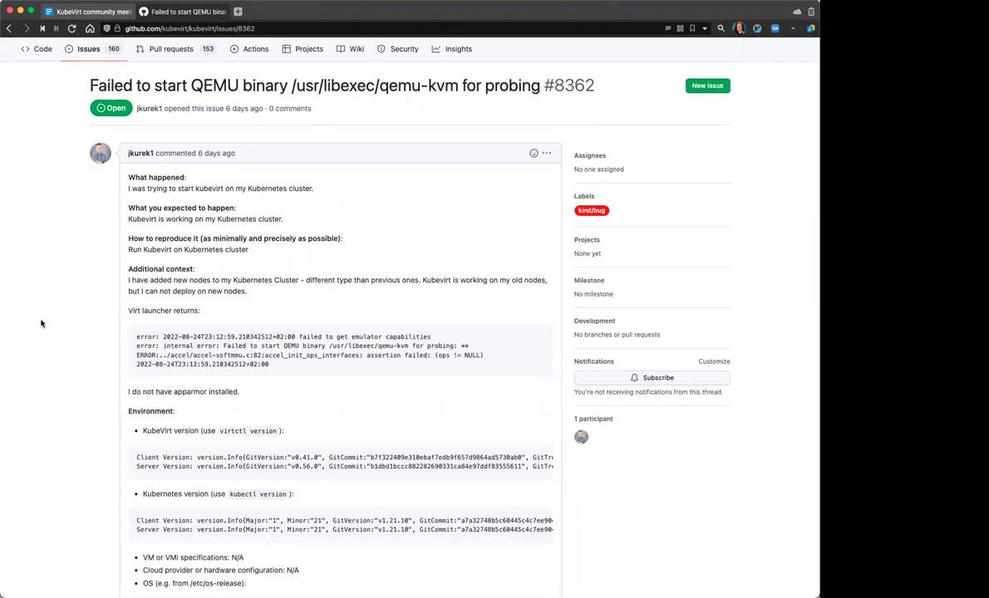
{"action": "scroll", "coordinate": [41, 323], "scroll_direction": "down", "scroll_amount": 5}
{"action": "scroll", "coordinate": [42, 323], "scroll_direction": "up", "scroll_amount": 7}
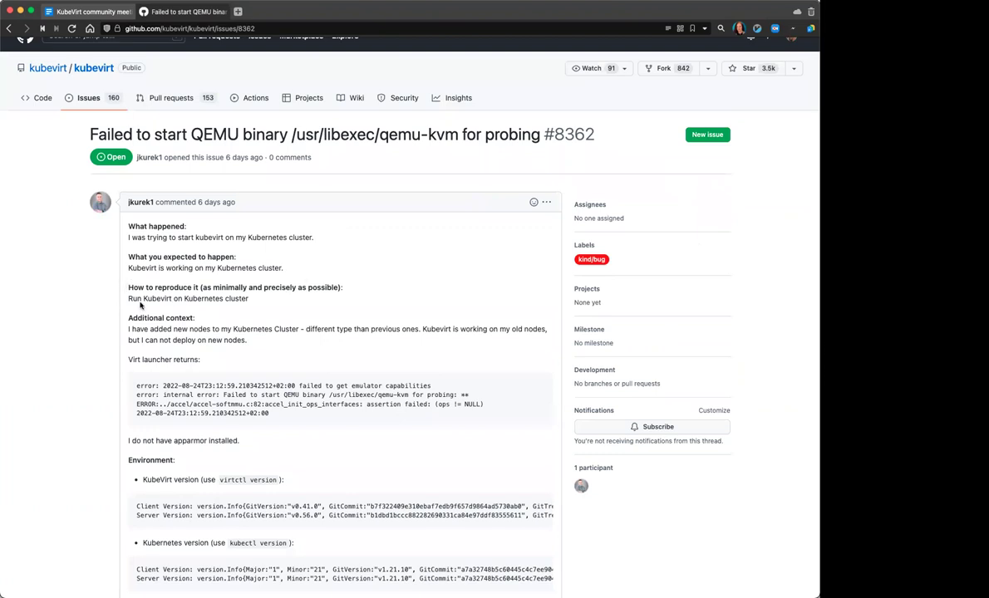
{"action": "scroll", "coordinate": [316, 304], "scroll_direction": "down", "scroll_amount": 2}
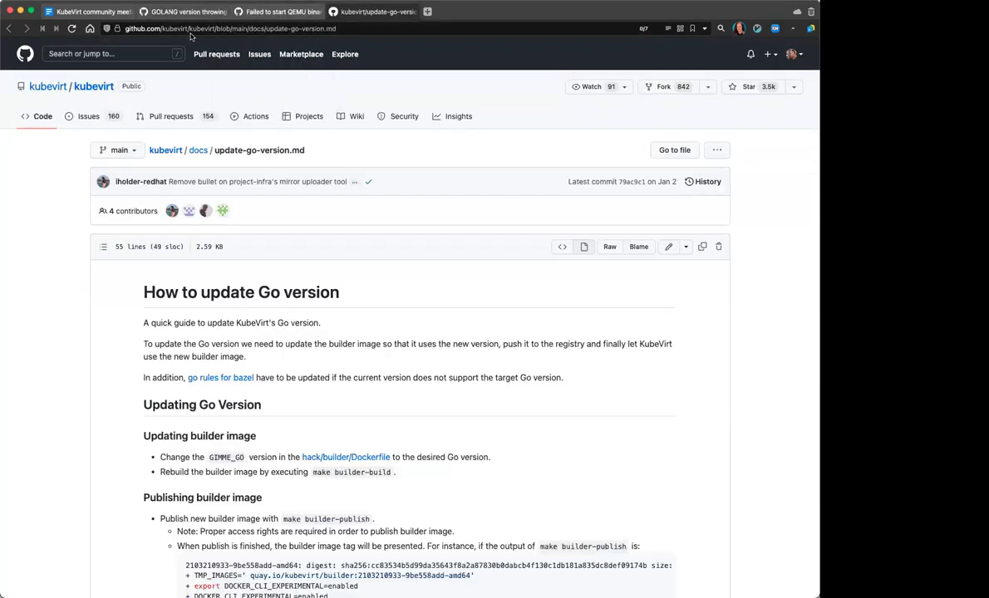
Step: Copy the address of the update-go-version.md document, close it and go to the comments of issue #8311
{"action": "left_click", "coordinate": [188, 30]}
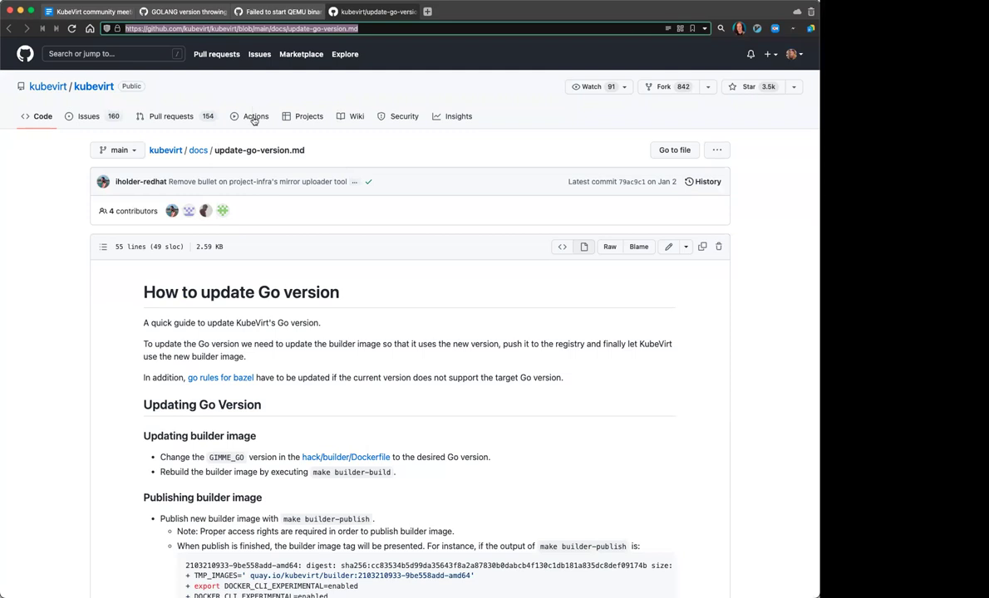
{"action": "left_click", "coordinate": [332, 11]}
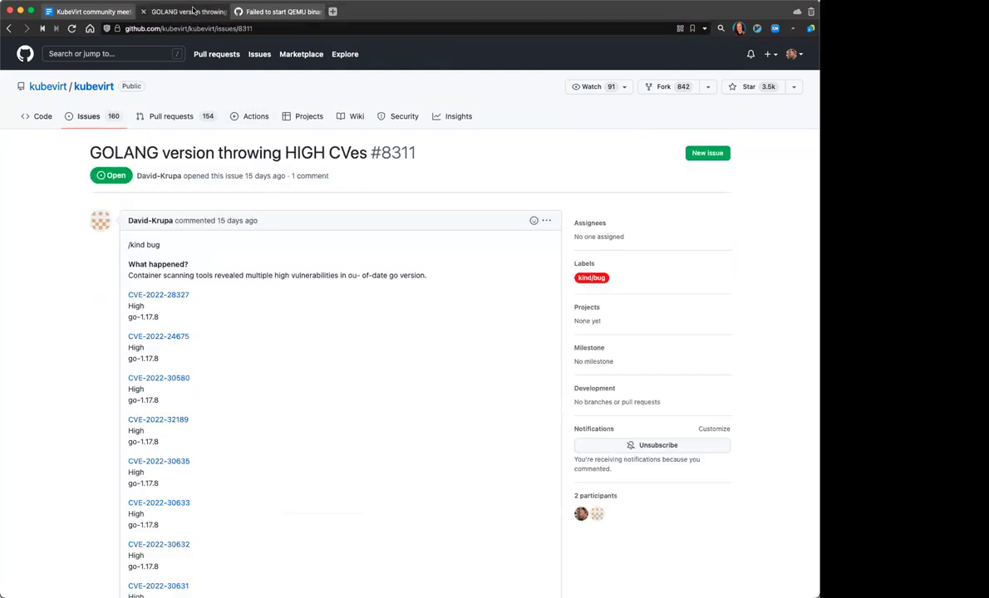
{"action": "scroll", "coordinate": [17, 378], "scroll_direction": "down", "scroll_amount": 20}
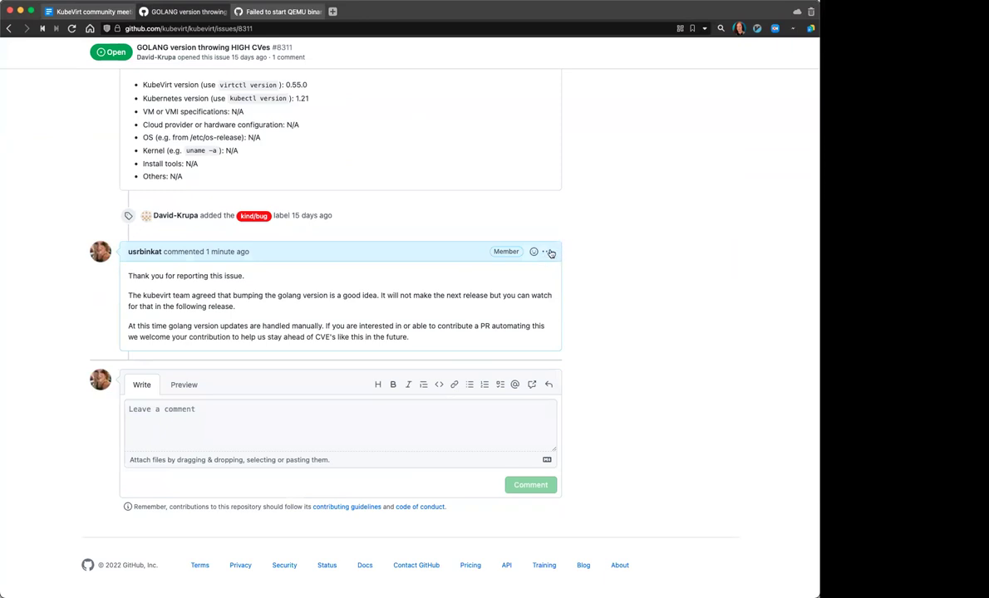
Step: Write a new comment on issue #8311 reading "For reference, this is the current manual process to update golang version"
{"action": "left_click", "coordinate": [376, 437]}
{"action": "type", "text": "Fo"}
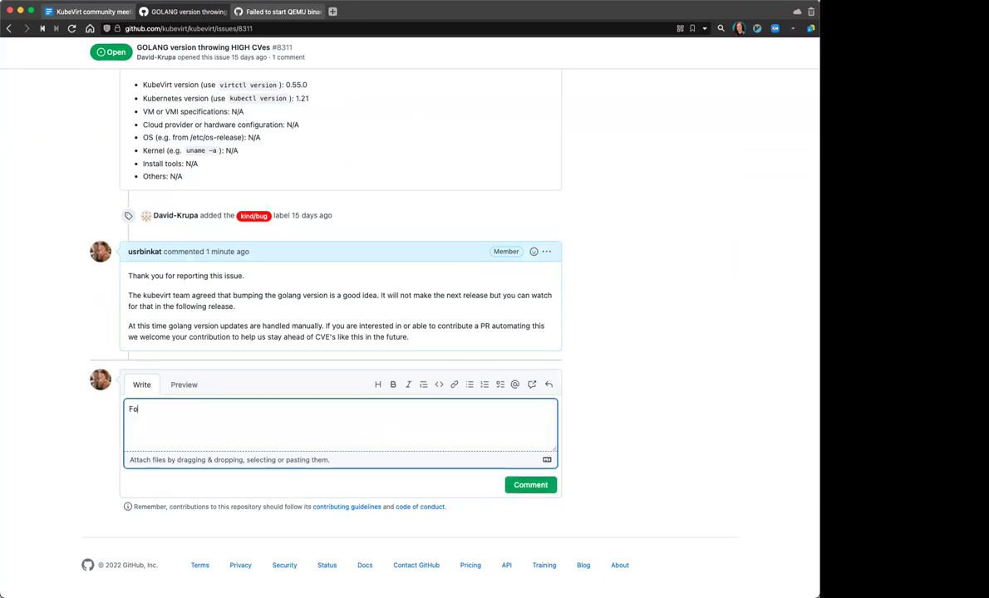
{"action": "type", "text": "r reference, this "}
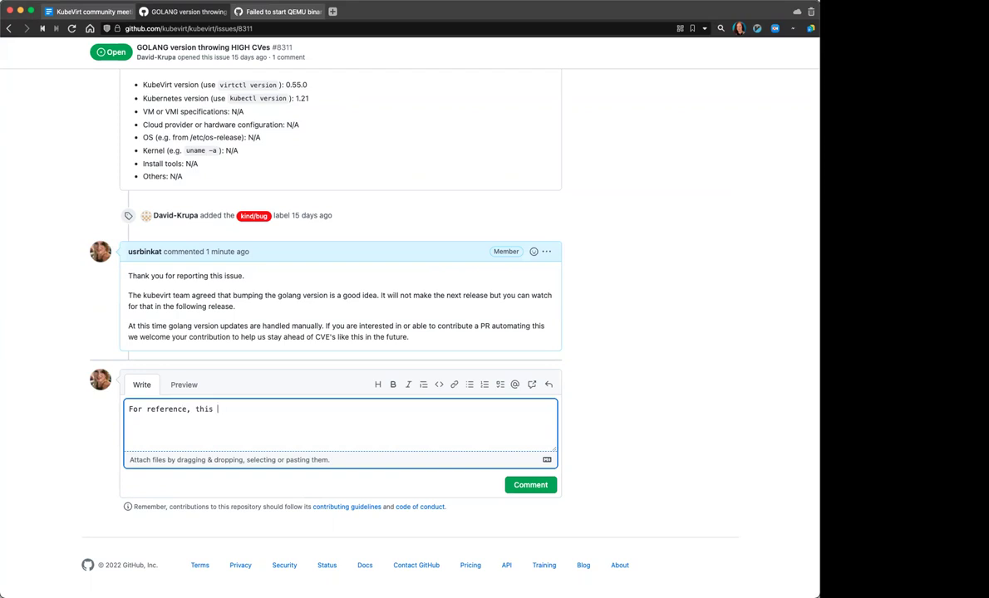
{"action": "type", "text": "is the current manual proces"}
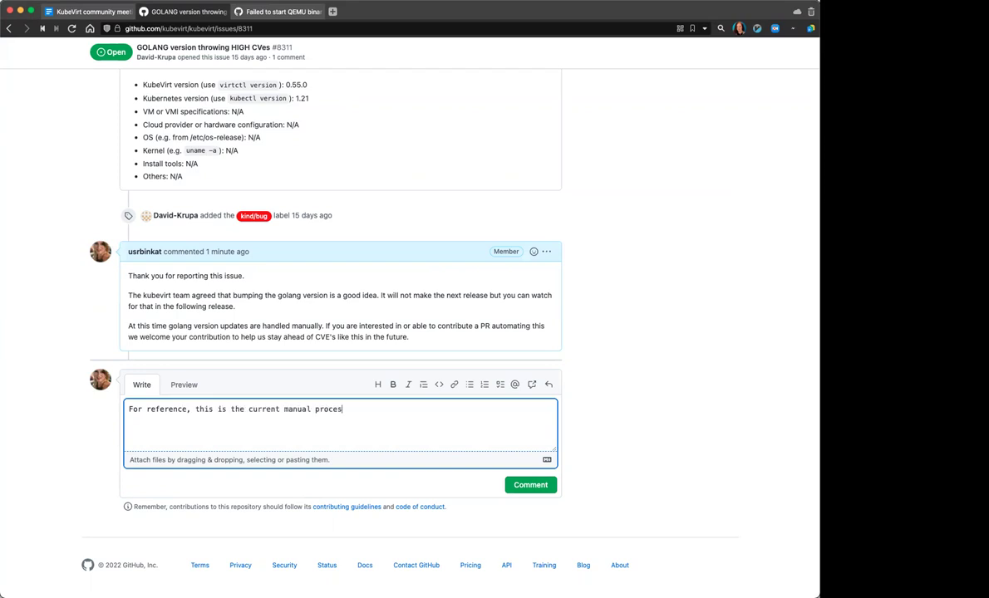
{"action": "type", "text": "s to update golang version"}
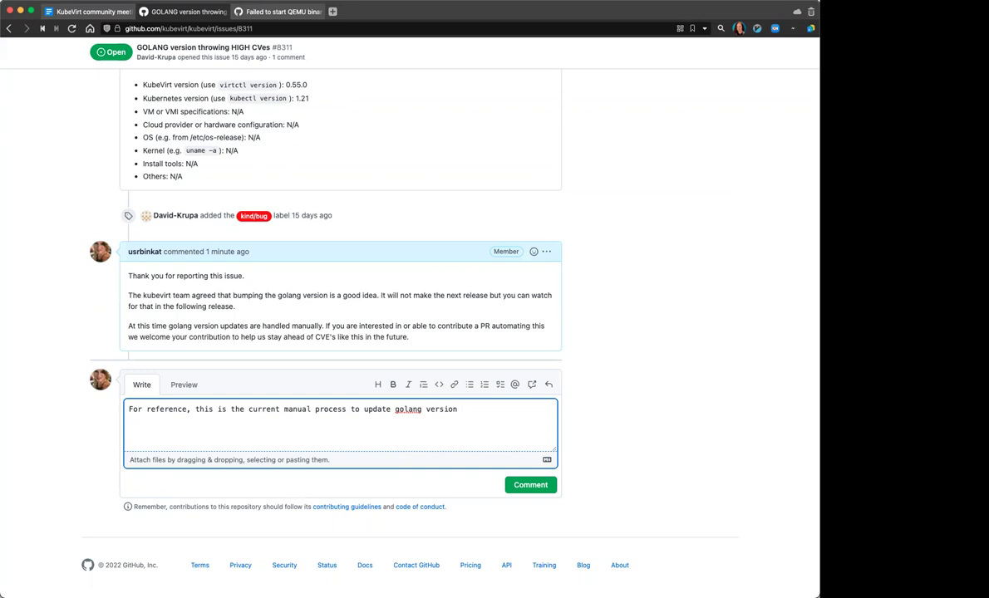
{"action": "key", "text": "super+v"}
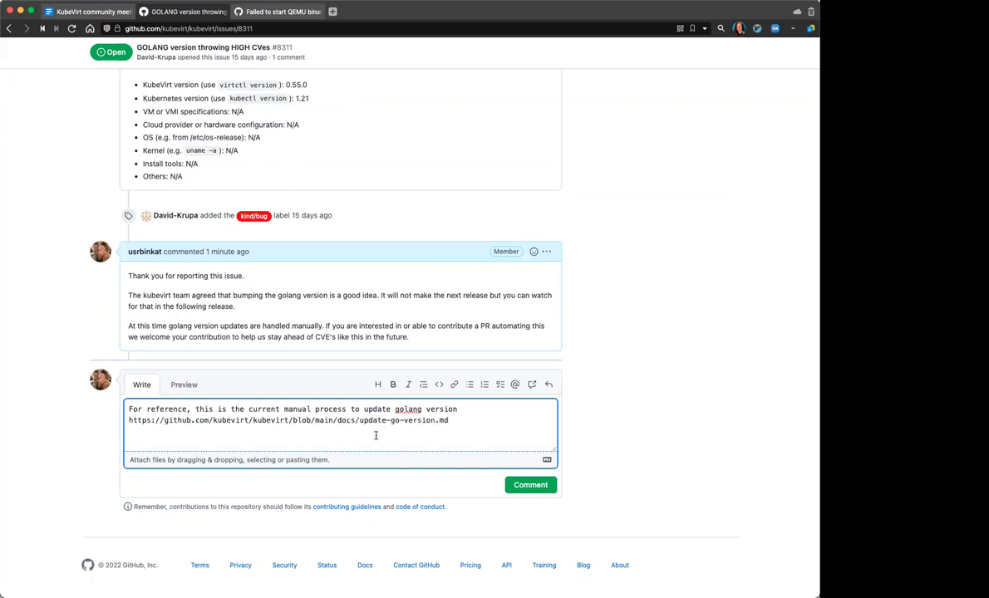
{"action": "left_click", "coordinate": [530, 484]}
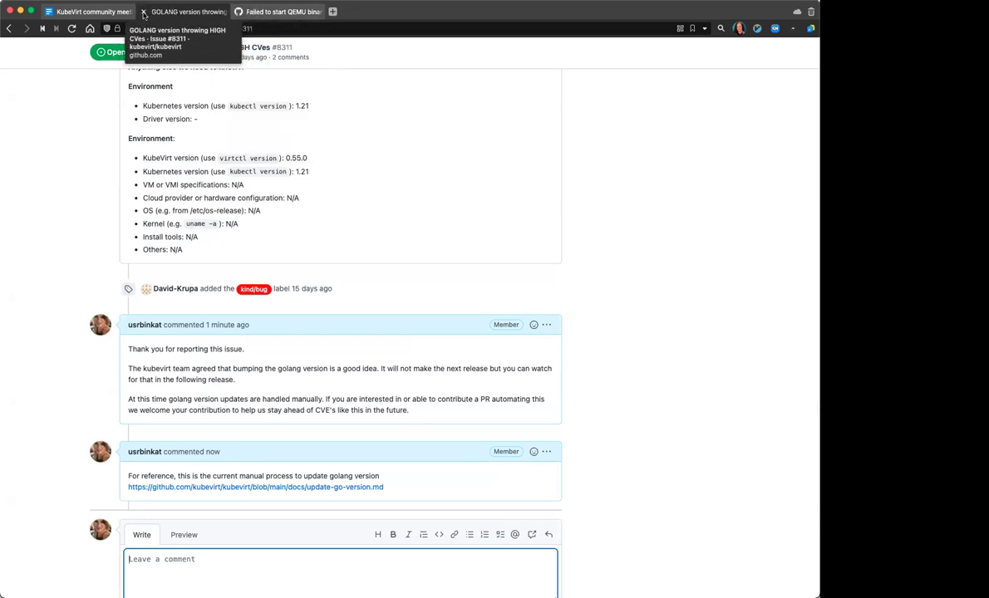
{"action": "left_click", "coordinate": [143, 14]}
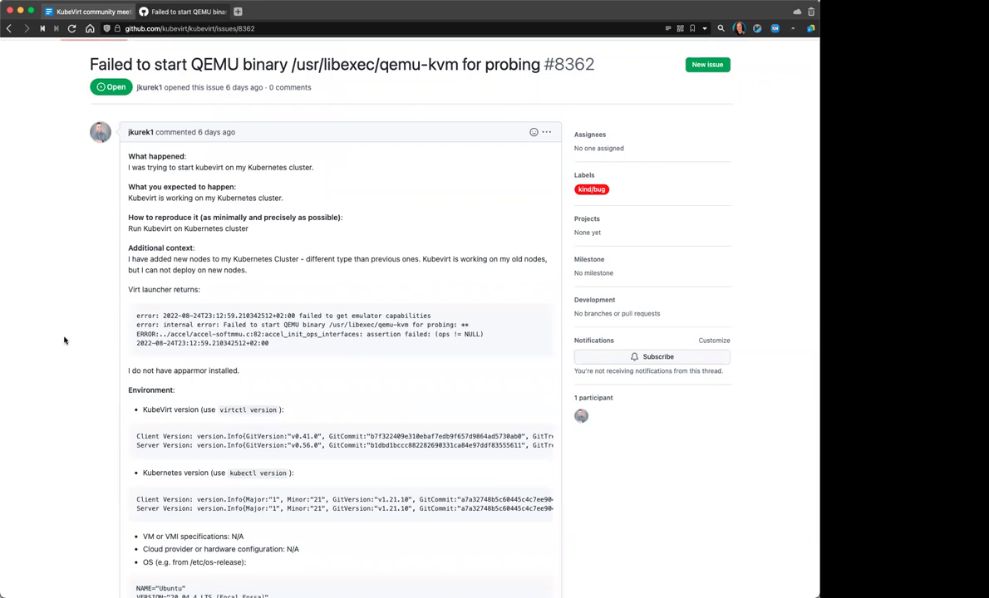
Step: Examine the Virt launcher error output and the environment details in issue #8362
{"action": "scroll", "coordinate": [60, 344], "scroll_direction": "down", "scroll_amount": 3}
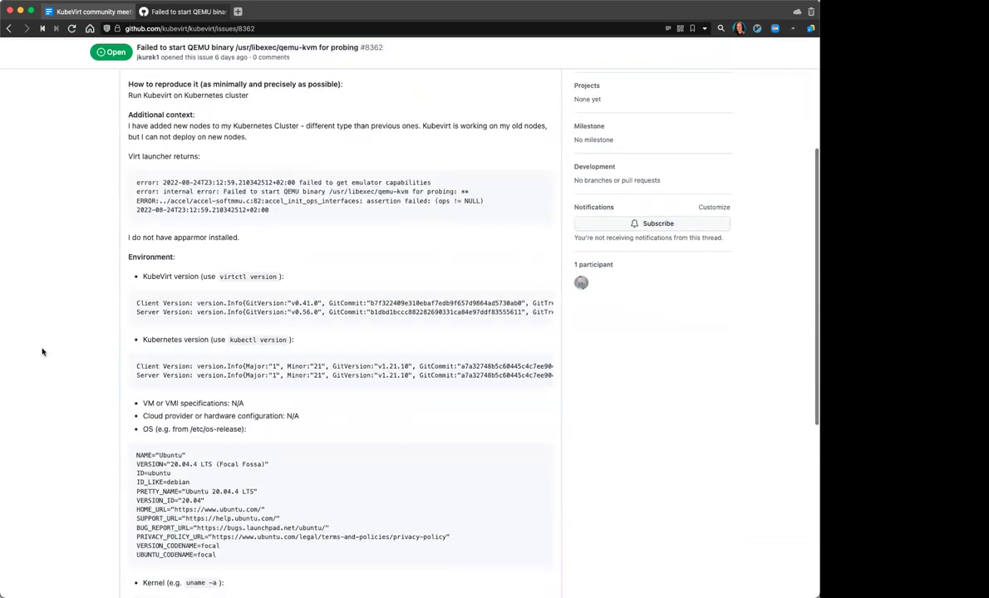
{"action": "scroll", "coordinate": [45, 316], "scroll_direction": "up", "scroll_amount": 3}
{"action": "scroll", "coordinate": [45, 337], "scroll_direction": "down", "scroll_amount": 3}
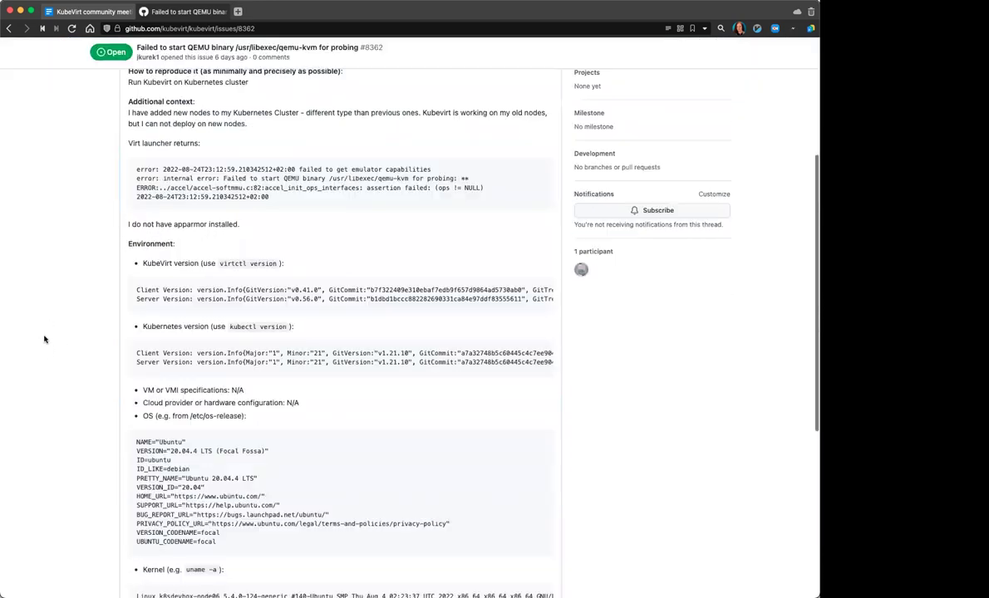
{"action": "scroll", "coordinate": [45, 339], "scroll_direction": "down", "scroll_amount": 2}
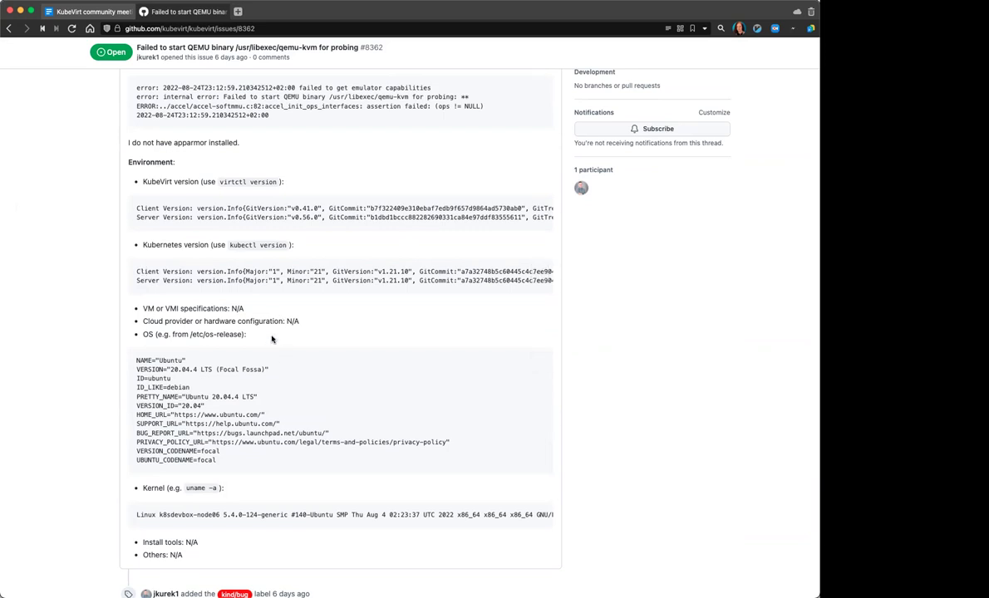
{"action": "scroll", "coordinate": [271, 339], "scroll_direction": "up", "scroll_amount": 2}
{"action": "left_click_drag", "start_coordinate": [150, 143], "coordinate": [512, 152]}
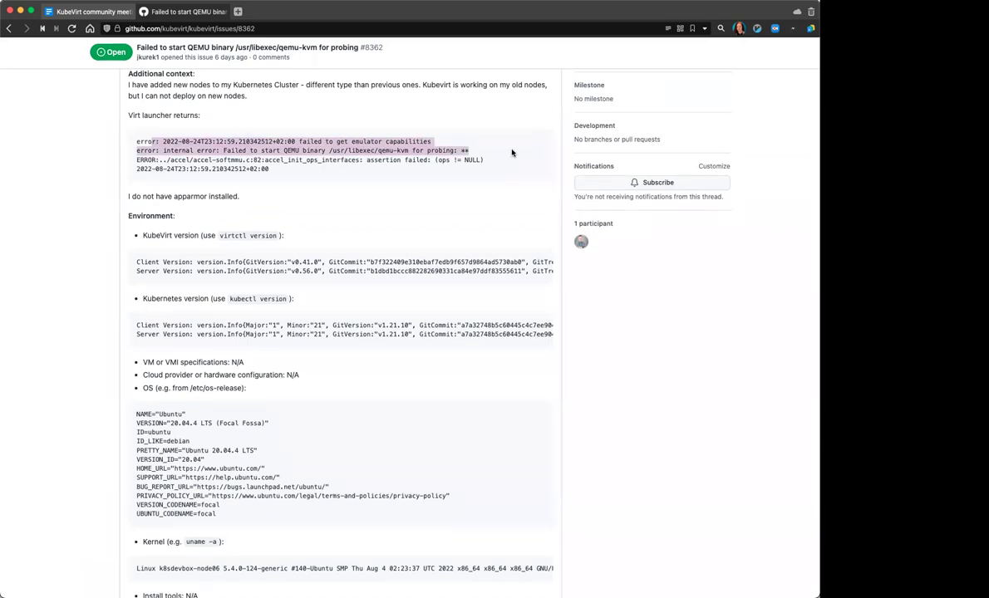
{"action": "left_click_drag", "start_coordinate": [304, 160], "coordinate": [165, 199]}
Step: Review issue #8362 through to its end and reread what happened, the reproduction steps and the additional context
{"action": "scroll", "coordinate": [73, 238], "scroll_direction": "down", "scroll_amount": 5}
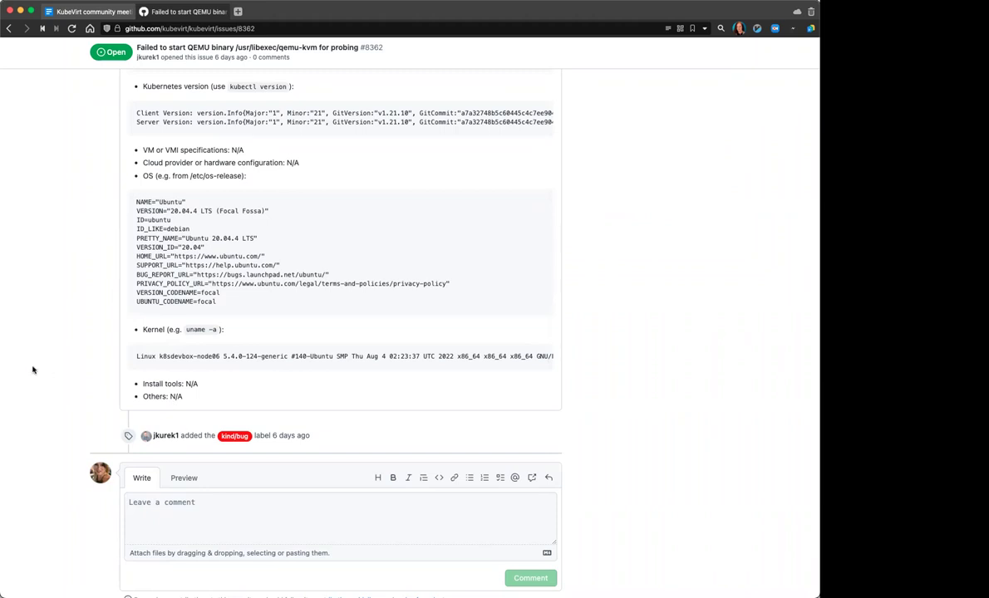
{"action": "scroll", "coordinate": [33, 370], "scroll_direction": "down", "scroll_amount": 2}
{"action": "scroll", "coordinate": [34, 370], "scroll_direction": "up", "scroll_amount": 10}
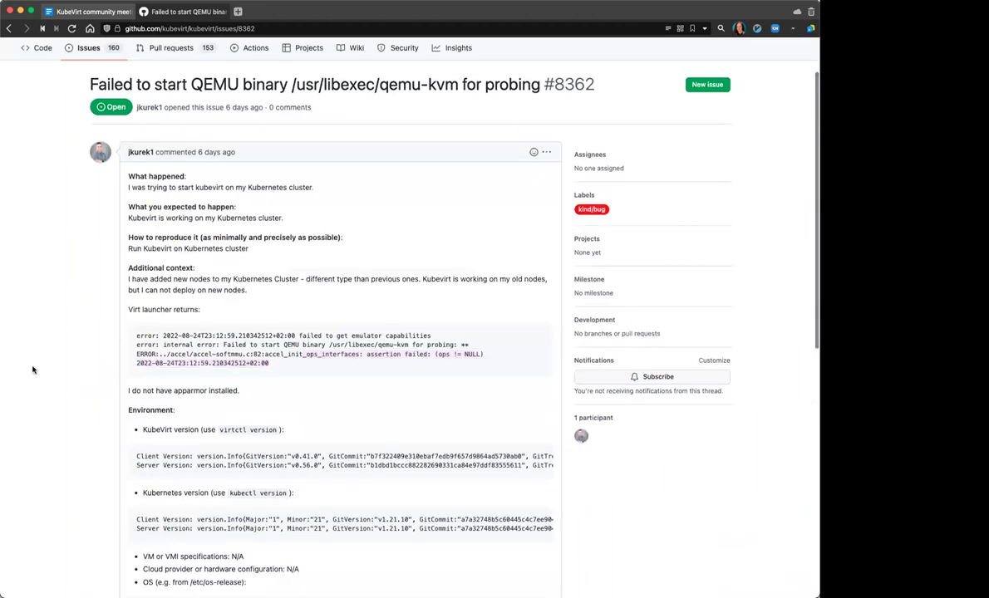
{"action": "scroll", "coordinate": [33, 370], "scroll_direction": "up", "scroll_amount": 2}
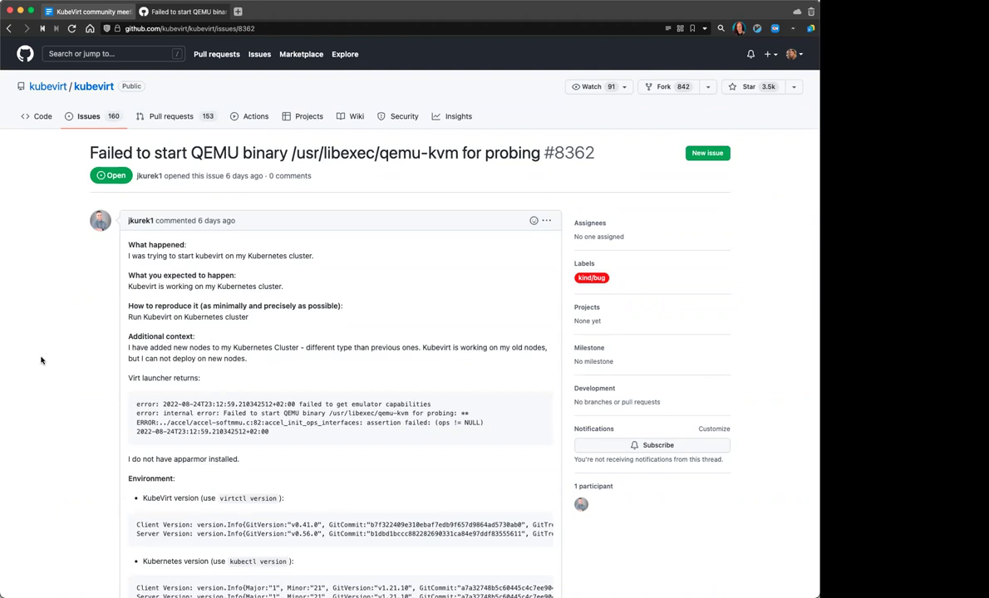
{"action": "scroll", "coordinate": [41, 360], "scroll_direction": "down", "scroll_amount": 4}
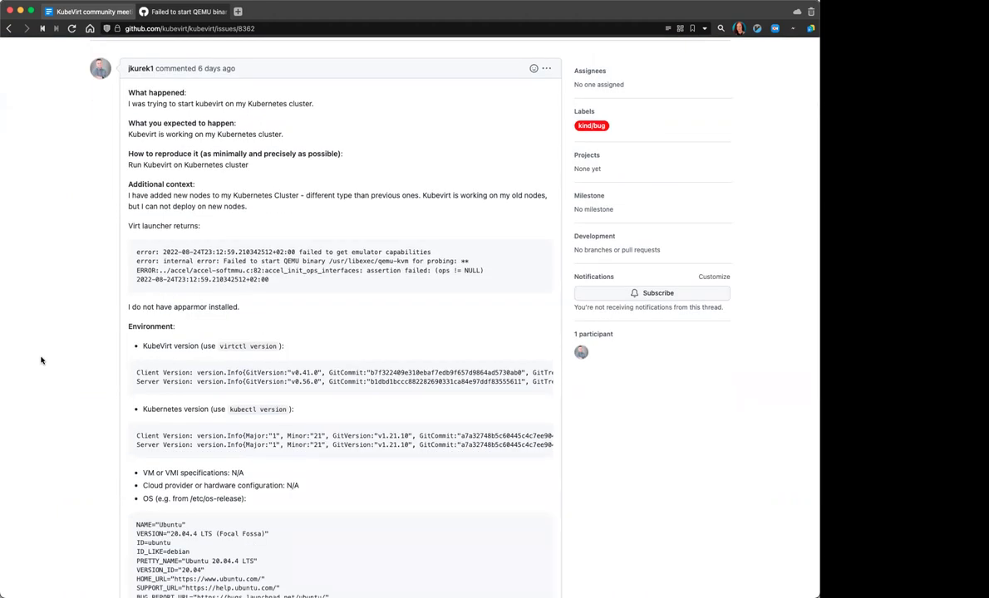
{"action": "scroll", "coordinate": [41, 360], "scroll_direction": "up", "scroll_amount": 1}
{"action": "scroll", "coordinate": [40, 359], "scroll_direction": "up", "scroll_amount": 1}
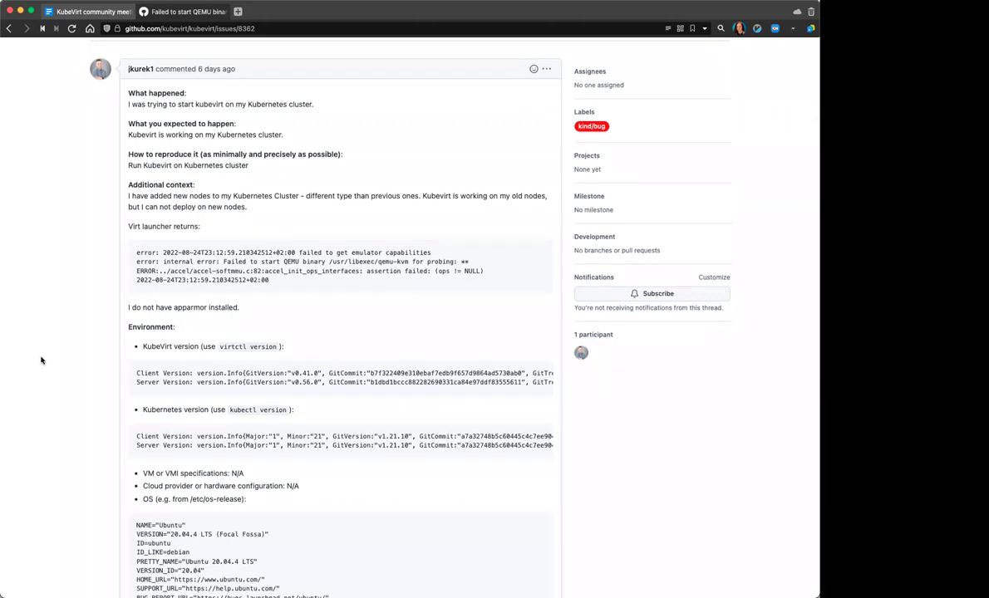
{"action": "scroll", "coordinate": [40, 360], "scroll_direction": "up", "scroll_amount": 1}
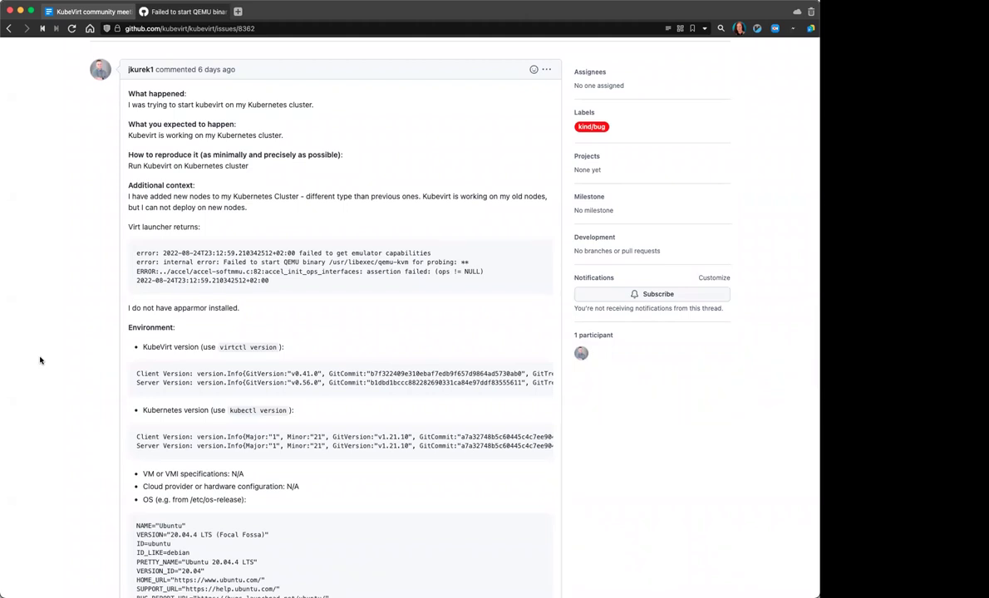
{"action": "scroll", "coordinate": [40, 360], "scroll_direction": "down", "scroll_amount": 3}
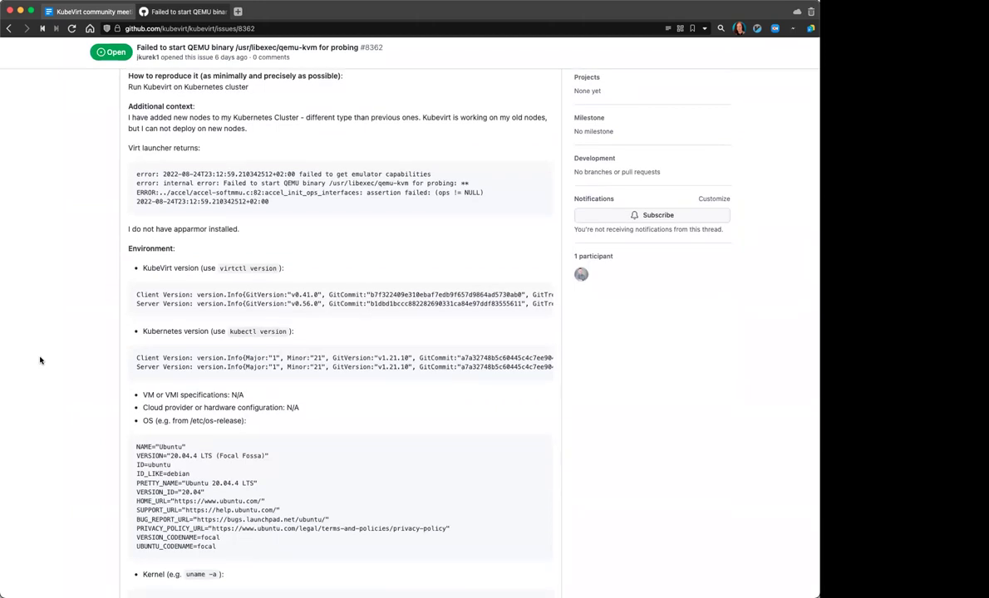
Step: Check the Kubernetes and KubeVirt server versions in the environment section of issue #8362 against its description
{"action": "scroll", "coordinate": [40, 360], "scroll_direction": "down", "scroll_amount": 4}
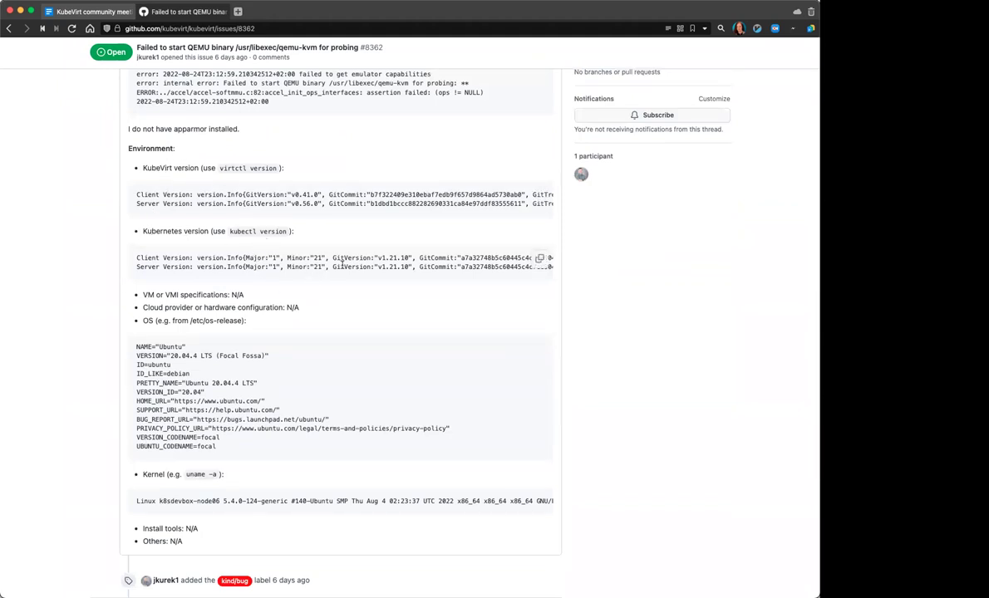
{"action": "left_click_drag", "start_coordinate": [411, 267], "coordinate": [367, 267]}
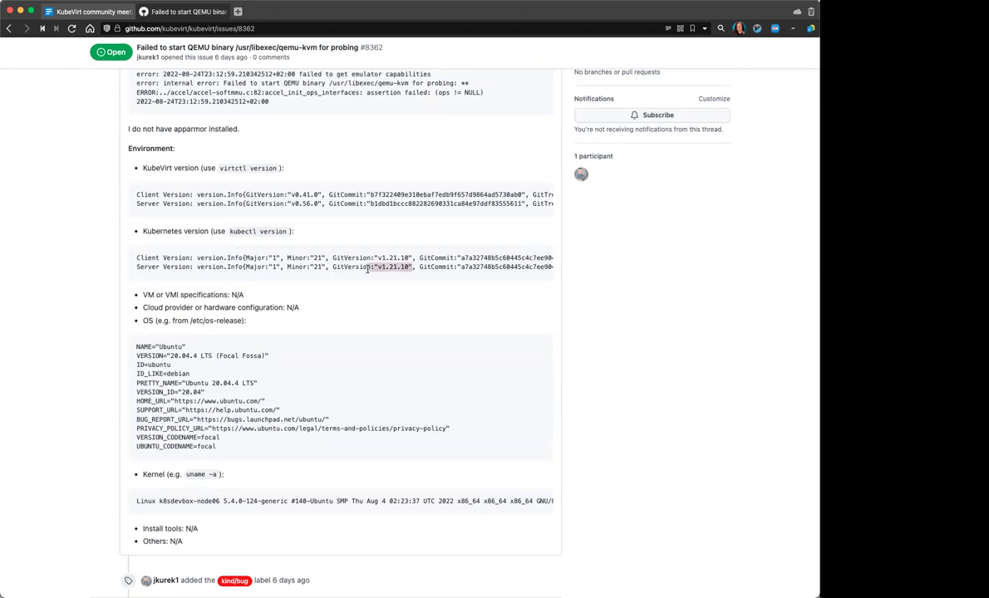
{"action": "double_click", "coordinate": [304, 204]}
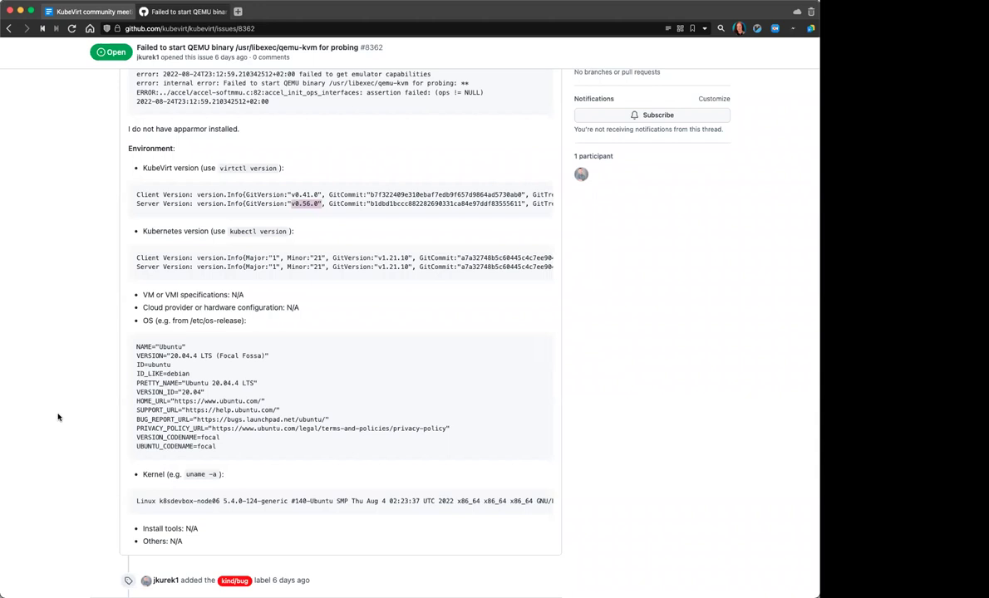
{"action": "scroll", "coordinate": [59, 418], "scroll_direction": "up", "scroll_amount": 2}
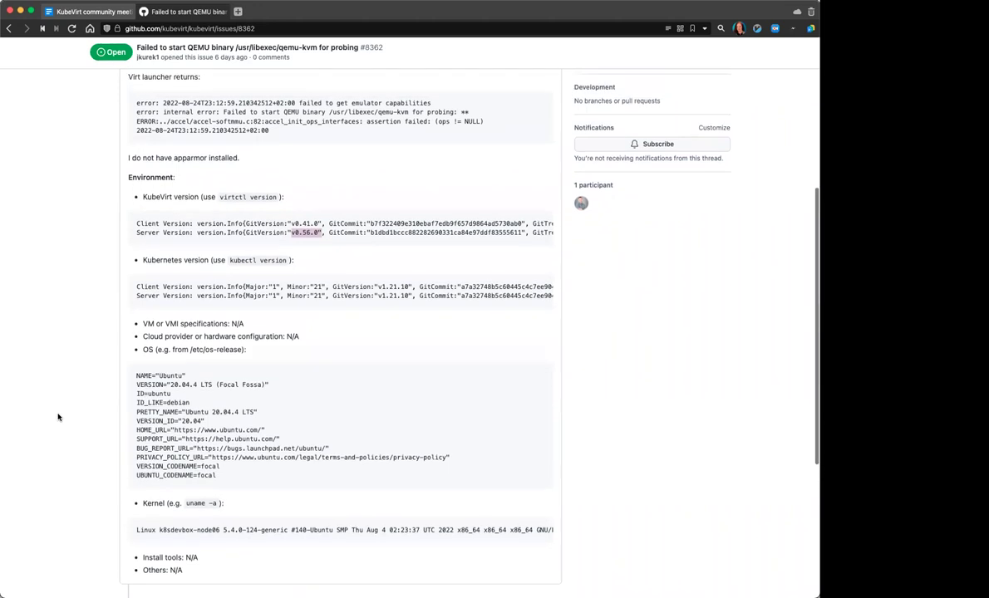
{"action": "scroll", "coordinate": [59, 417], "scroll_direction": "up", "scroll_amount": 10}
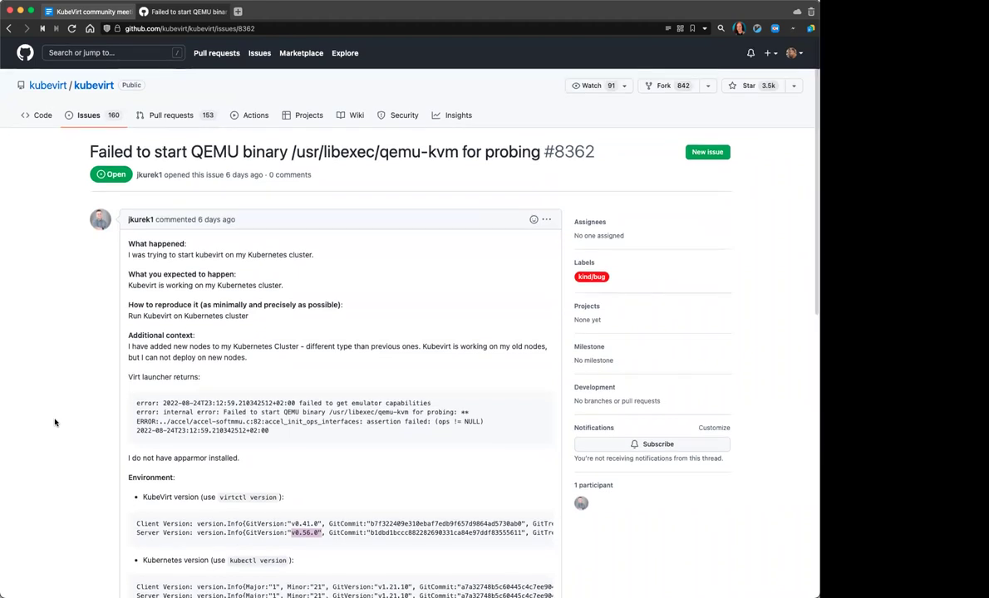
{"action": "scroll", "coordinate": [55, 423], "scroll_direction": "down", "scroll_amount": 3}
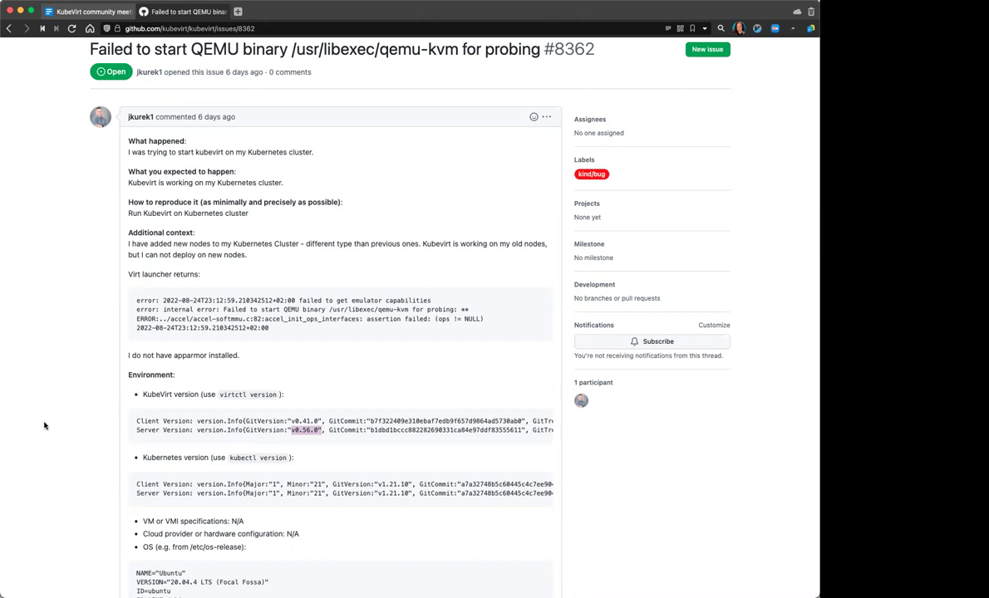
Step: Review the operating system and kernel details in issue #8362 and highlight its four-line Virt launcher error output
{"action": "scroll", "coordinate": [45, 425], "scroll_direction": "down", "scroll_amount": 8}
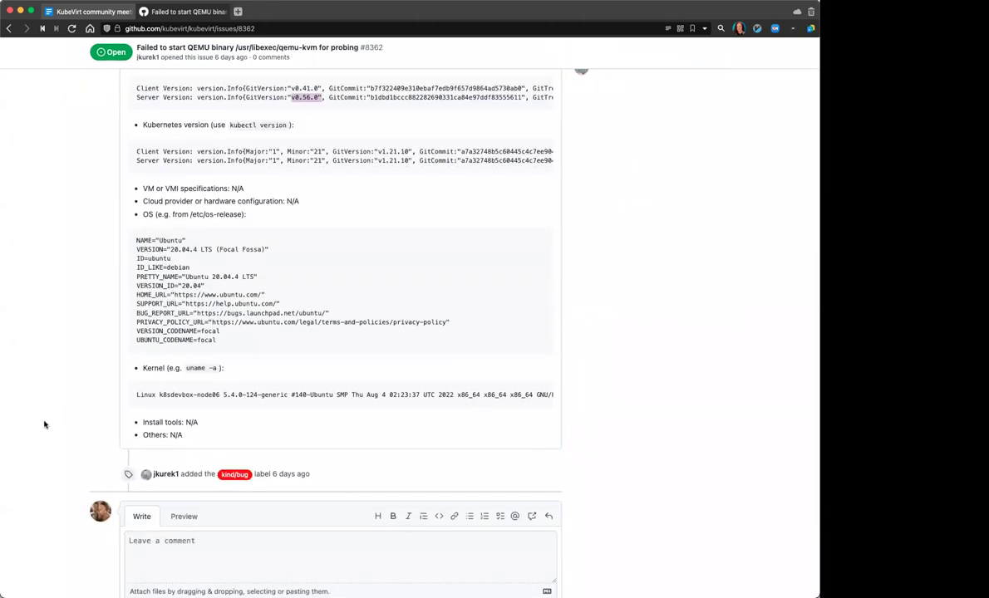
{"action": "scroll", "coordinate": [43, 424], "scroll_direction": "down", "scroll_amount": 2}
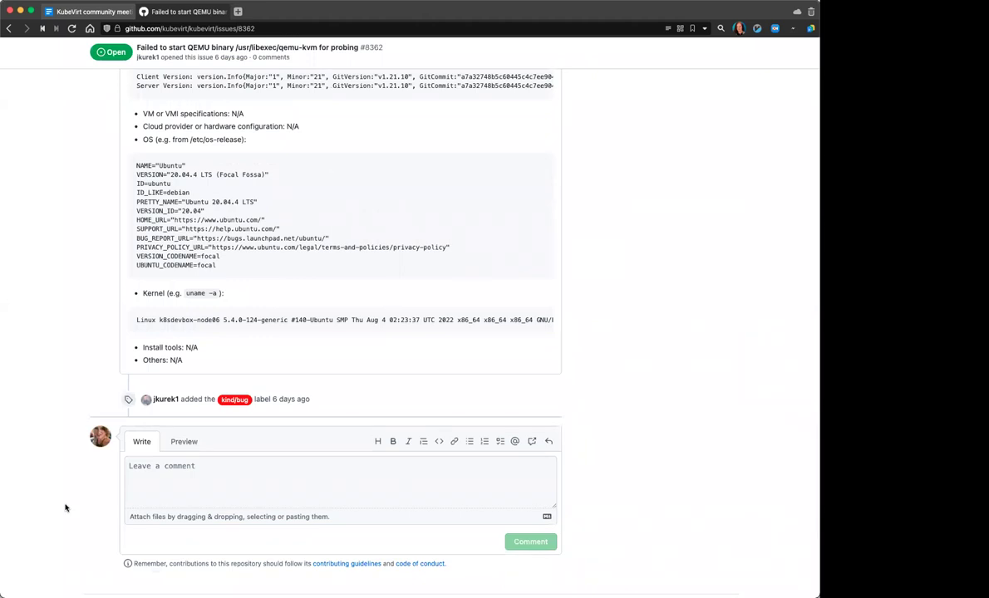
{"action": "scroll", "coordinate": [66, 508], "scroll_direction": "up", "scroll_amount": 3}
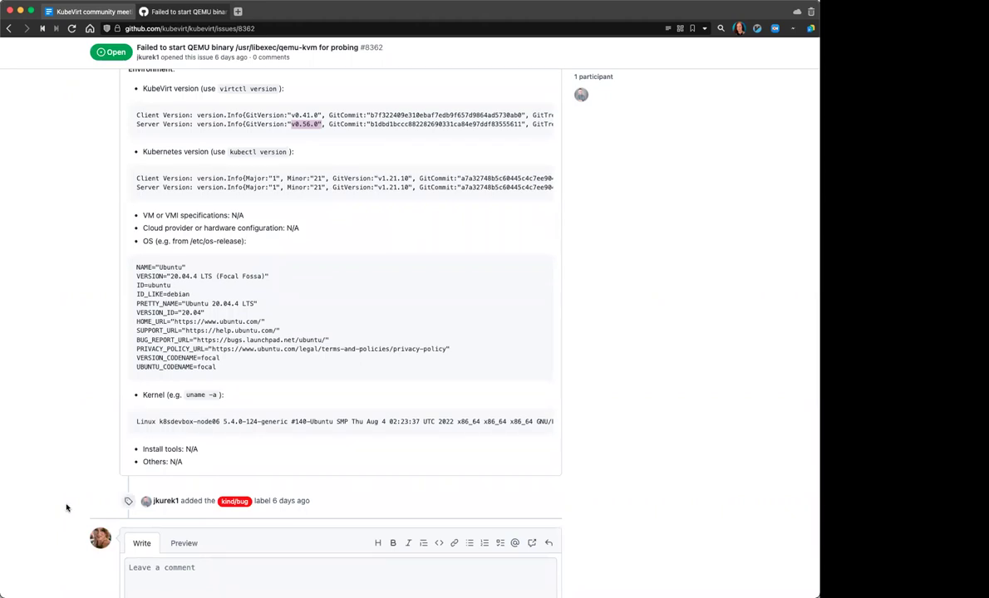
{"action": "scroll", "coordinate": [66, 508], "scroll_direction": "up", "scroll_amount": 9}
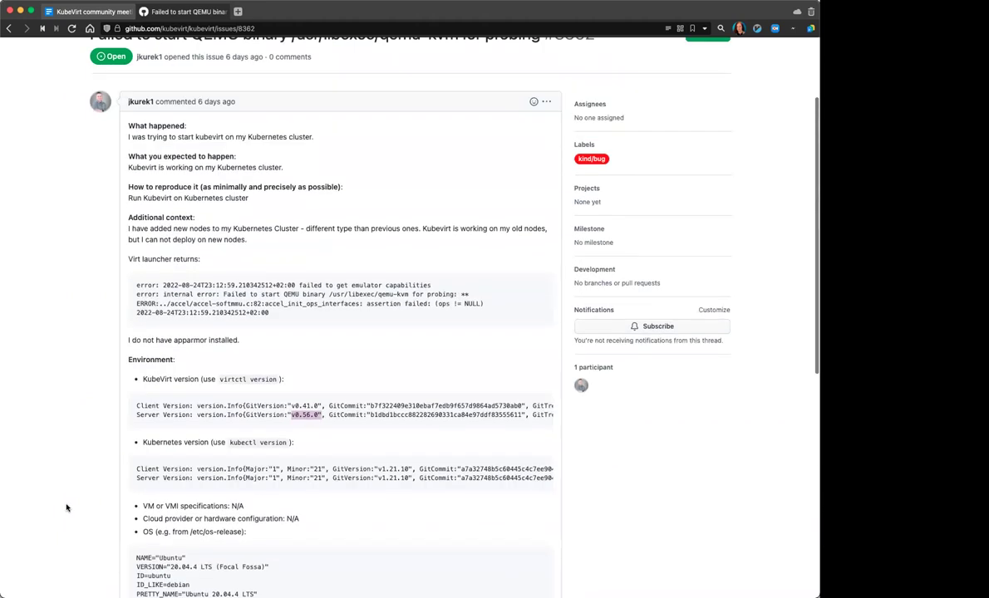
{"action": "left_click_drag", "start_coordinate": [315, 310], "coordinate": [120, 290]}
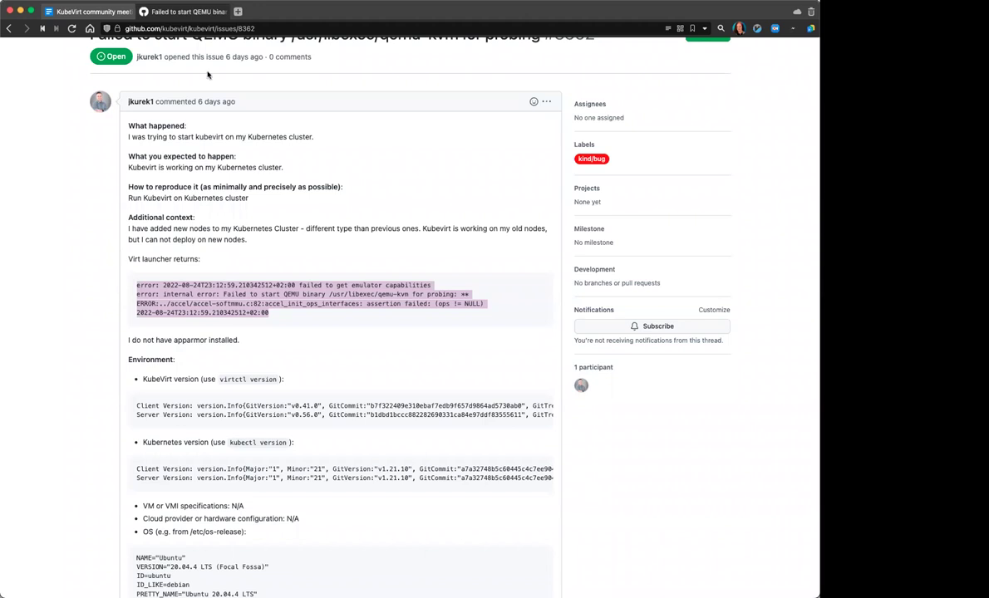
{"action": "middle_click", "coordinate": [178, 13]}
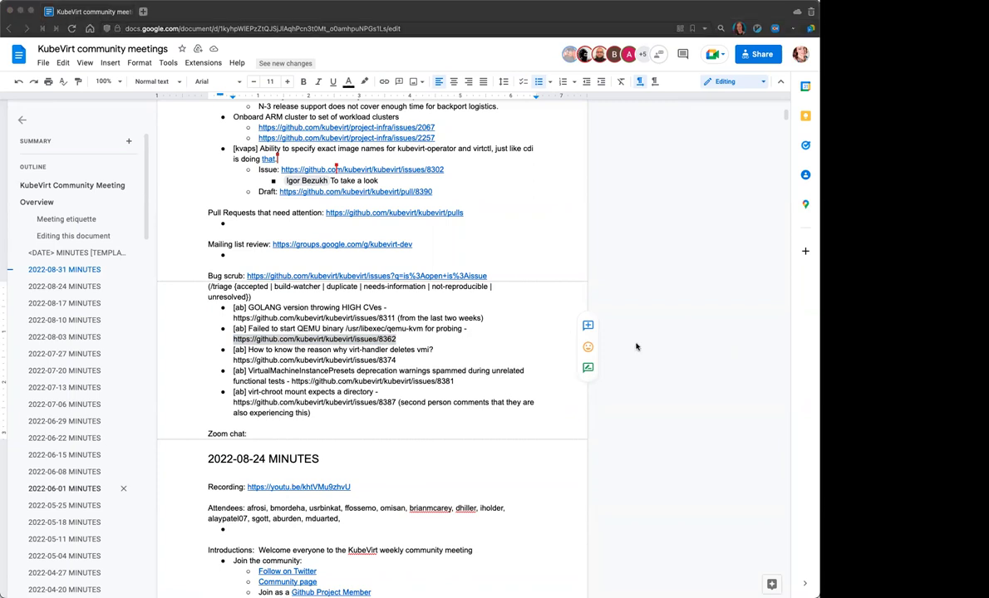
{"action": "left_click", "coordinate": [450, 337]}
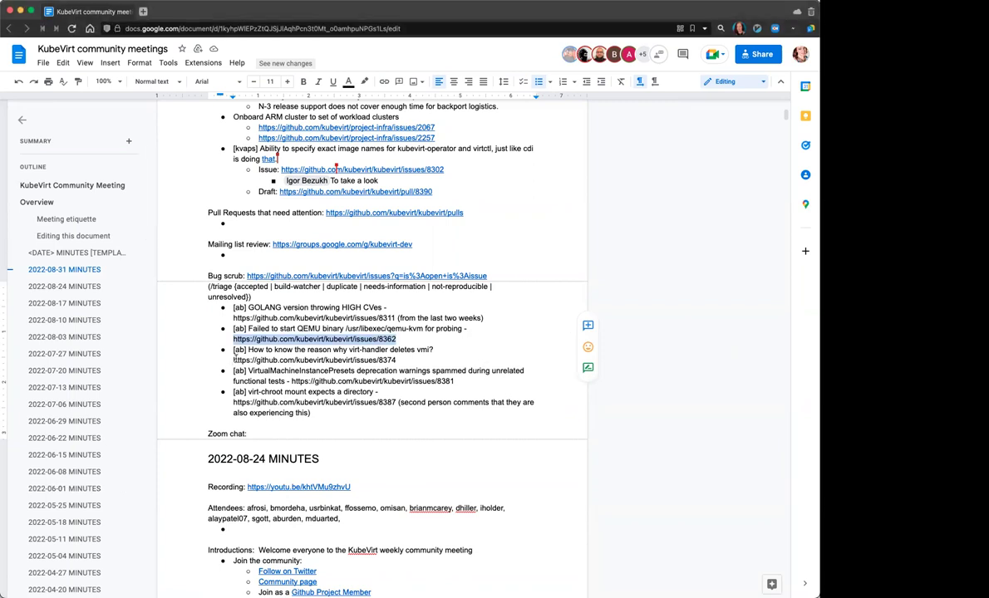
{"action": "left_click_drag", "start_coordinate": [235, 360], "coordinate": [397, 360]}
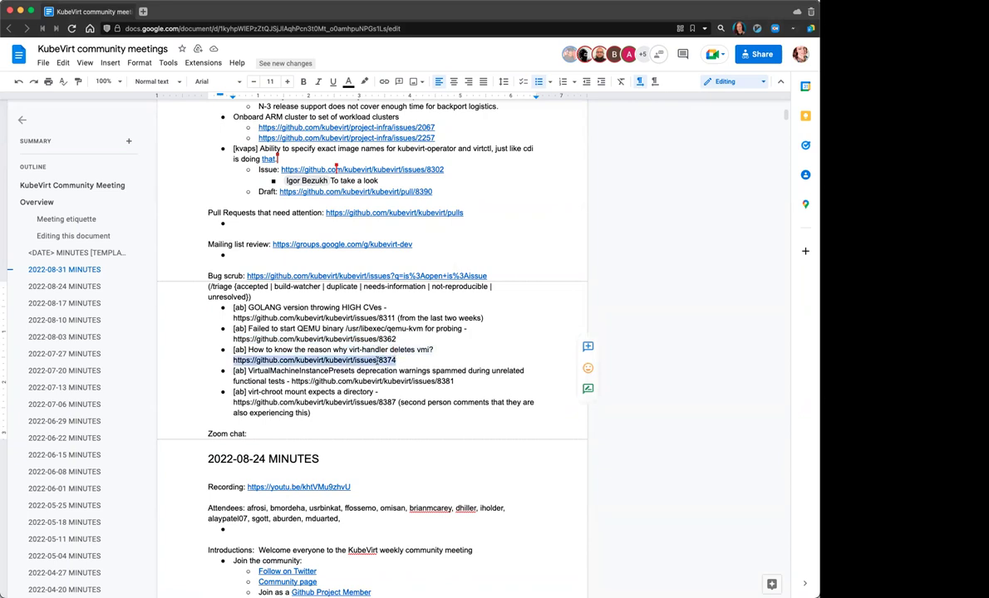
{"action": "right_click", "coordinate": [379, 359]}
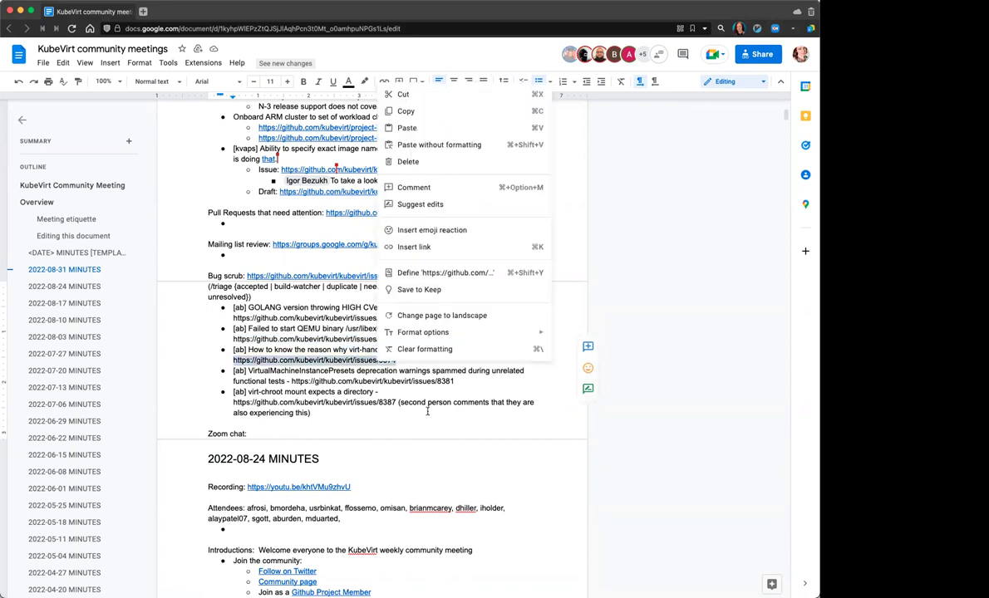
{"action": "left_click", "coordinate": [429, 113]}
{"action": "left_click", "coordinate": [143, 12]}
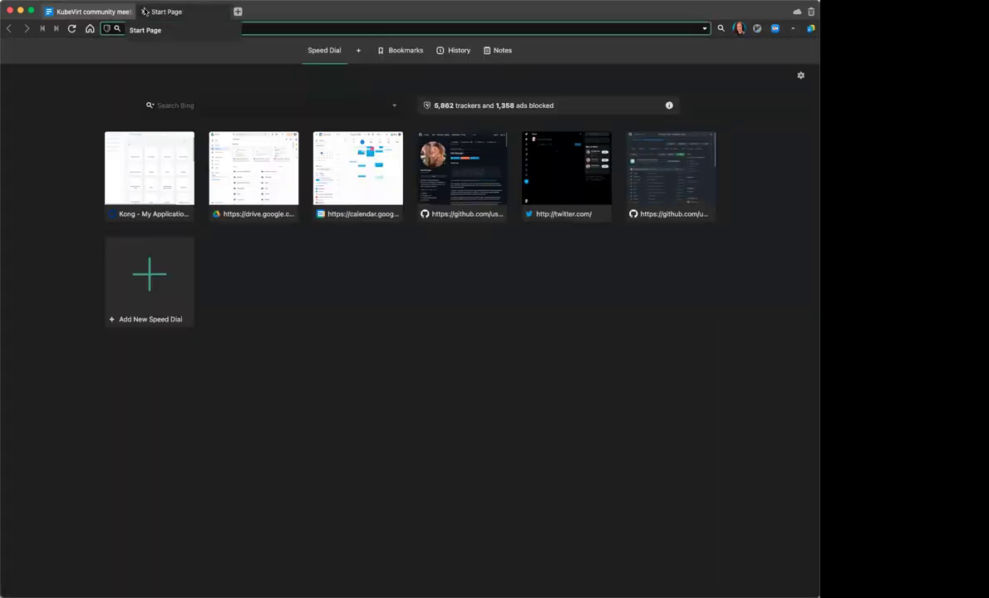
{"action": "key", "text": "super+v"}
{"action": "key", "text": "Return"}
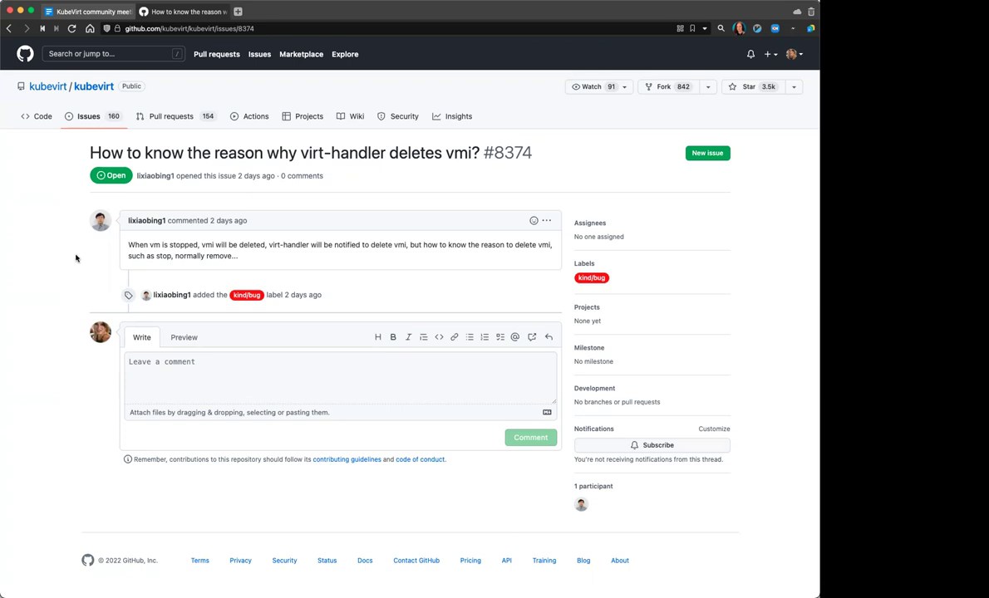
Step: Start a comment on issue #8374 with the sentence "VMI only exists while VM is in a running state."
{"action": "left_click", "coordinate": [259, 385]}
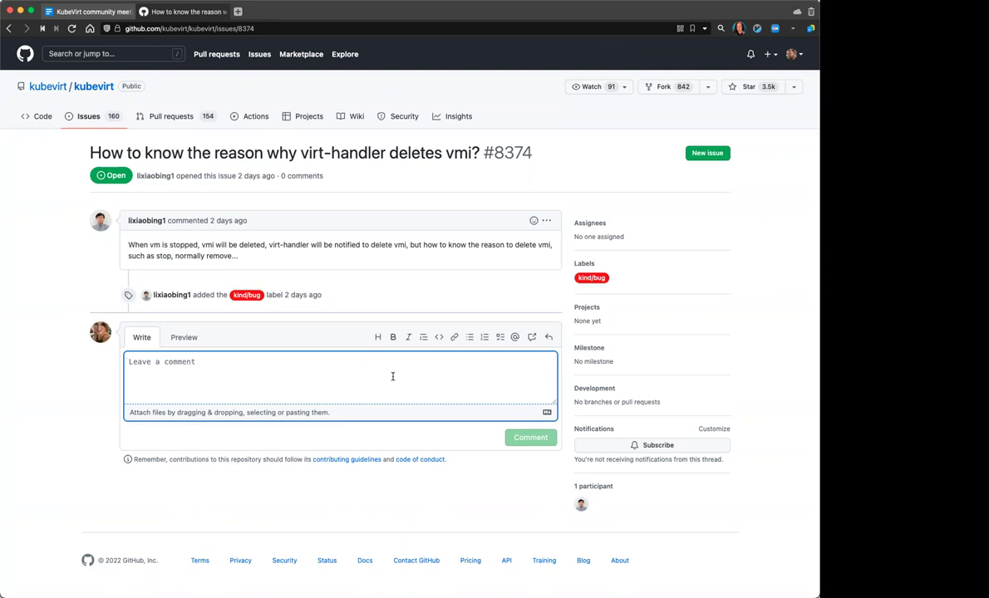
{"action": "type", "text": "I'v"}
{"action": "key", "text": "BackSpace"}
{"action": "key", "text": "BackSpace"}
{"action": "key", "text": "BackSpace"}
{"action": "type", "text": "VMI"}
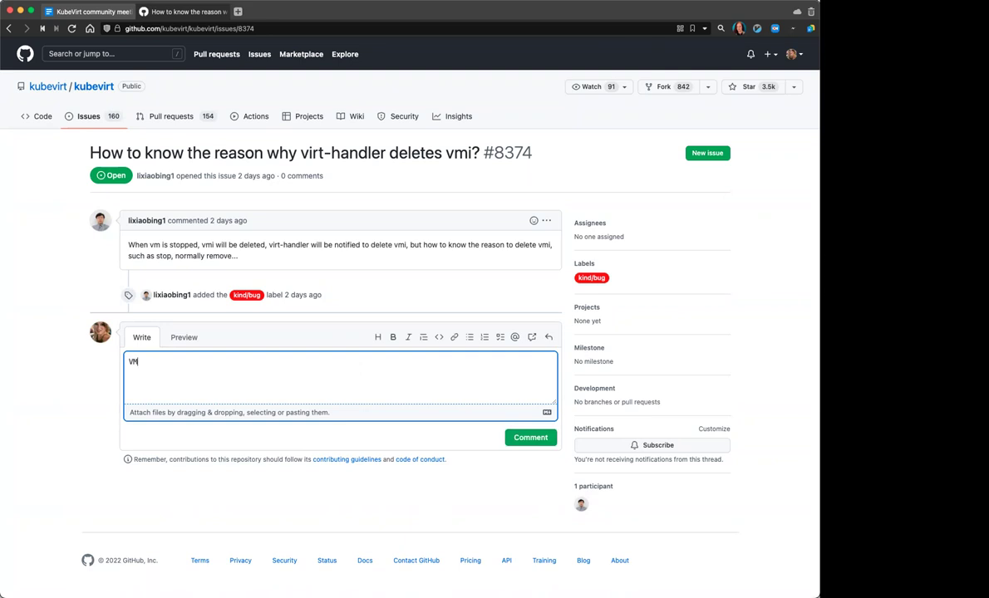
{"action": "type", "text": " only run ss when"}
{"action": "key", "text": "BackSpace"}
{"action": "key", "text": "BackSpace"}
{"action": "key", "text": "BackSpace"}
{"action": "key", "text": "BackSpace"}
{"action": "key", "text": "BackSpace"}
{"action": "key", "text": "BackSpace"}
{"action": "key", "text": "BackSpace"}
{"action": "key", "text": "BackSpace"}
{"action": "key", "text": "BackSpace"}
{"action": "type", "text": "exists while VM is in a running"}
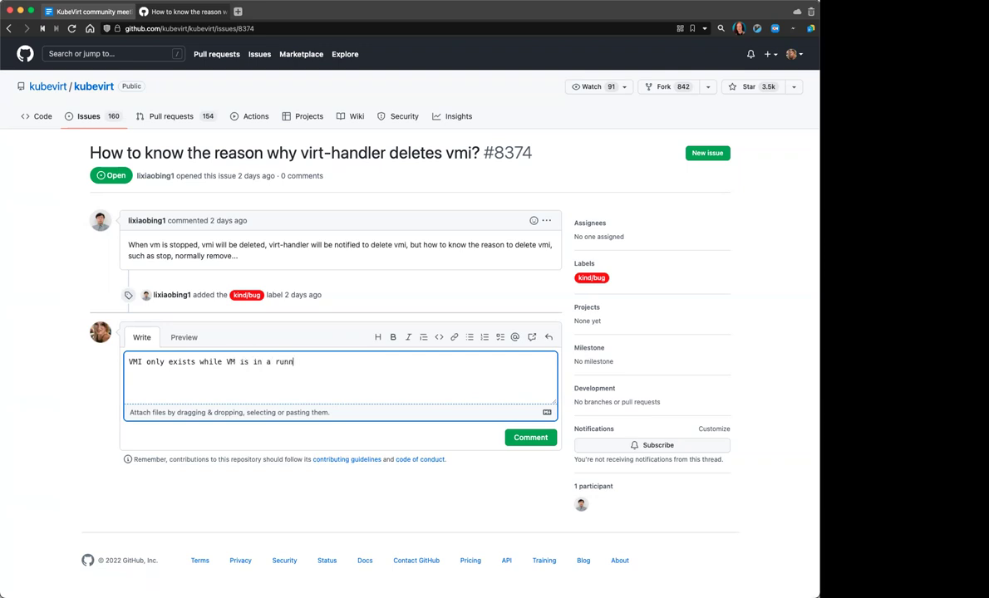
{"action": "key", "text": "BackSpace"}
{"action": "key", "text": "BackSpace"}
{"action": "key", "text": "BackSpace"}
{"action": "key", "text": "BackSpace"}
{"action": "key", "text": "BackSpace"}
{"action": "key", "text": "BackSpace"}
{"action": "key", "text": "BackSpace"}
{"action": "key", "text": "BackSpace"}
{"action": "key", "text": "BackSpace"}
{"action": "key", "text": "BackSpace"}
{"action": "key", "text": "BackSpace"}
{"action": "key", "text": "BackSpace"}
{"action": "key", "text": "BackSpace"}
{"action": "key", "text": "BackSpace"}
{"action": "key", "text": "BackSpace"}
{"action": "type", "text": "is in a running state. I"}
{"action": "key", "text": "BackSpace"}
Step: Continue the comment with "when halting a VM the virt-launcher pod does not need to be running and so it will exit."
{"action": "type", "text": "Stop"}
{"action": "key", "text": "BackSpace"}
{"action": "key", "text": "BackSpace"}
{"action": "key", "text": "BackSpace"}
{"action": "key", "text": "BackSpace"}
{"action": "key", "text": "BackSpace"}
{"action": "type", "text": "when halting a VM the vm"}
{"action": "key", "text": "BackSpace"}
{"action": "type", "text": "irt-launcher pod"}
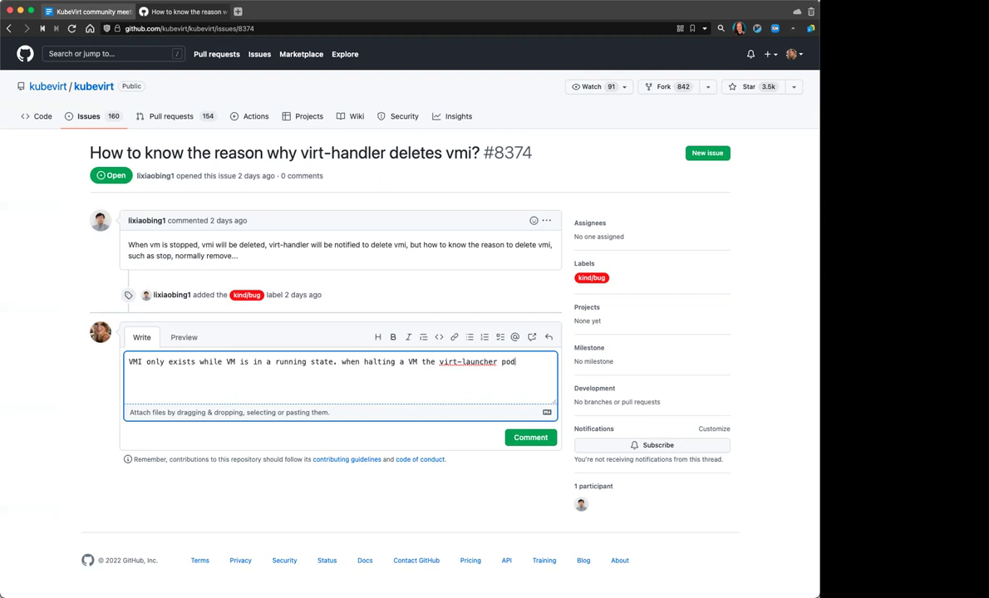
{"action": "type", "text": " is not"}
{"action": "key", "text": "BackSpace"}
{"action": "key", "text": "BackSpace"}
{"action": "key", "text": "BackSpace"}
{"action": "key", "text": "BackSpace"}
{"action": "key", "text": "BackSpace"}
{"action": "key", "text": "BackSpace"}
{"action": "key", "text": "BackSpace"}
{"action": "type", "text": "does not need to be running"}
{"action": "type", "text": "o "}
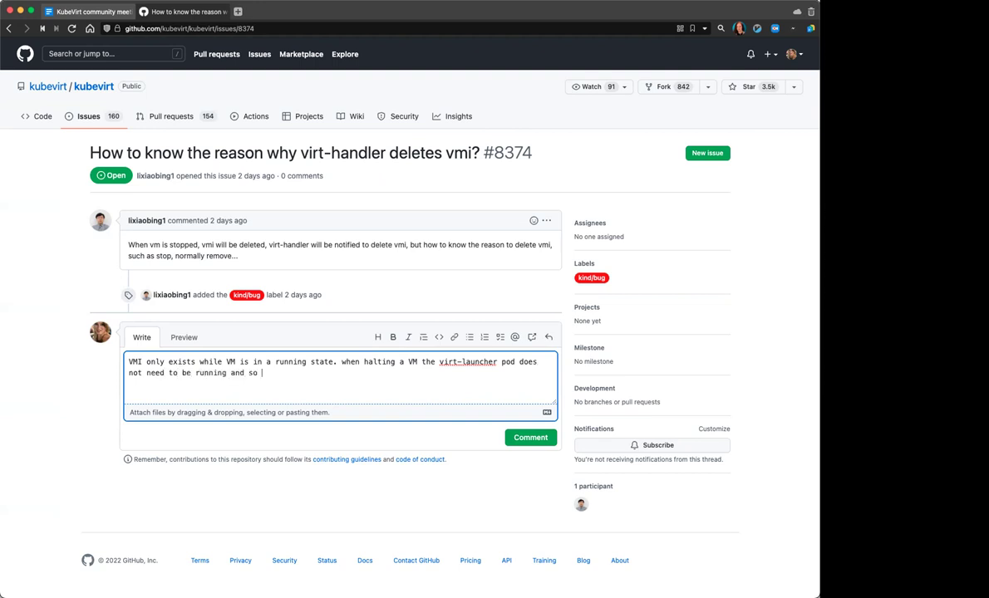
{"action": "type", "text": "it will exit."}
Step: Add the sentence "The VMI will be created and scheduled again once the VM state is changed back to running." to the comment
{"action": "type", "text": " To"}
{"action": "type", "text": "he"}
{"action": "key", "text": "BackSpace"}
{"action": "key", "text": "BackSpace"}
{"action": "type", "text": "e VMI will be crea"}
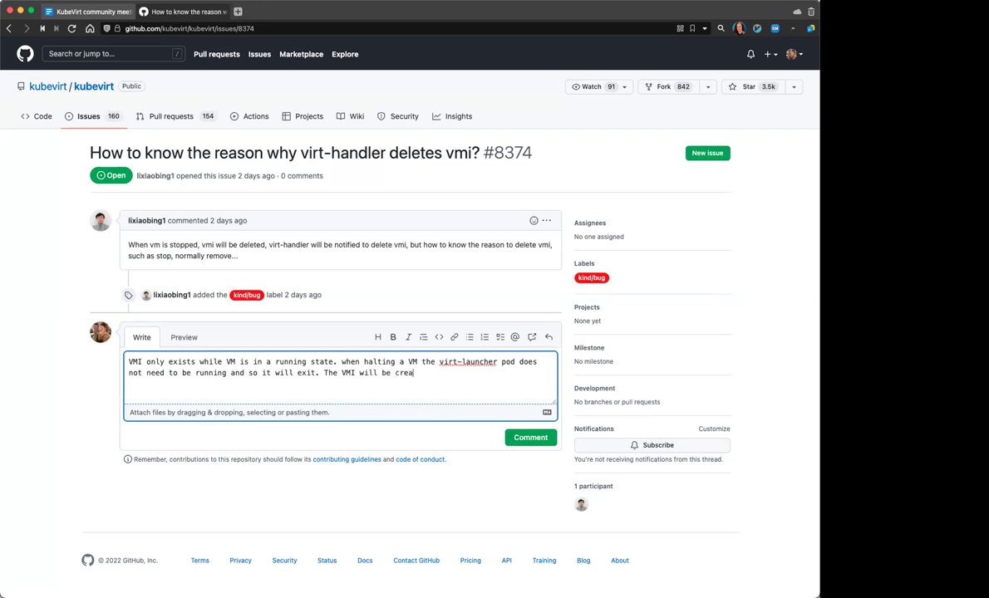
{"action": "type", "text": "ted and scheduled again once the VM state is changed back to running."}
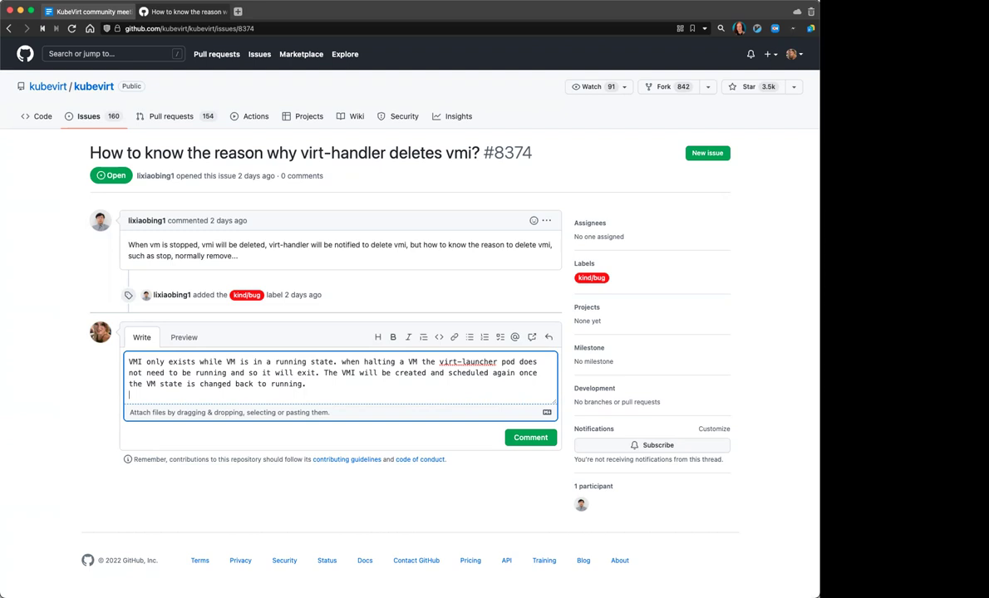
Step: Add "This is normal and designed behavior." as a separate closing paragraph and post the comment on issue #8374
{"action": "key", "text": "Return"}
{"action": "type", "text": "This is normal and de"}
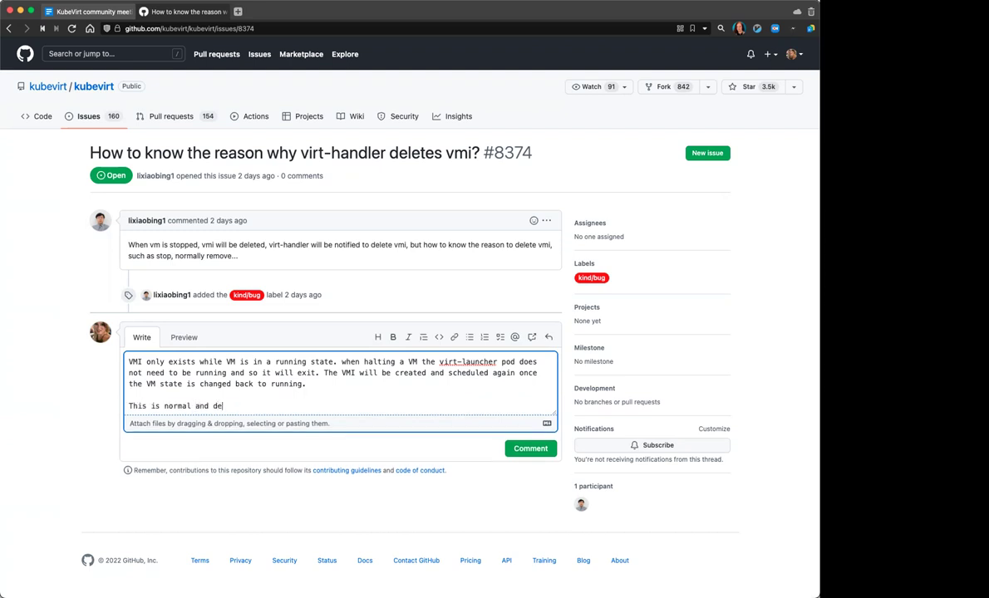
{"action": "type", "text": "signed behavior."}
{"action": "left_click", "coordinate": [531, 449]}
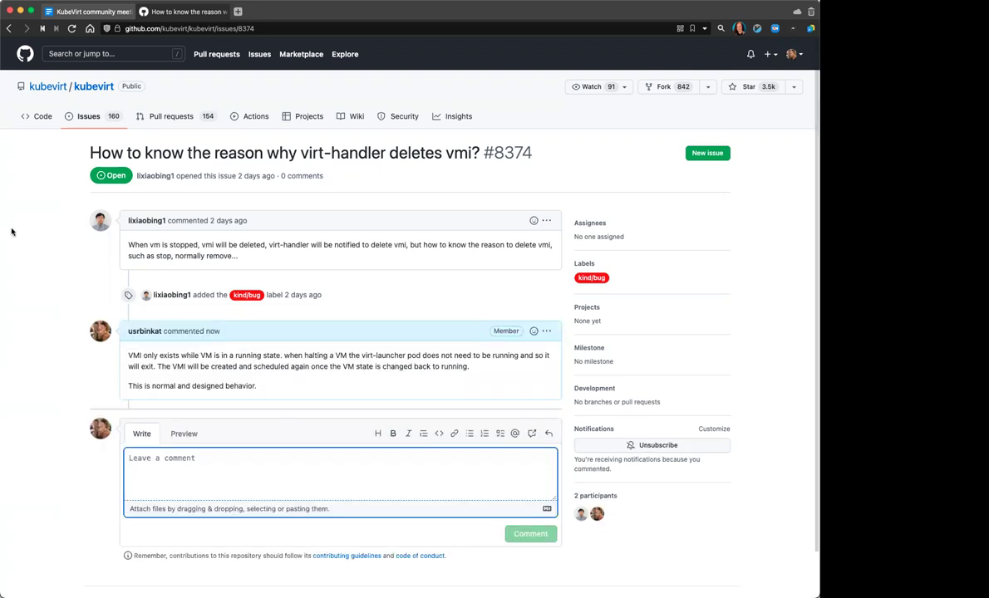
{"action": "left_click", "coordinate": [145, 13]}
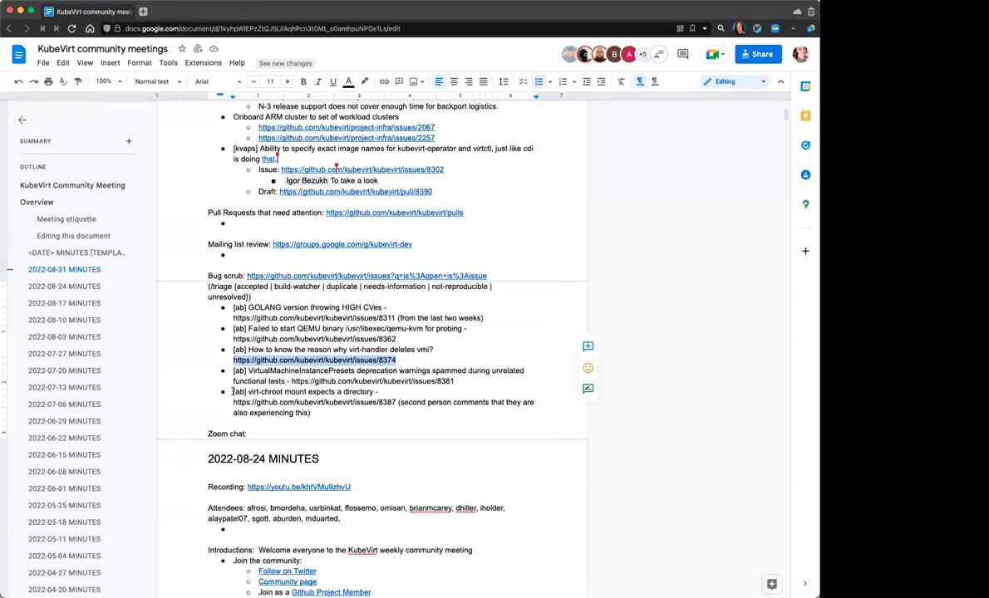
{"action": "left_click_drag", "start_coordinate": [292, 381], "coordinate": [452, 381]}
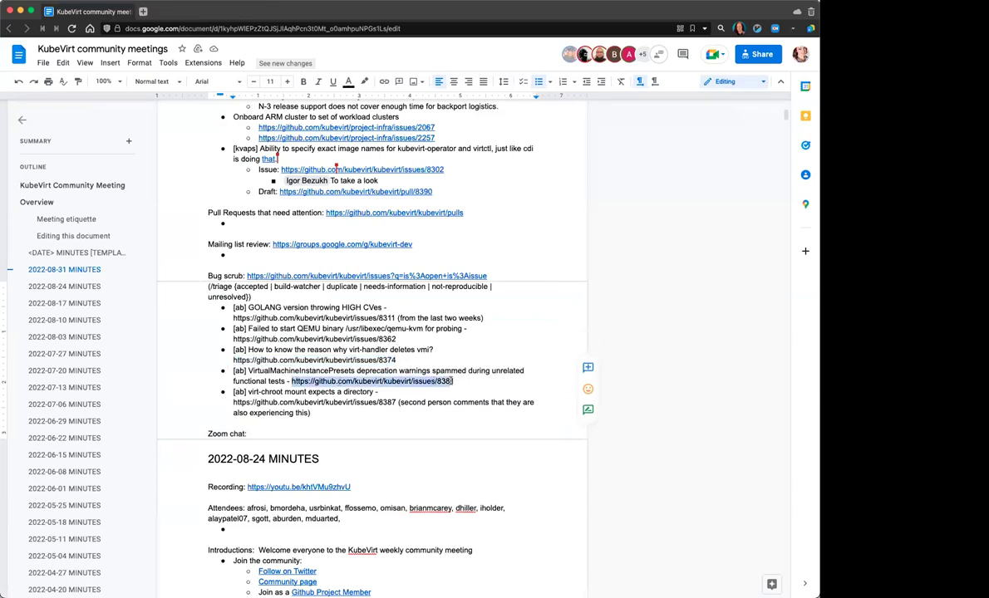
{"action": "left_click", "coordinate": [384, 82]}
{"action": "left_click", "coordinate": [363, 399]}
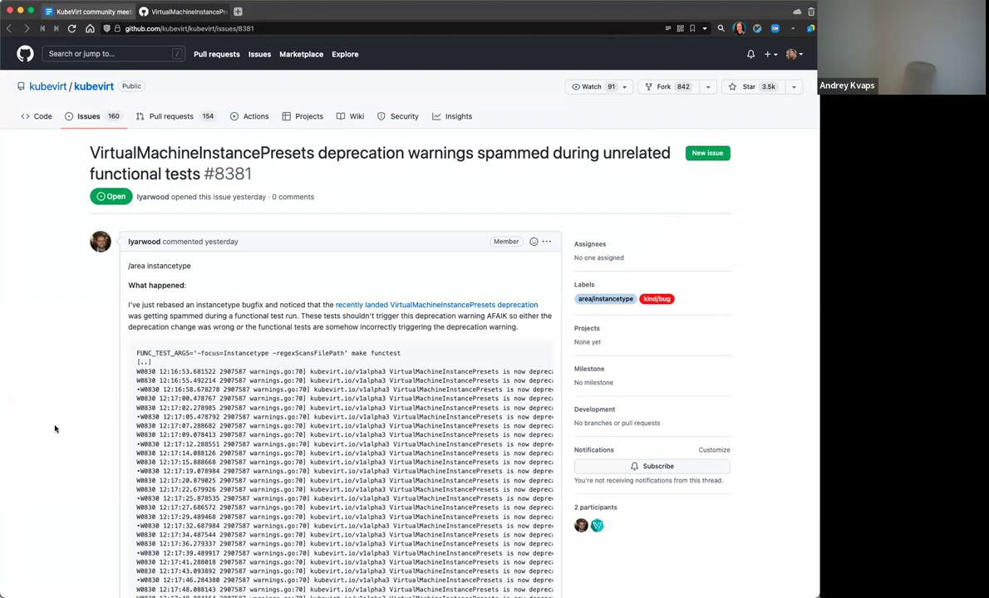
Step: Read through issue #8381, covering what happened, the deprecation warning log, the expected behavior, the reproduction steps and the environment
{"action": "scroll", "coordinate": [55, 429], "scroll_direction": "down", "scroll_amount": 3}
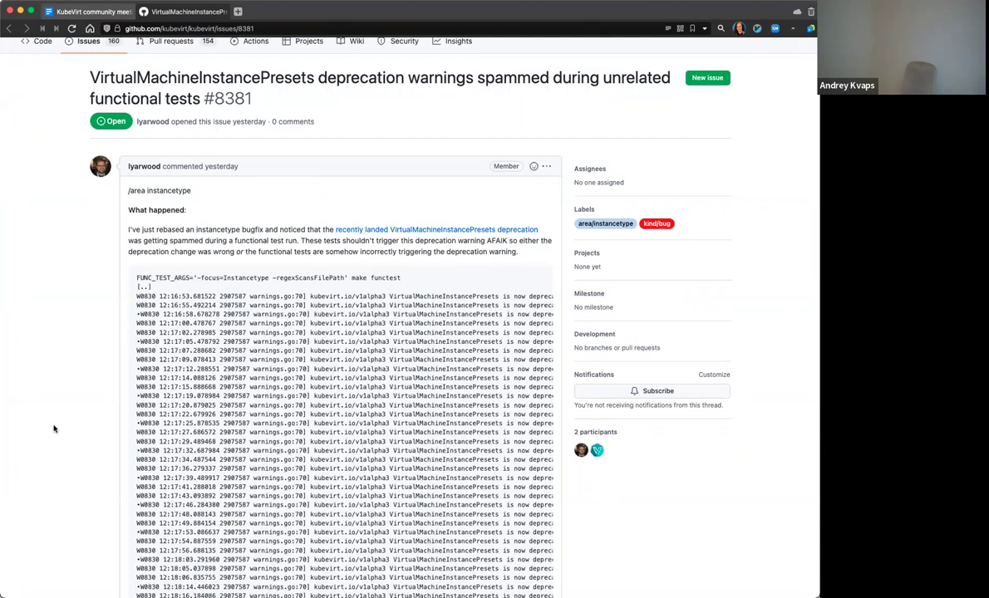
{"action": "scroll", "coordinate": [256, 380], "scroll_direction": "down", "scroll_amount": 15}
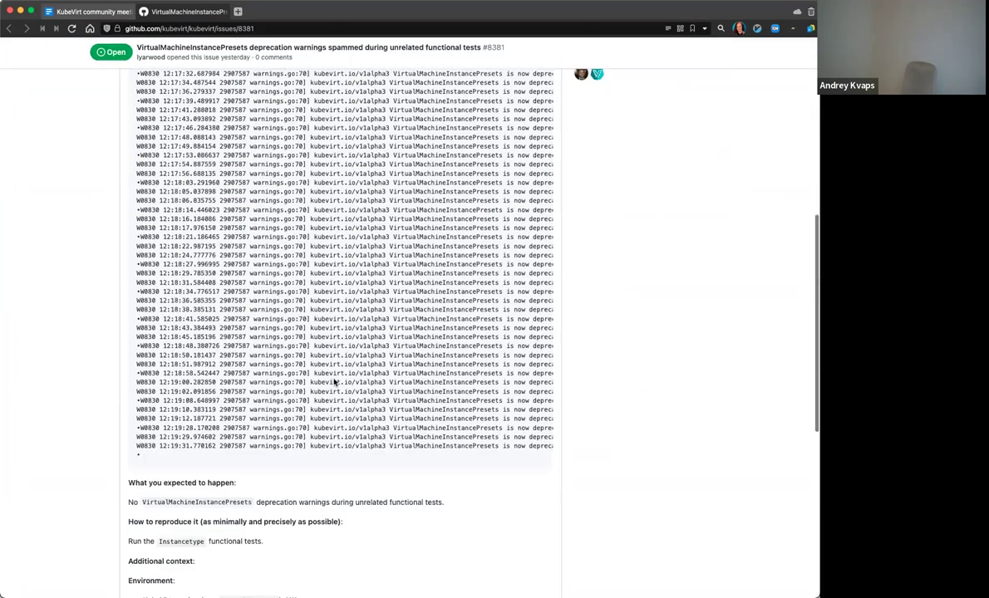
{"action": "scroll", "coordinate": [38, 424], "scroll_direction": "up", "scroll_amount": 12}
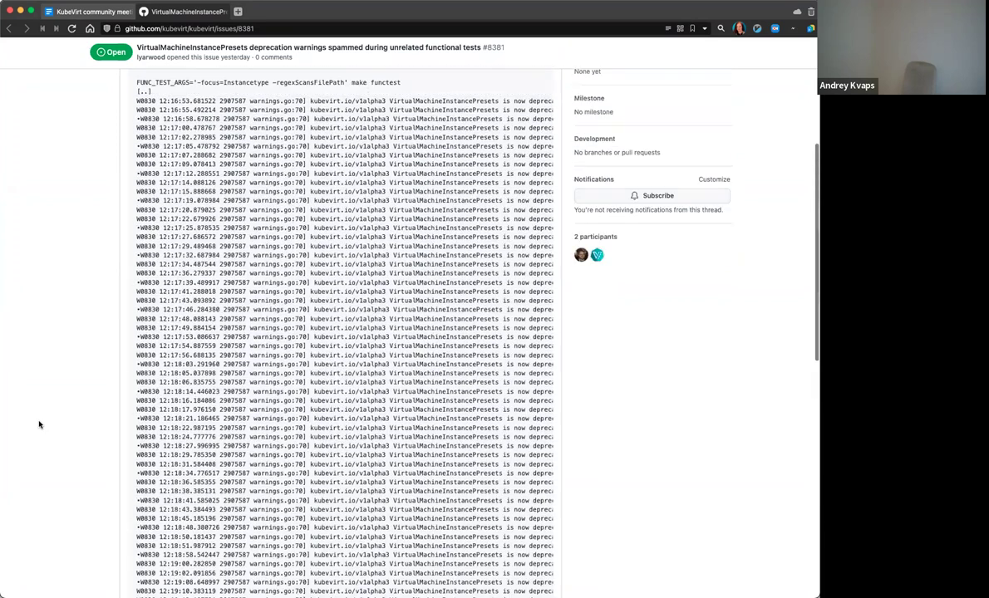
{"action": "left_click_drag", "start_coordinate": [196, 165], "coordinate": [521, 193]}
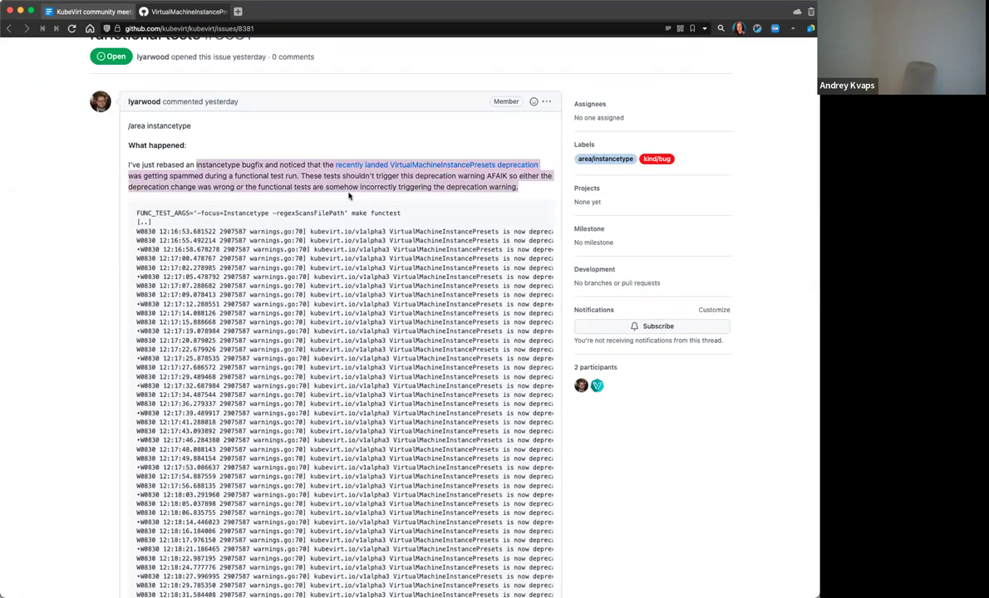
{"action": "left_click", "coordinate": [102, 241]}
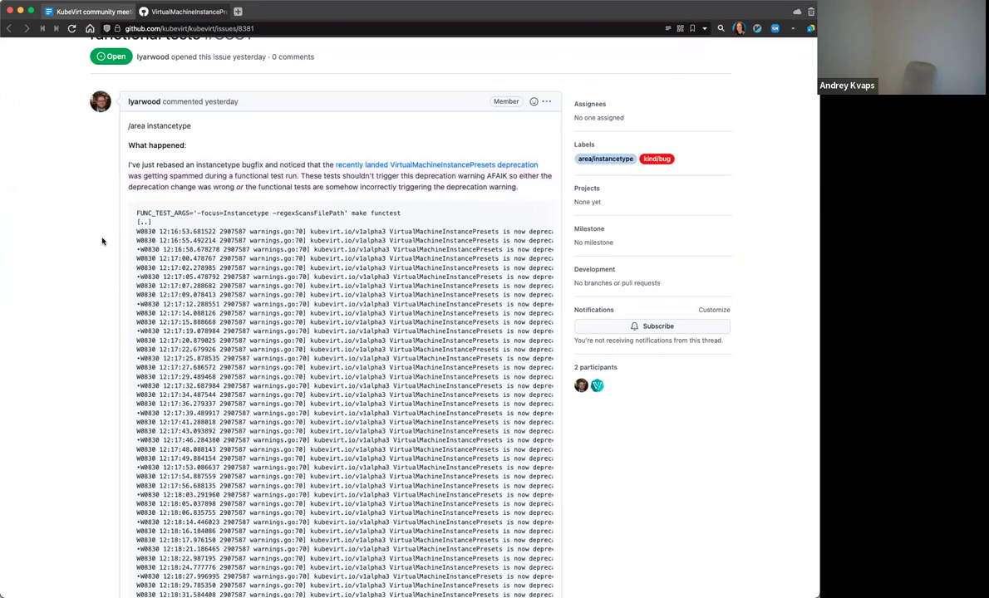
{"action": "scroll", "coordinate": [100, 241], "scroll_direction": "up", "scroll_amount": 2}
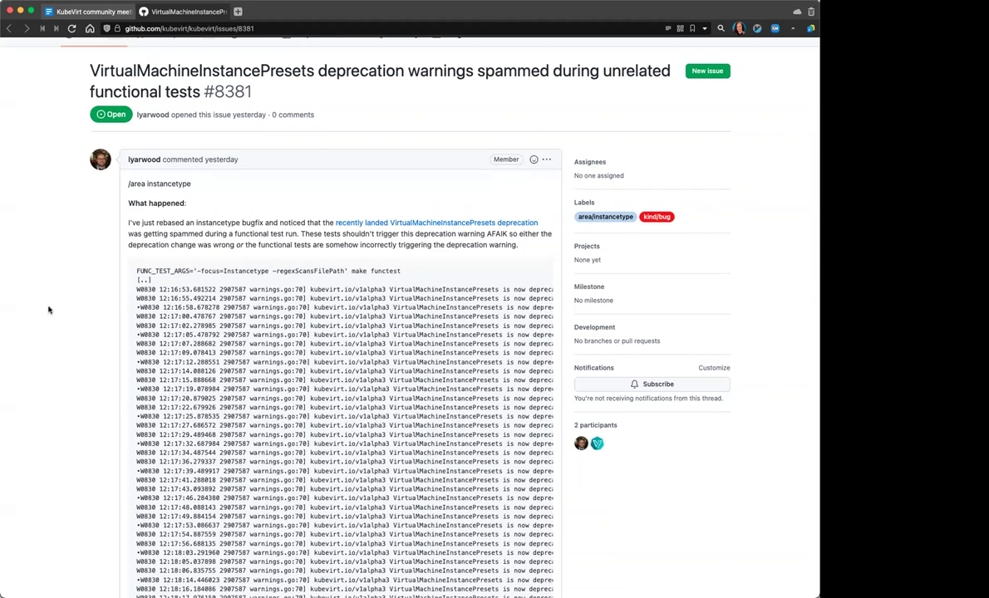
{"action": "scroll", "coordinate": [47, 328], "scroll_direction": "down", "scroll_amount": 10}
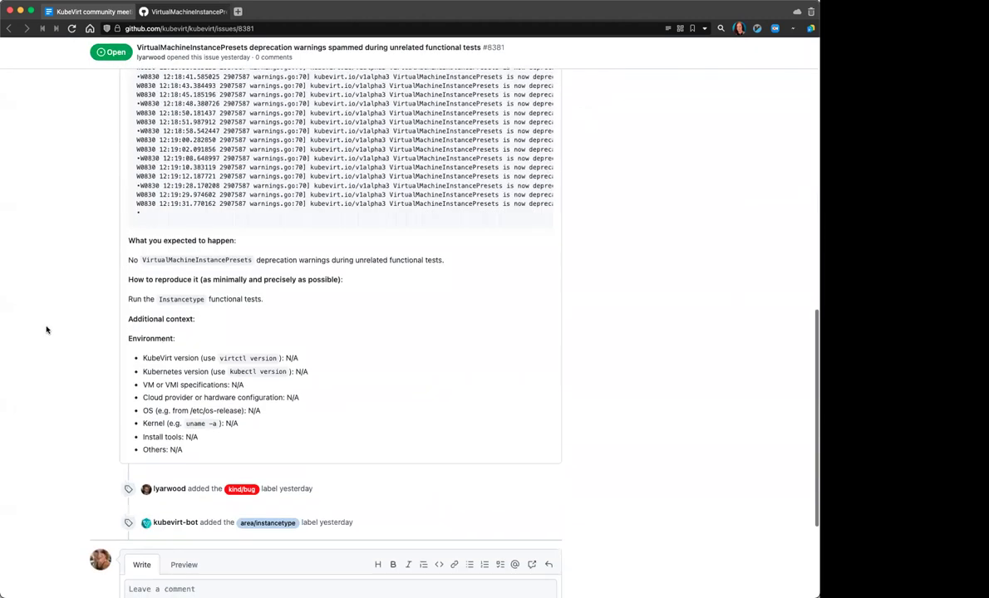
{"action": "left_click_drag", "start_coordinate": [123, 259], "coordinate": [446, 260]}
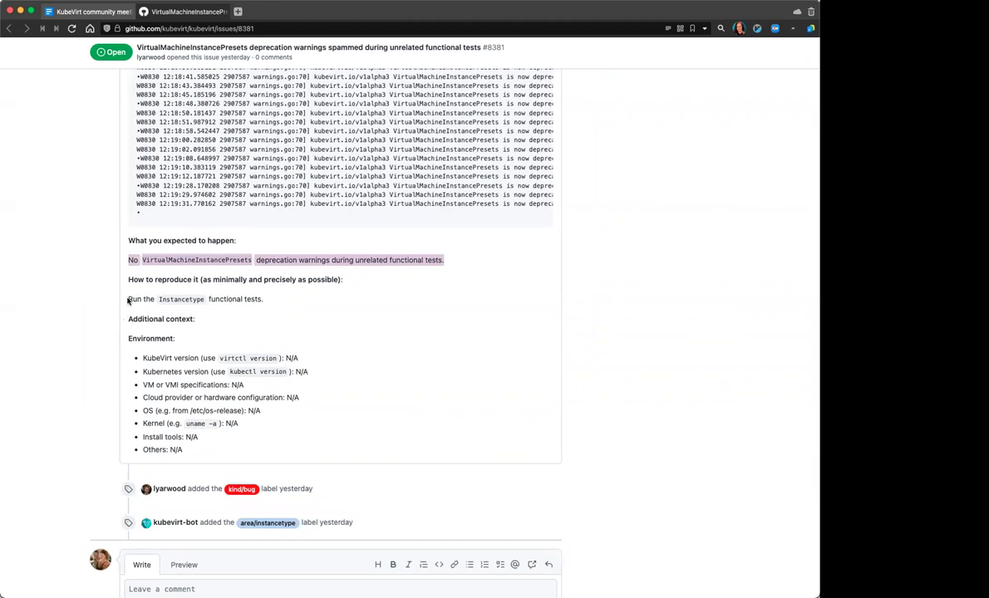
{"action": "left_click_drag", "start_coordinate": [126, 299], "coordinate": [337, 301]}
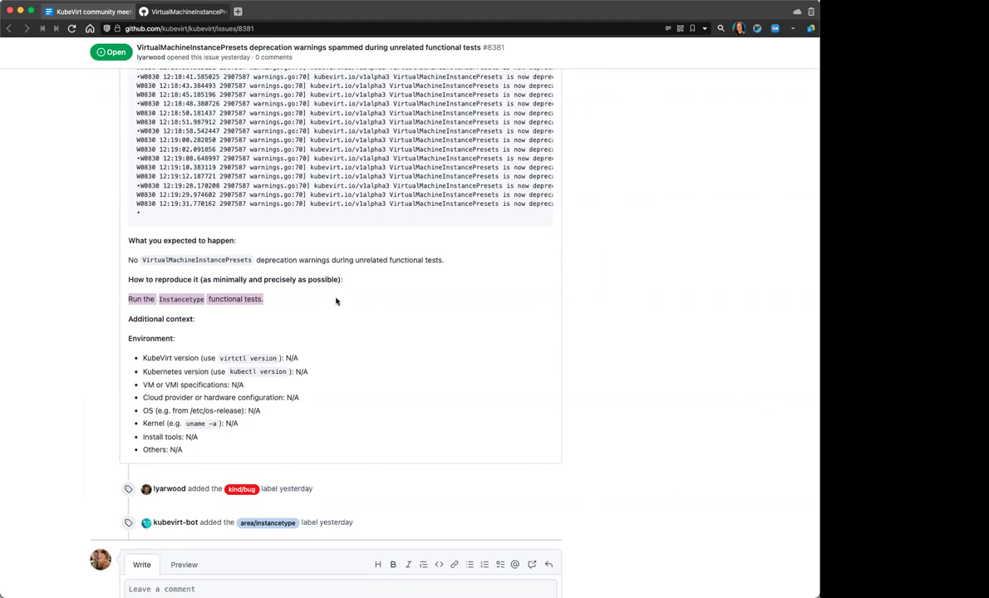
{"action": "scroll", "coordinate": [337, 301], "scroll_direction": "up", "scroll_amount": 10}
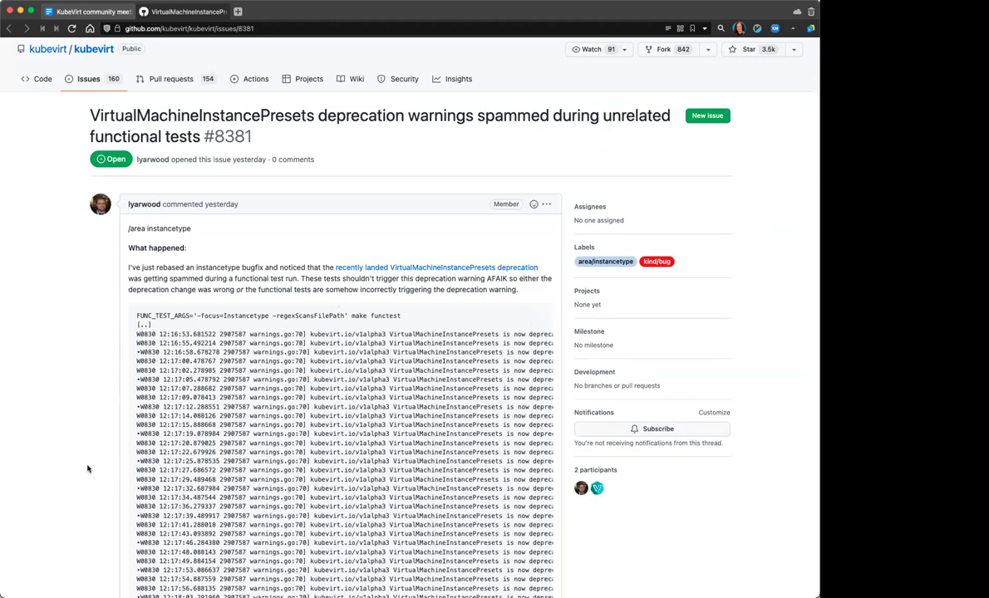
{"action": "scroll", "coordinate": [81, 487], "scroll_direction": "down", "scroll_amount": 15}
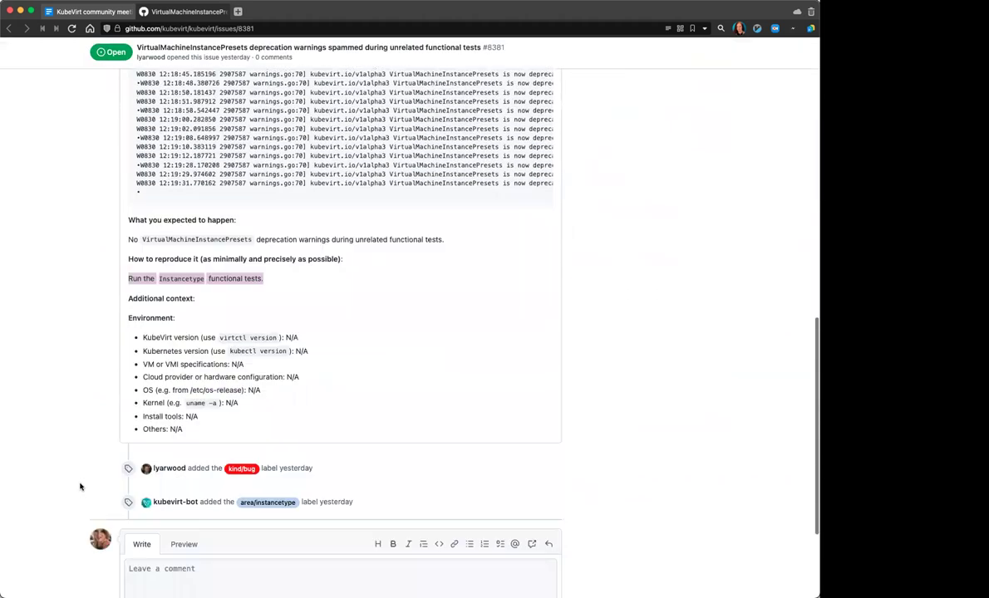
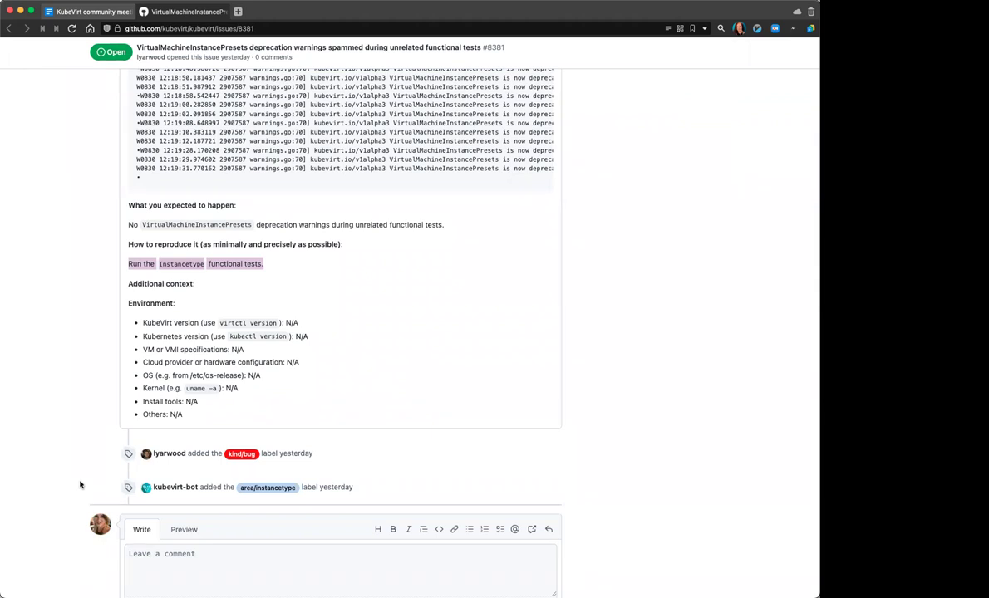
Step: Re-examine what issue #8381 reports and read the full wording of the deprecation warnings in its functional test log
{"action": "left_click", "coordinate": [52, 264]}
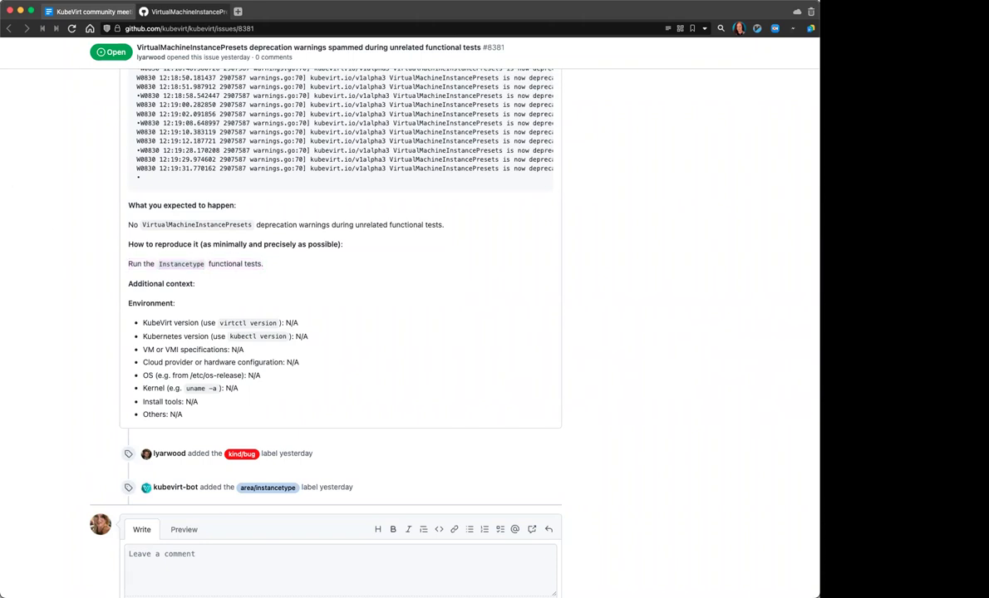
{"action": "key", "text": "super+Tab"}
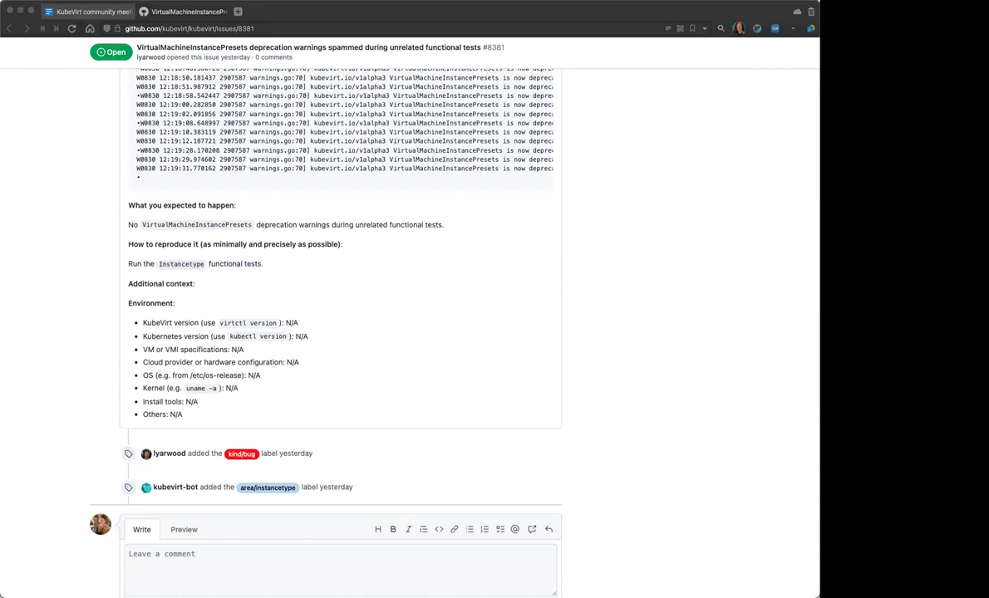
{"action": "left_click", "coordinate": [67, 292]}
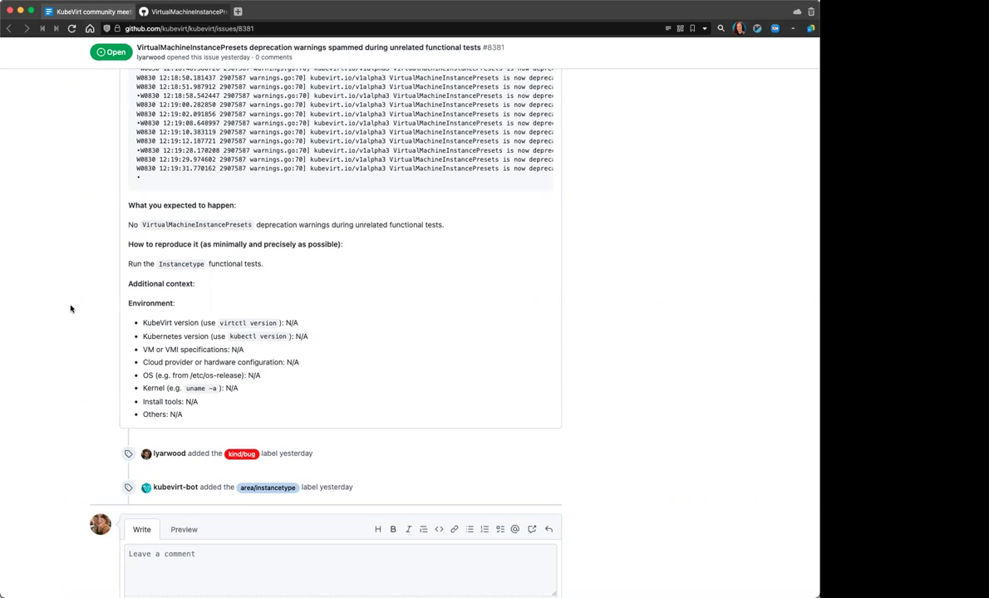
{"action": "scroll", "coordinate": [28, 297], "scroll_direction": "up", "scroll_amount": 2}
{"action": "scroll", "coordinate": [28, 296], "scroll_direction": "up", "scroll_amount": 15}
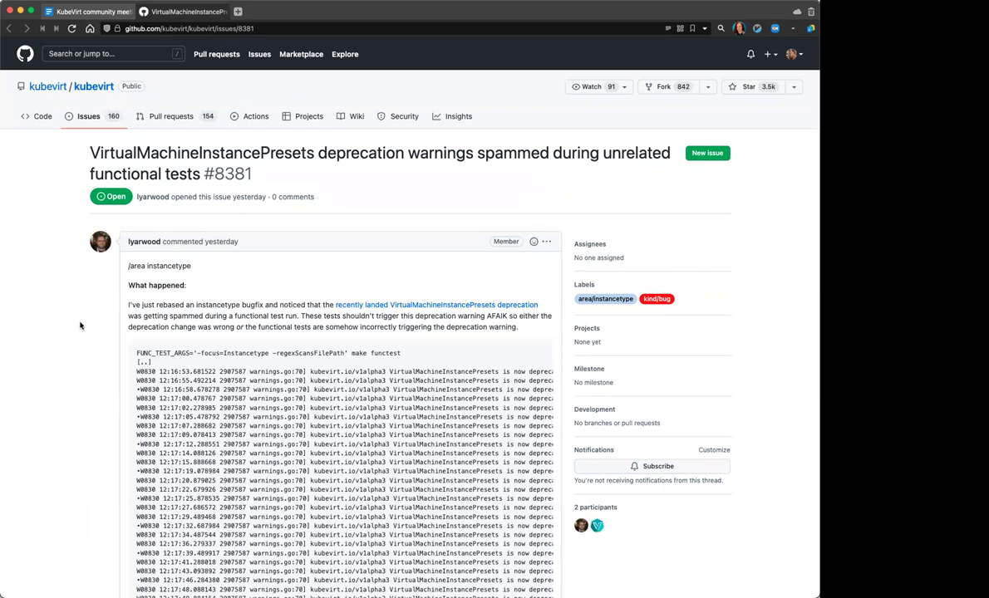
{"action": "mouse_move", "coordinate": [462, 453]}
{"action": "left_mouse_down"}
{"action": "mouse_move", "coordinate": [549, 448]}
{"action": "mouse_move", "coordinate": [478, 453]}
{"action": "left_mouse_up"}
{"action": "left_click_drag", "start_coordinate": [375, 453], "coordinate": [555, 456]}
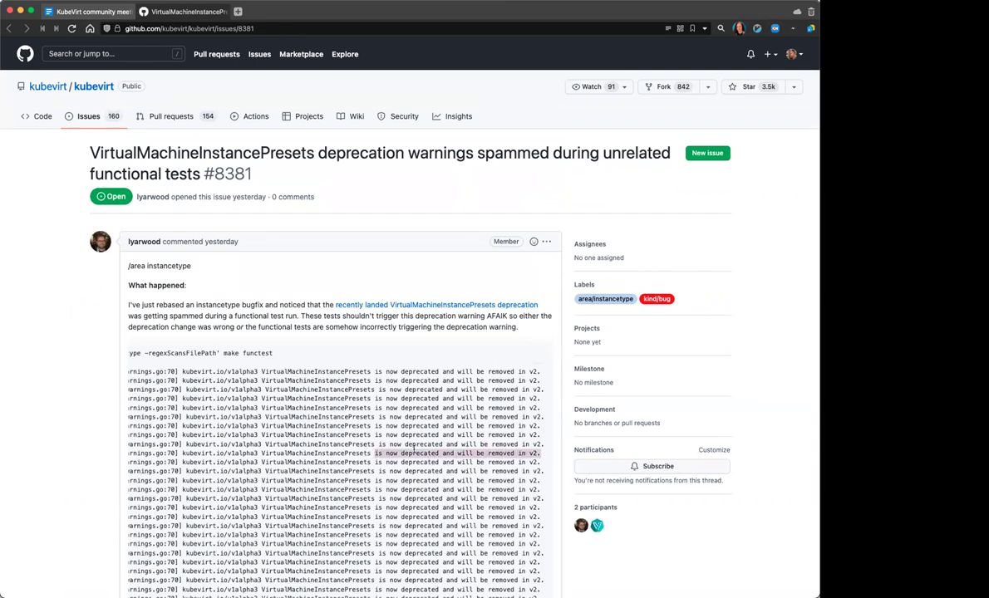
{"action": "scroll", "coordinate": [413, 449], "scroll_direction": "down", "scroll_amount": 3}
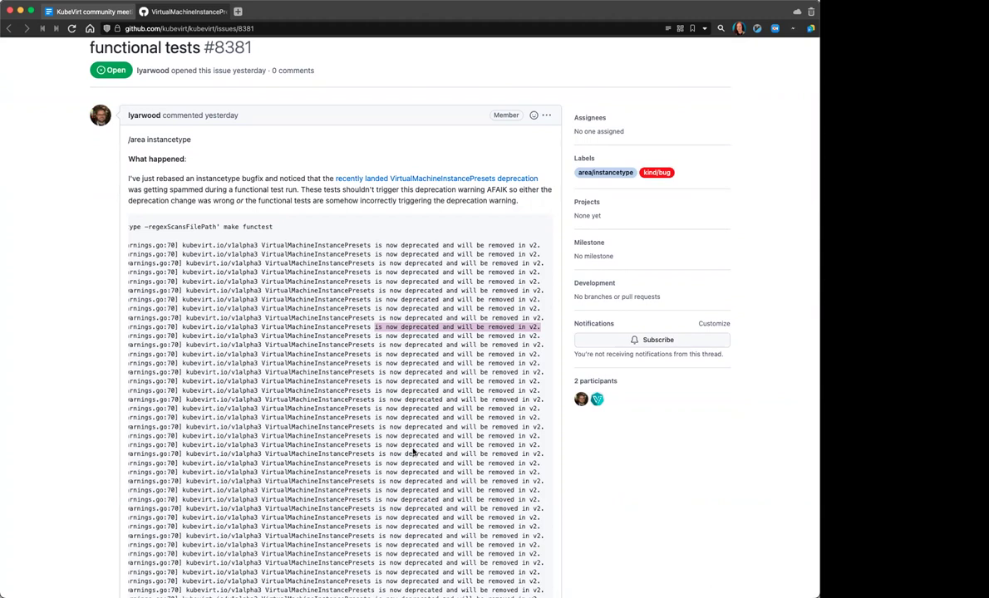
{"action": "scroll", "coordinate": [413, 451], "scroll_direction": "up", "scroll_amount": 3}
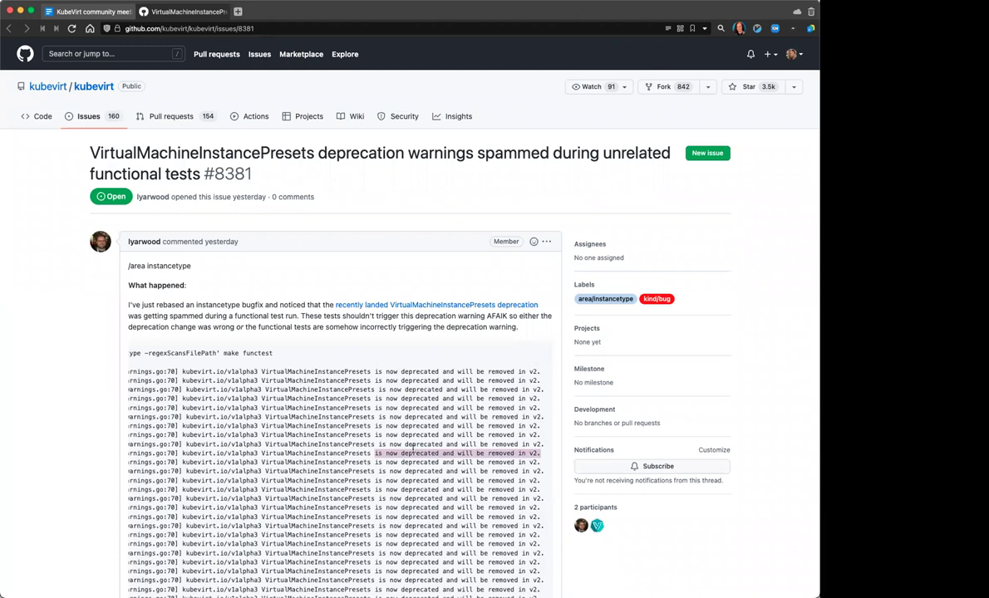
{"action": "left_click", "coordinate": [58, 411]}
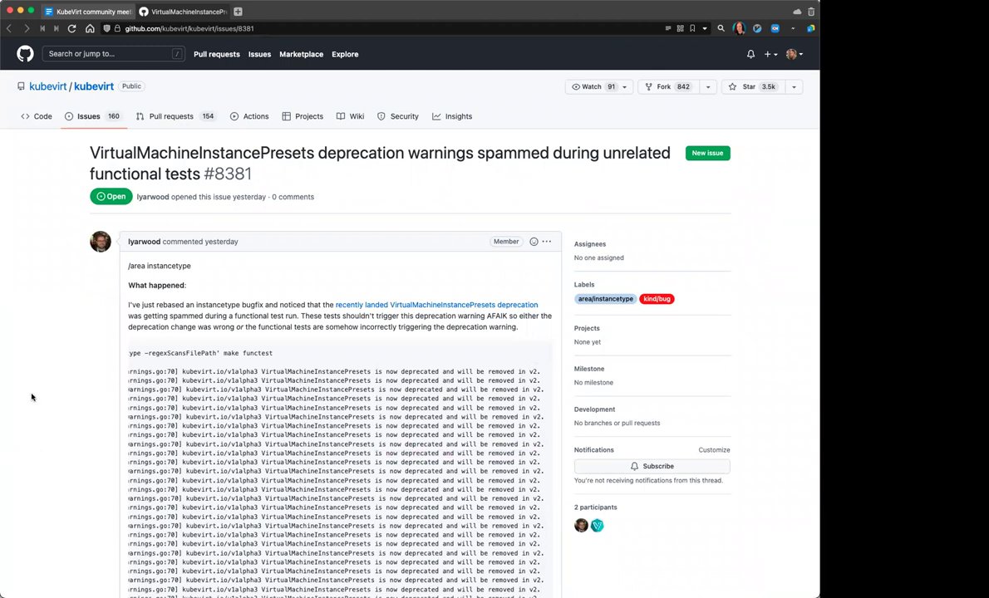
Step: Post a /cc comment on issue #8381 that mentions the issue's author
{"action": "scroll", "coordinate": [31, 398], "scroll_direction": "down", "scroll_amount": 10}
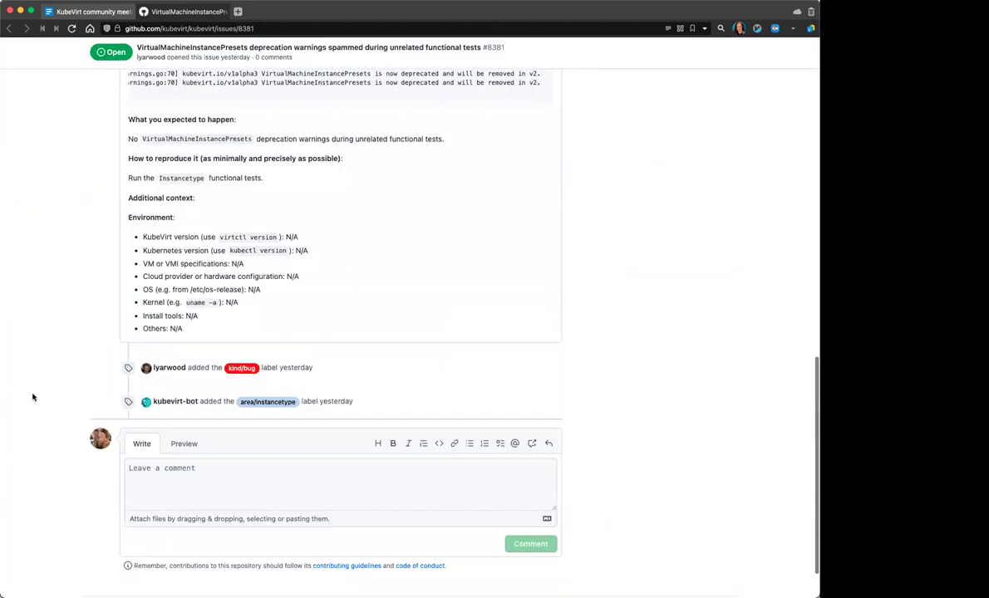
{"action": "left_click", "coordinate": [207, 469]}
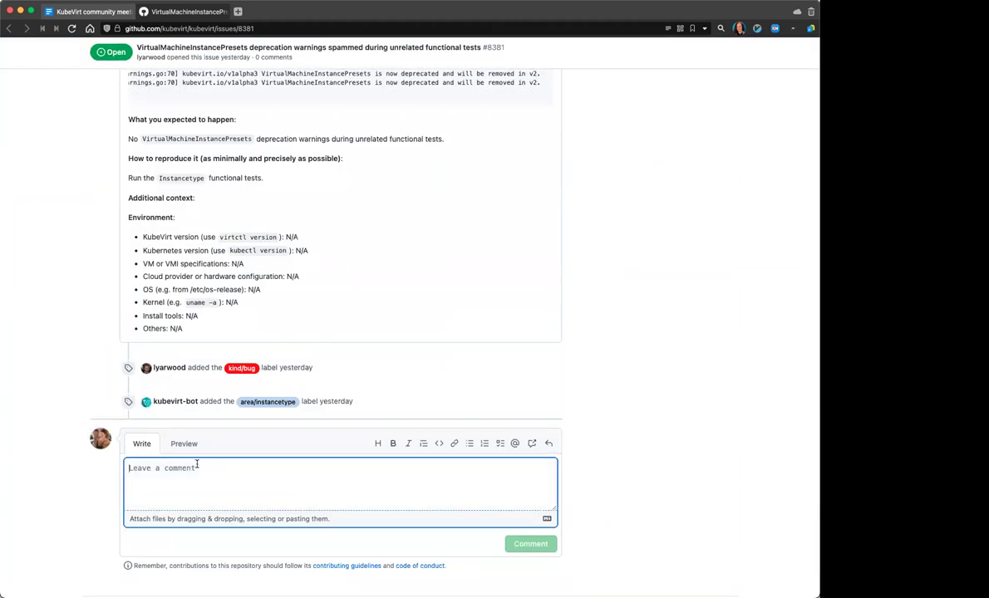
{"action": "type", "text": "/cc @ly"}
{"action": "key", "text": "Return"}
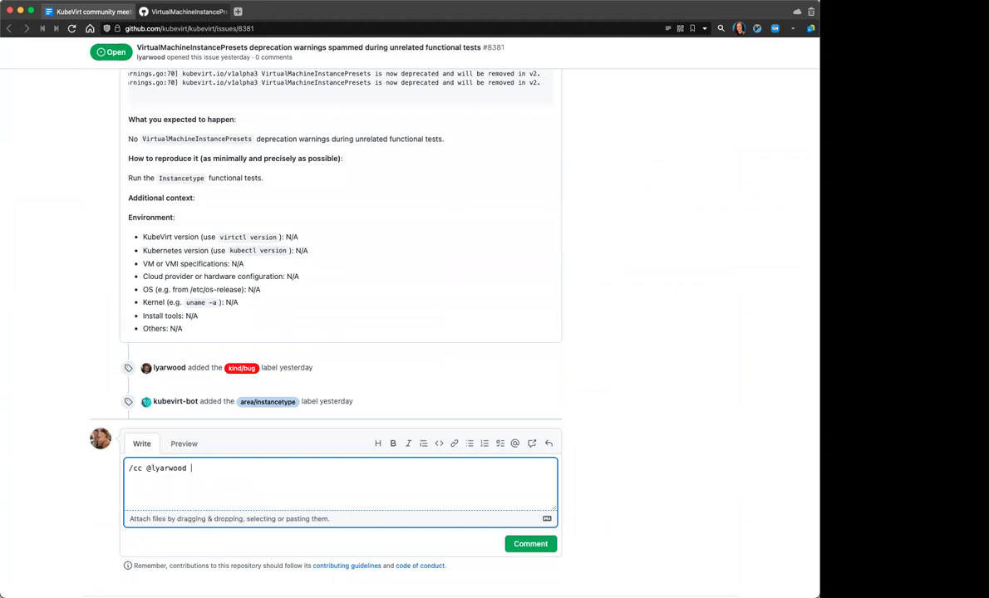
{"action": "left_click", "coordinate": [540, 548]}
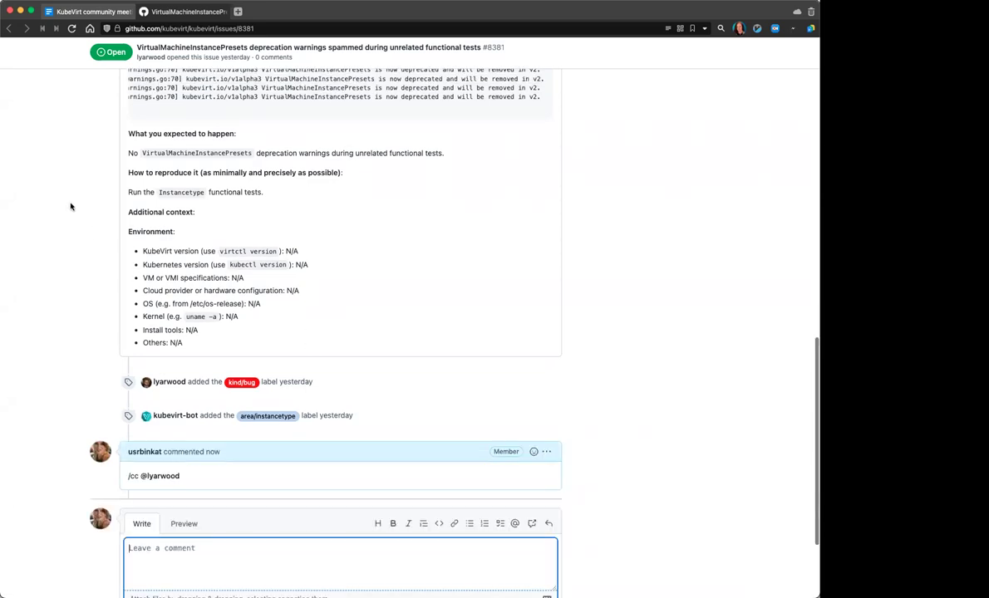
{"action": "scroll", "coordinate": [57, 241], "scroll_direction": "up", "scroll_amount": 20}
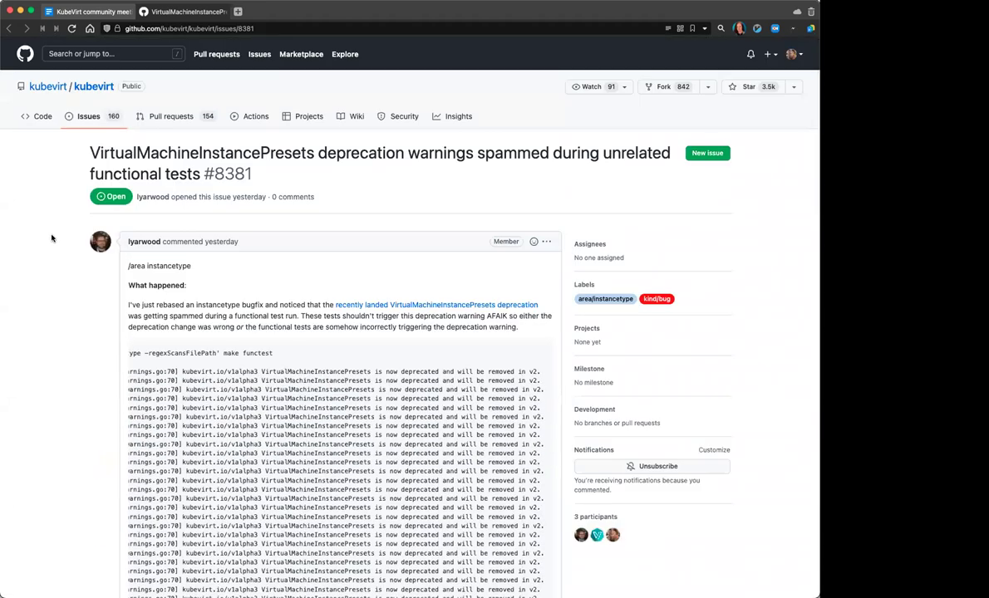
{"action": "scroll", "coordinate": [116, 368], "scroll_direction": "down", "scroll_amount": 20}
{"action": "scroll", "coordinate": [97, 420], "scroll_direction": "up", "scroll_amount": 20}
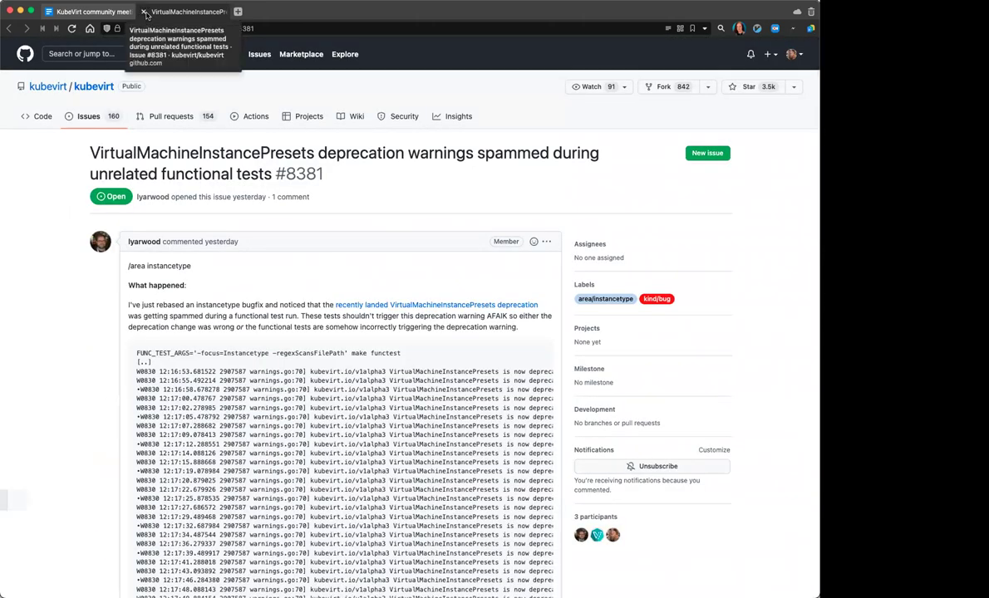
{"action": "key", "text": "super+w"}
{"action": "left_click_drag", "start_coordinate": [233, 402], "coordinate": [397, 403]}
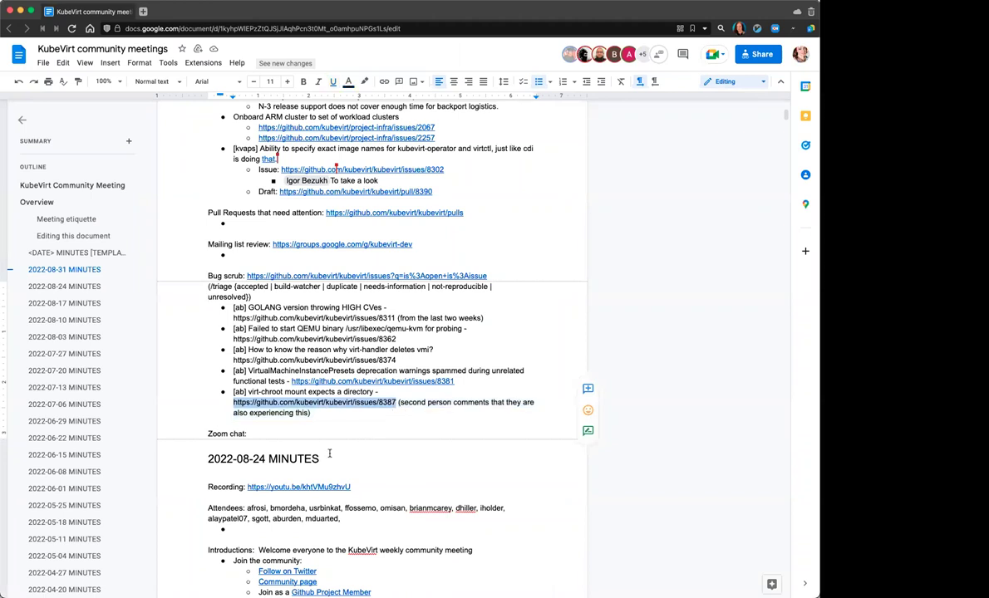
{"action": "left_click", "coordinate": [383, 80]}
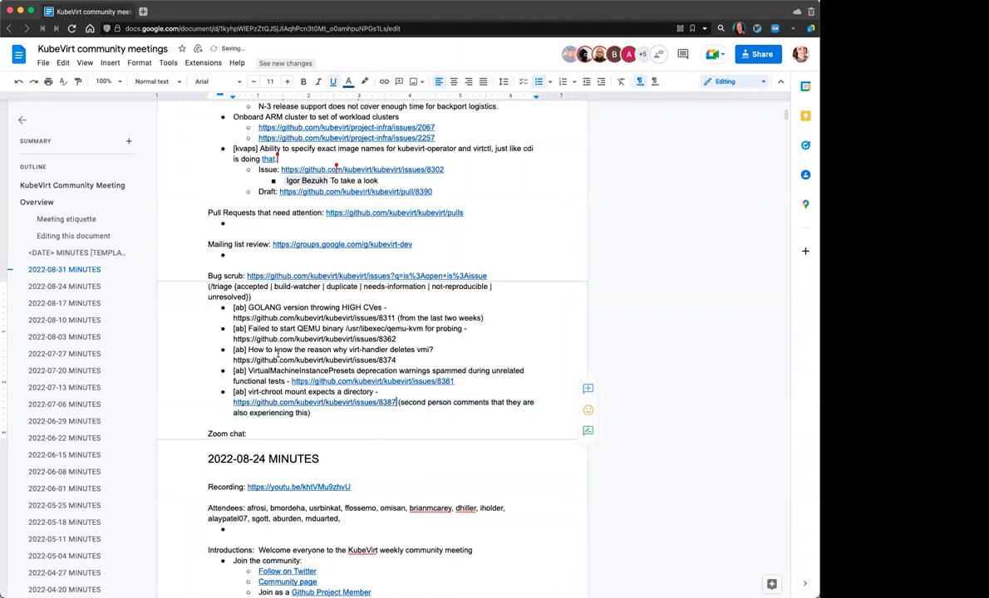
{"action": "key", "text": "Return"}
{"action": "left_click", "coordinate": [294, 418]}
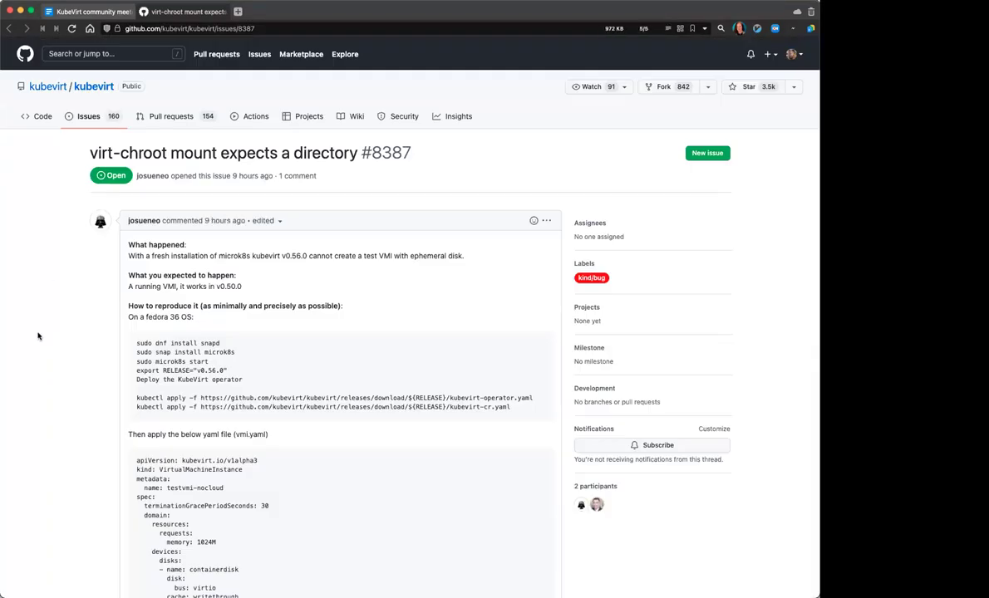
Step: Read the start of issue #8387, covering what happened, the expected behavior and the microk8s and KubeVirt commands for reproducing it
{"action": "scroll", "coordinate": [38, 340], "scroll_direction": "down", "scroll_amount": 2}
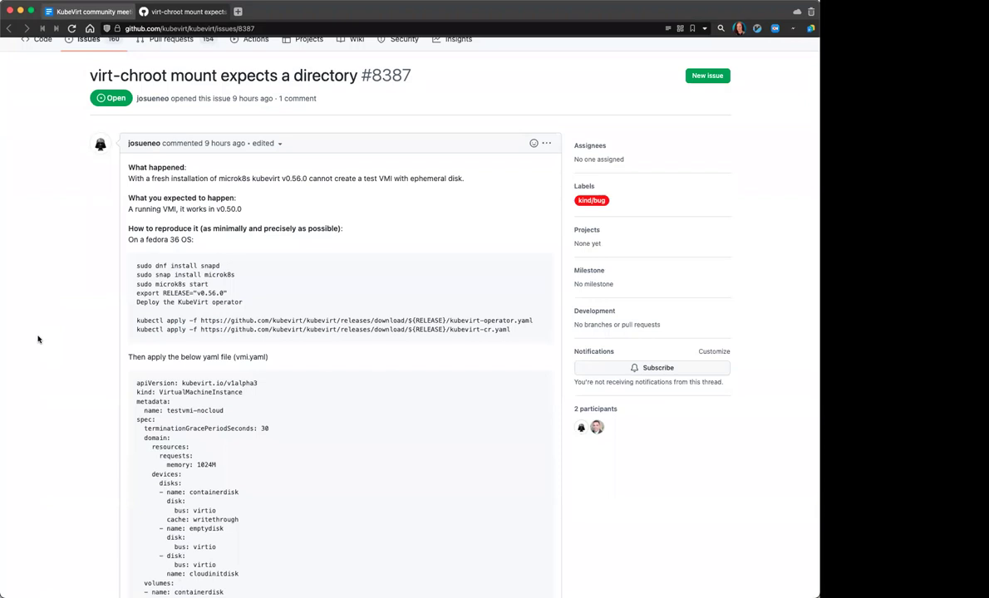
{"action": "scroll", "coordinate": [37, 339], "scroll_direction": "up", "scroll_amount": 2}
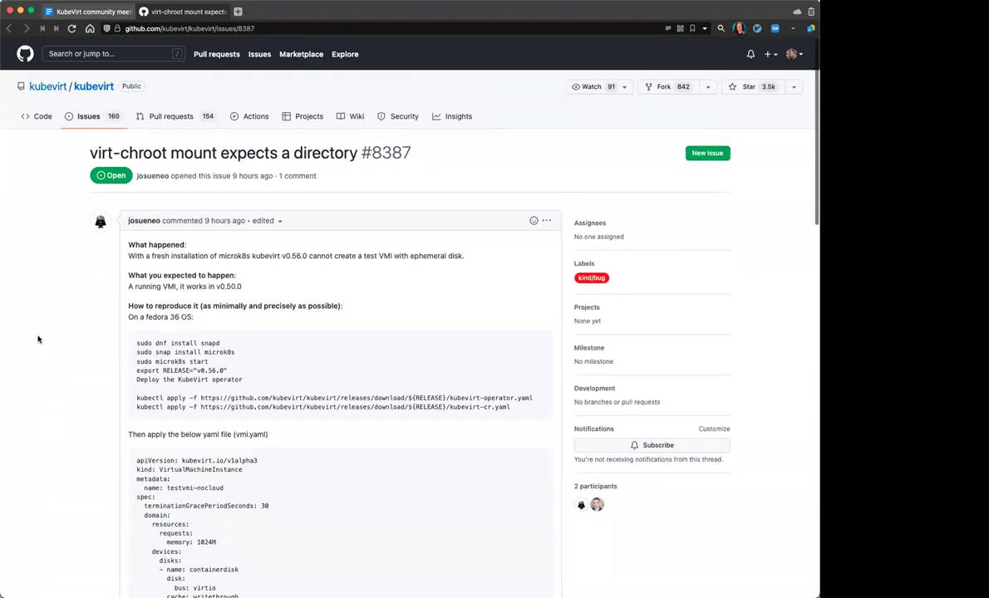
{"action": "left_click_drag", "start_coordinate": [463, 264], "coordinate": [282, 260]}
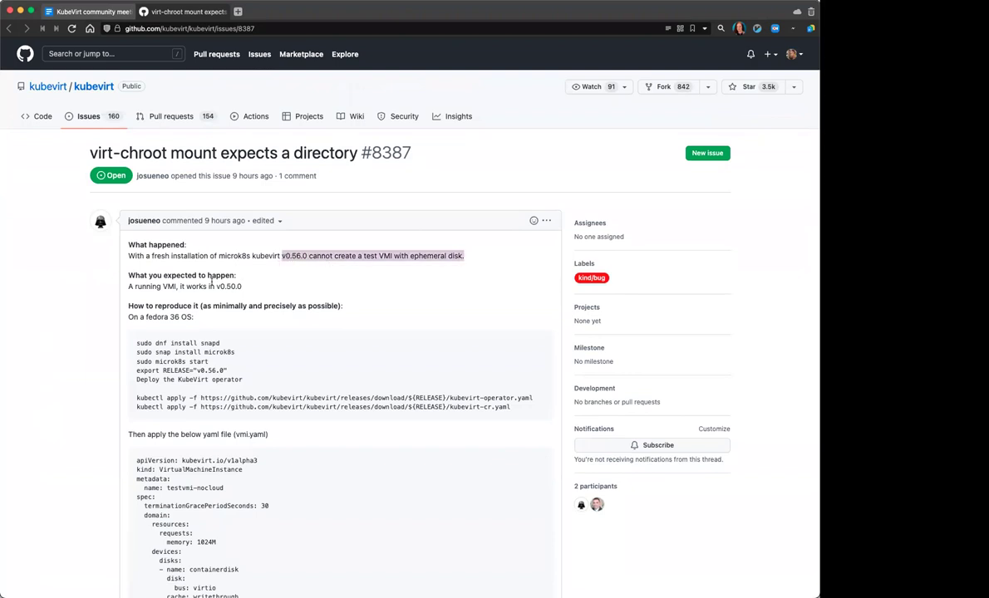
{"action": "left_click", "coordinate": [280, 289]}
{"action": "left_click_drag", "start_coordinate": [243, 287], "coordinate": [214, 316]}
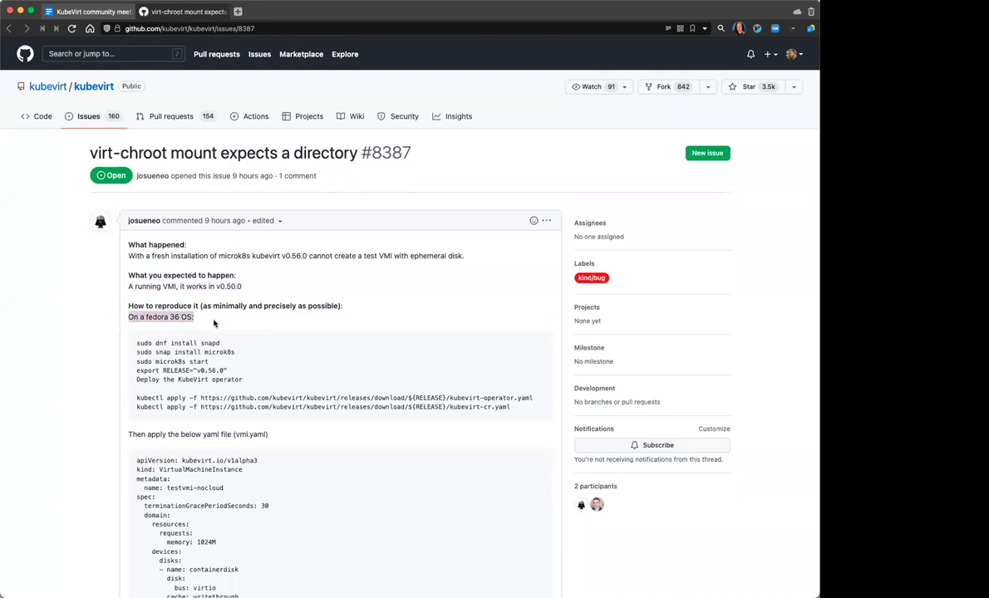
{"action": "left_click_drag", "start_coordinate": [237, 353], "coordinate": [134, 353]}
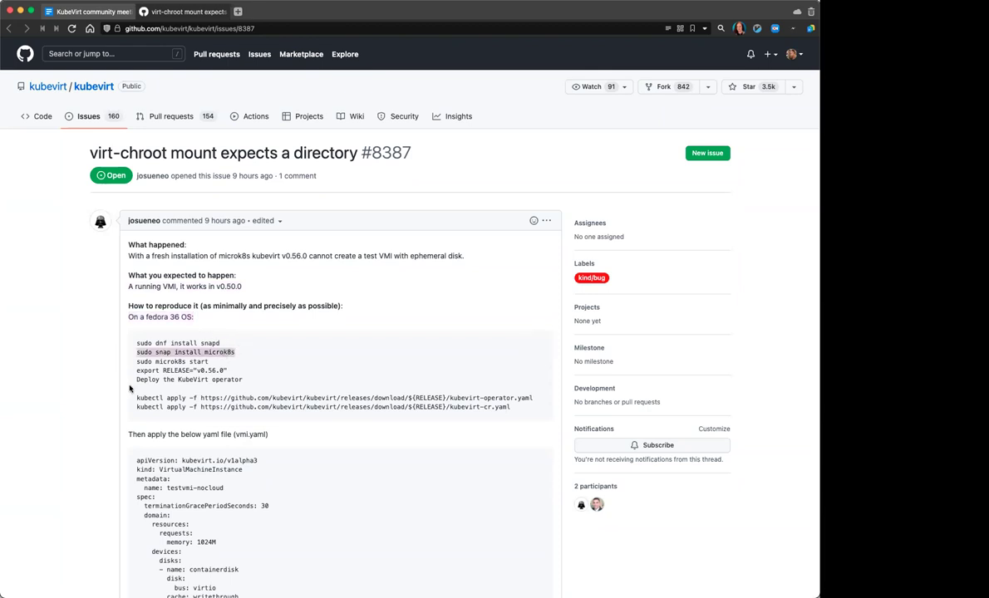
{"action": "scroll", "coordinate": [58, 428], "scroll_direction": "down", "scroll_amount": 1}
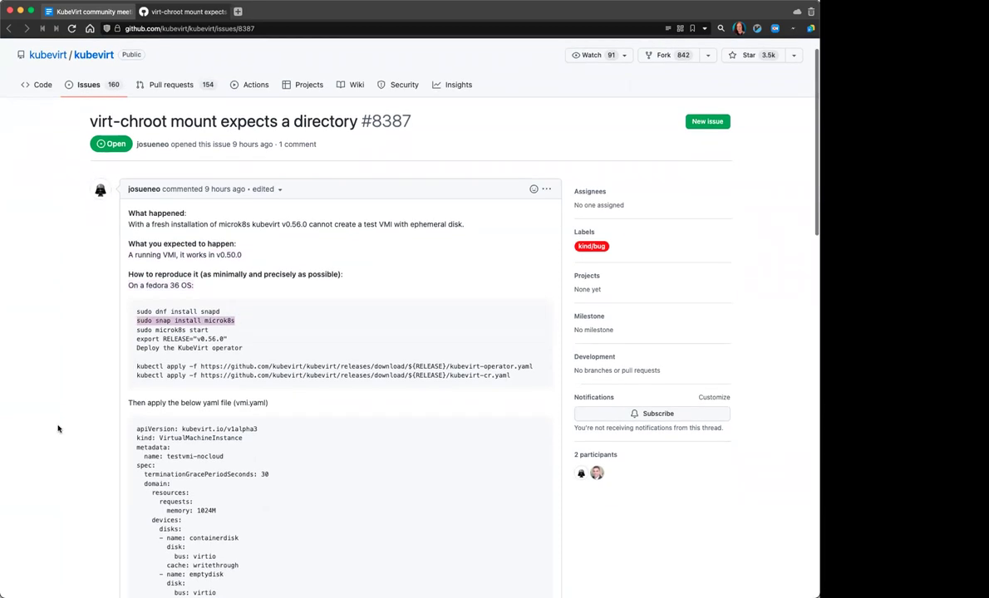
{"action": "scroll", "coordinate": [58, 429], "scroll_direction": "down", "scroll_amount": 5}
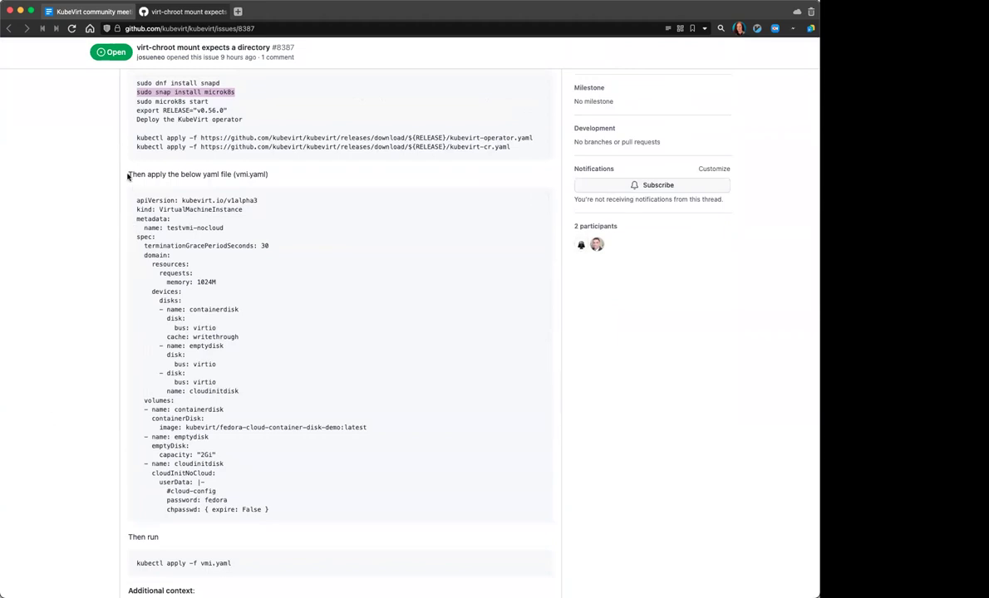
{"action": "scroll", "coordinate": [63, 287], "scroll_direction": "up", "scroll_amount": 5}
{"action": "scroll", "coordinate": [63, 288], "scroll_direction": "down", "scroll_amount": 4}
{"action": "scroll", "coordinate": [63, 287], "scroll_direction": "down", "scroll_amount": 3}
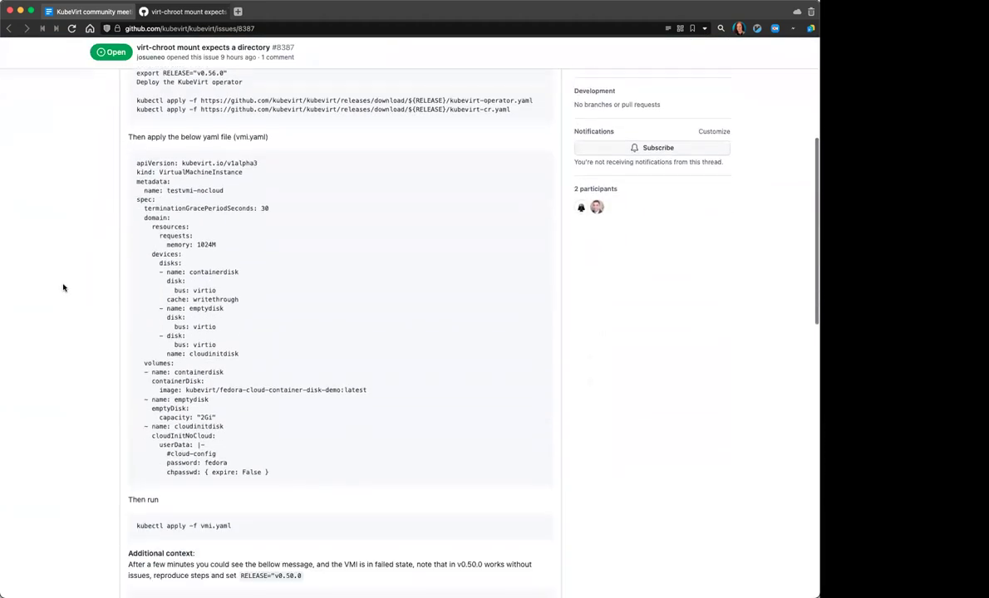
Step: Examine the vmi.yaml manifest in issue #8387, covering its metadata, spec, memory request, disks, volumes and cloud-init section
{"action": "left_click_drag", "start_coordinate": [123, 98], "coordinate": [271, 121]}
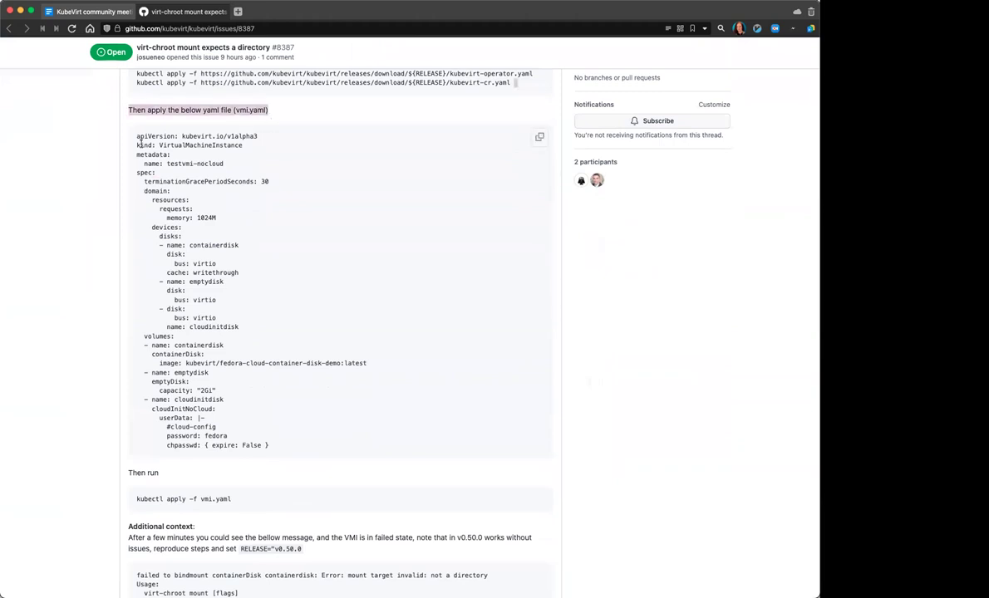
{"action": "left_click_drag", "start_coordinate": [136, 135], "coordinate": [260, 170]}
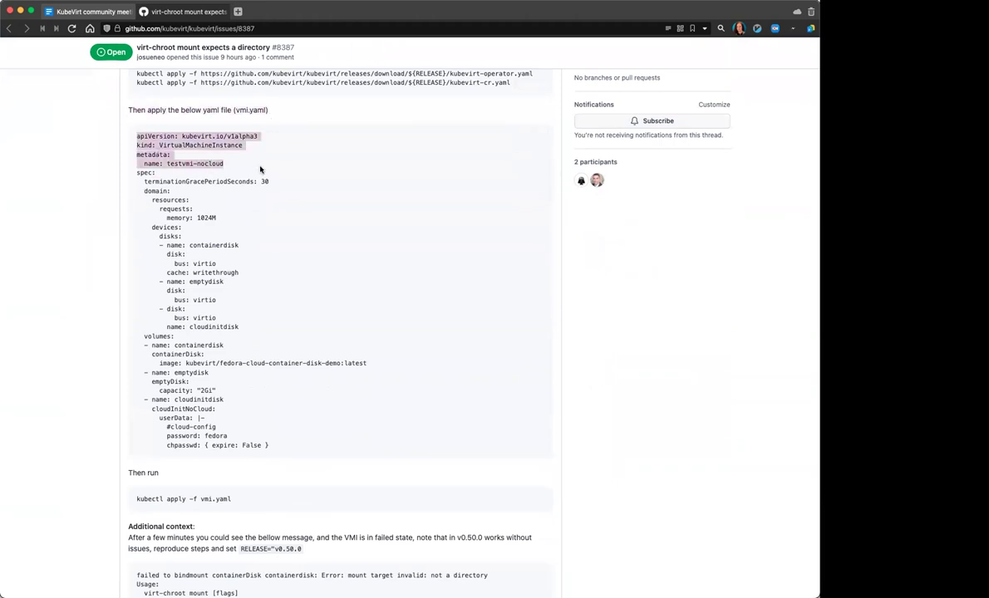
{"action": "left_click_drag", "start_coordinate": [133, 170], "coordinate": [280, 194]}
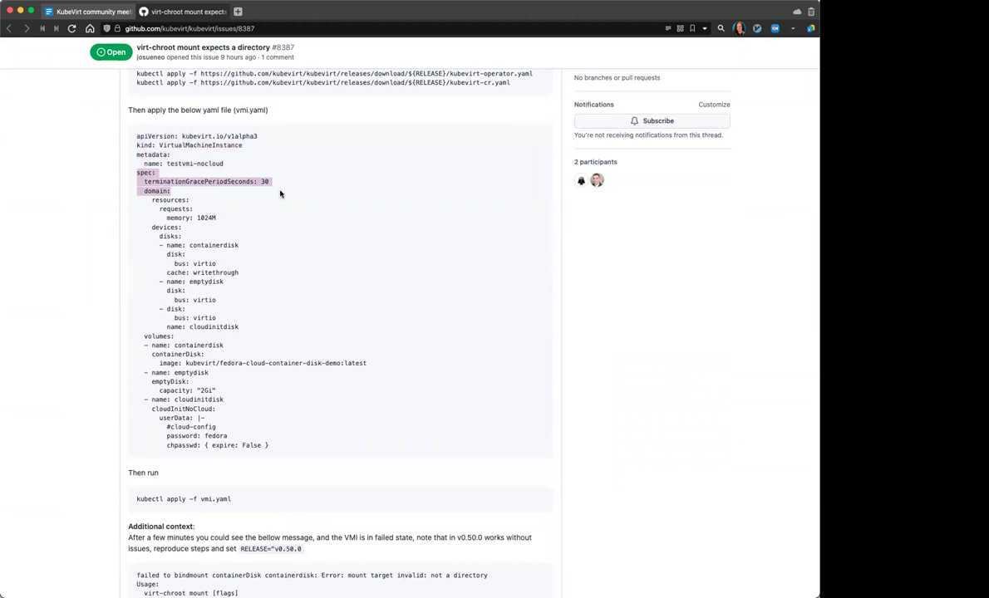
{"action": "left_click_drag", "start_coordinate": [129, 188], "coordinate": [239, 224]}
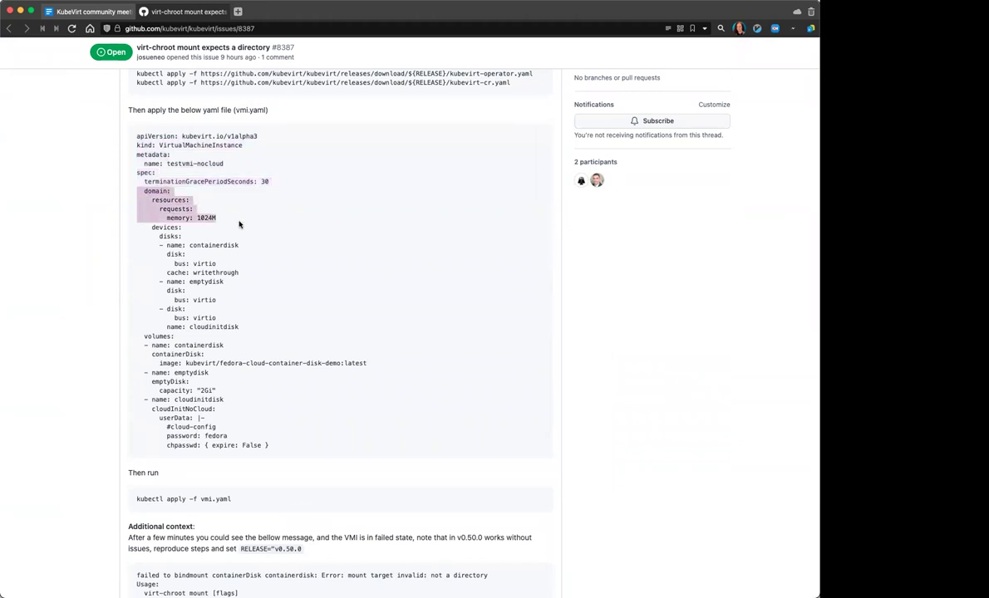
{"action": "left_click_drag", "start_coordinate": [150, 226], "coordinate": [232, 267]}
{"action": "left_click_drag", "start_coordinate": [151, 281], "coordinate": [280, 304]}
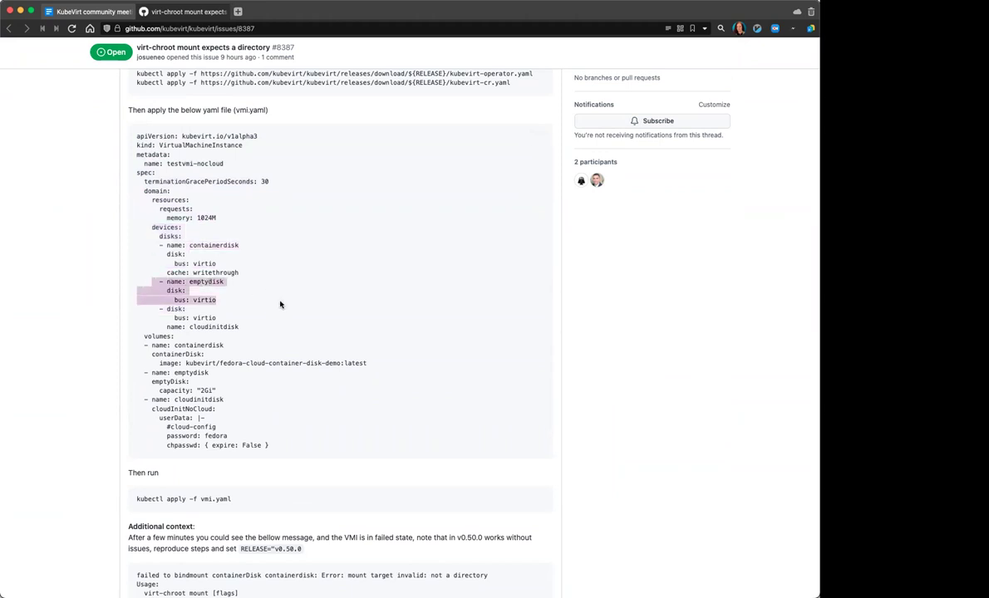
{"action": "left_click", "coordinate": [133, 309]}
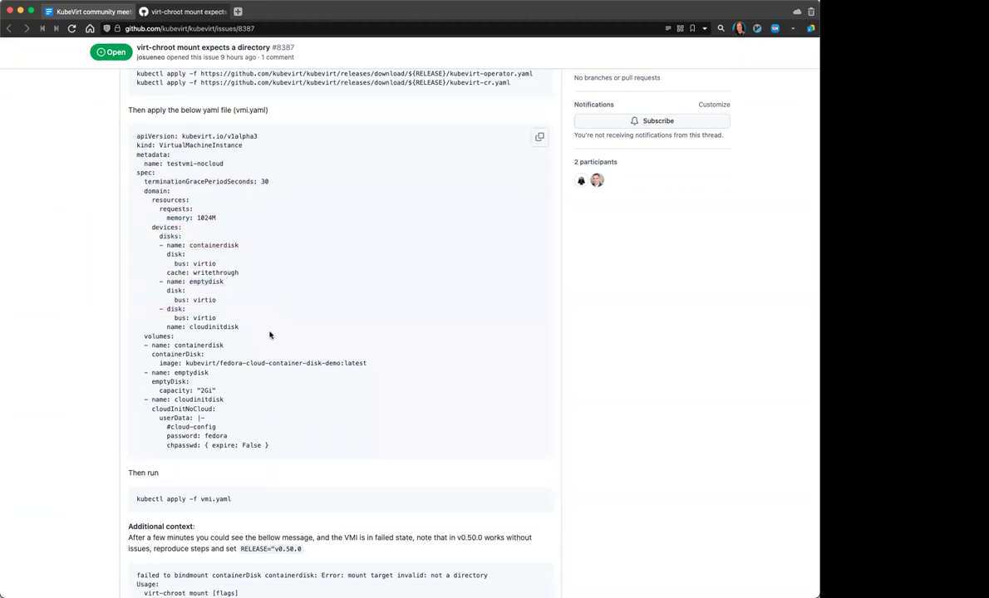
{"action": "left_click_drag", "start_coordinate": [139, 344], "coordinate": [384, 366]}
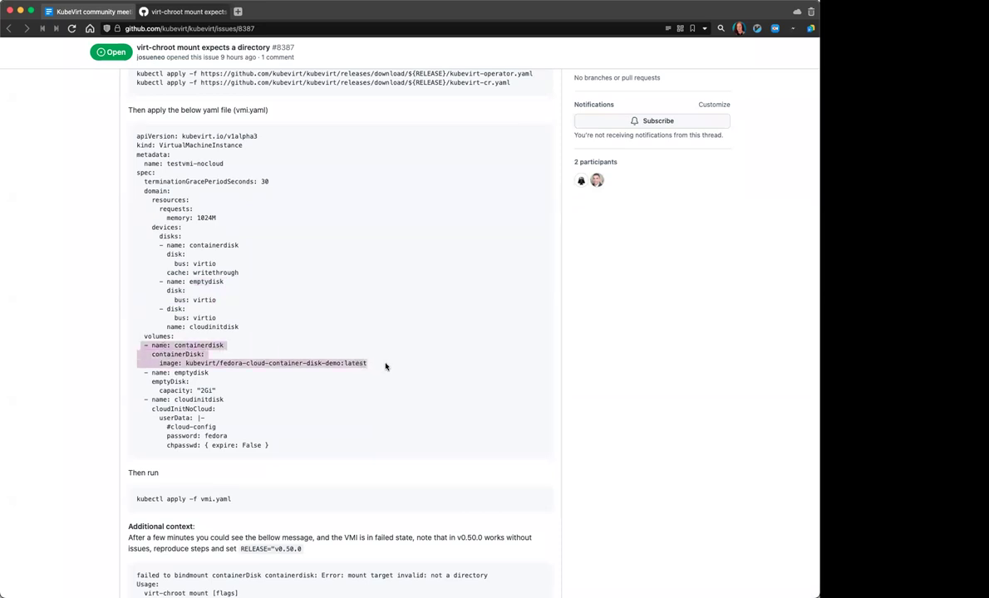
{"action": "left_click_drag", "start_coordinate": [218, 391], "coordinate": [126, 378]}
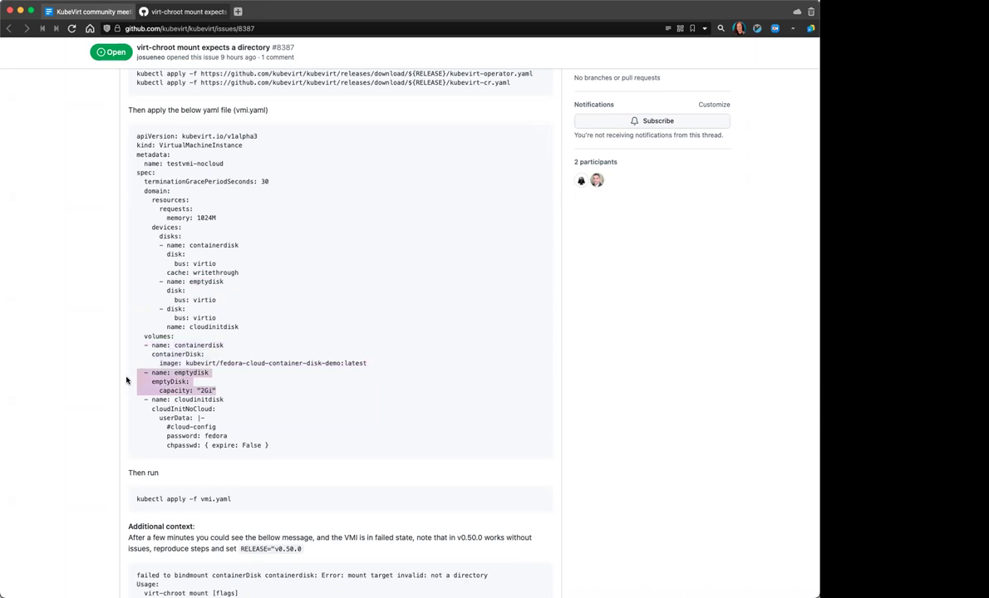
{"action": "left_click_drag", "start_coordinate": [280, 444], "coordinate": [119, 403]}
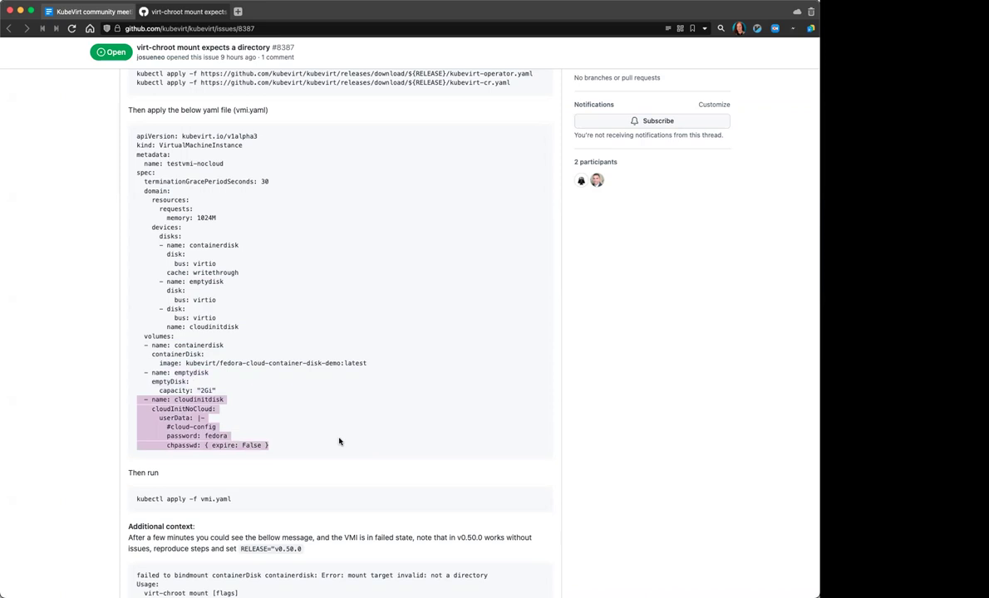
{"action": "scroll", "coordinate": [339, 442], "scroll_direction": "down", "scroll_amount": 4}
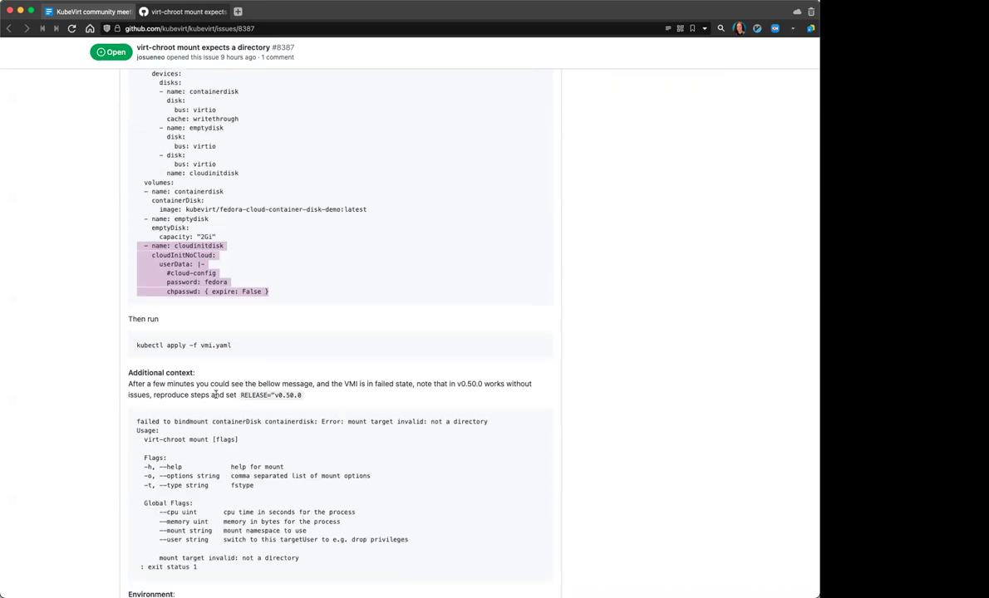
Step: Compare the bindmount error message in issue #8387 with the containerdisk volume definition and glance over the Environment section
{"action": "scroll", "coordinate": [364, 384], "scroll_direction": "up", "scroll_amount": 1}
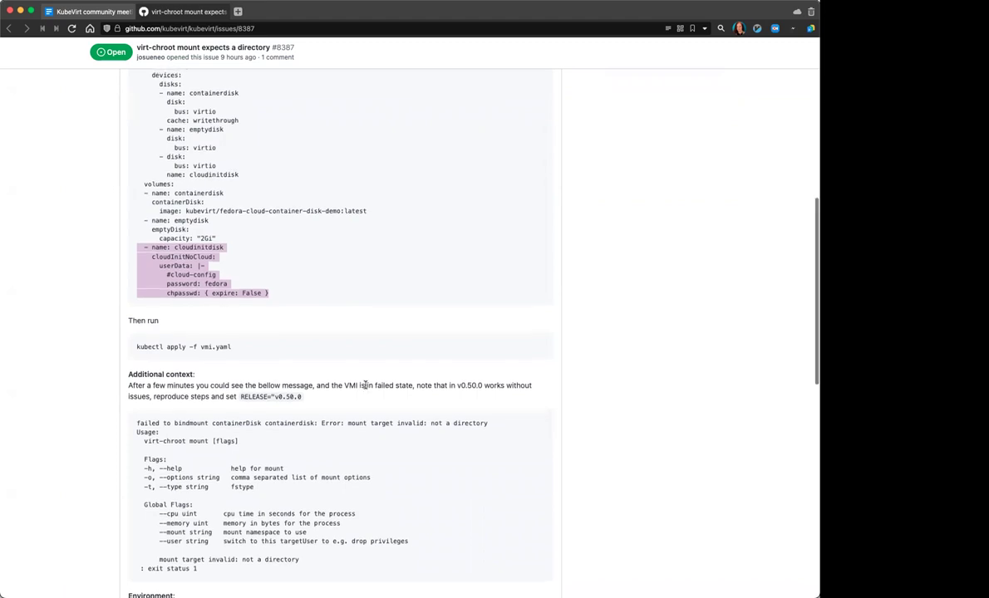
{"action": "left_click_drag", "start_coordinate": [213, 424], "coordinate": [276, 421]}
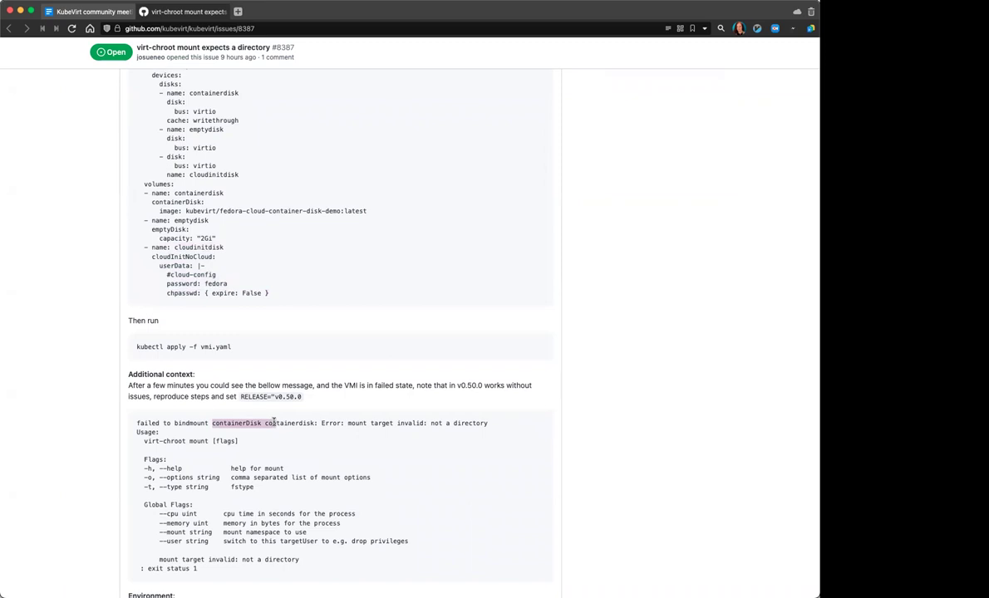
{"action": "left_click_drag", "start_coordinate": [367, 209], "coordinate": [117, 198]}
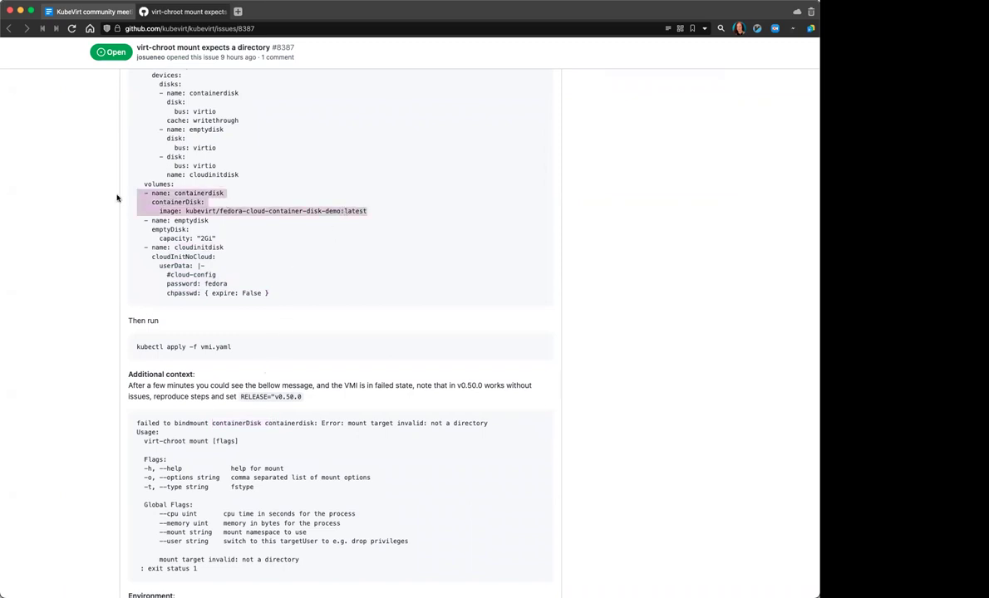
{"action": "scroll", "coordinate": [138, 229], "scroll_direction": "down", "scroll_amount": 5}
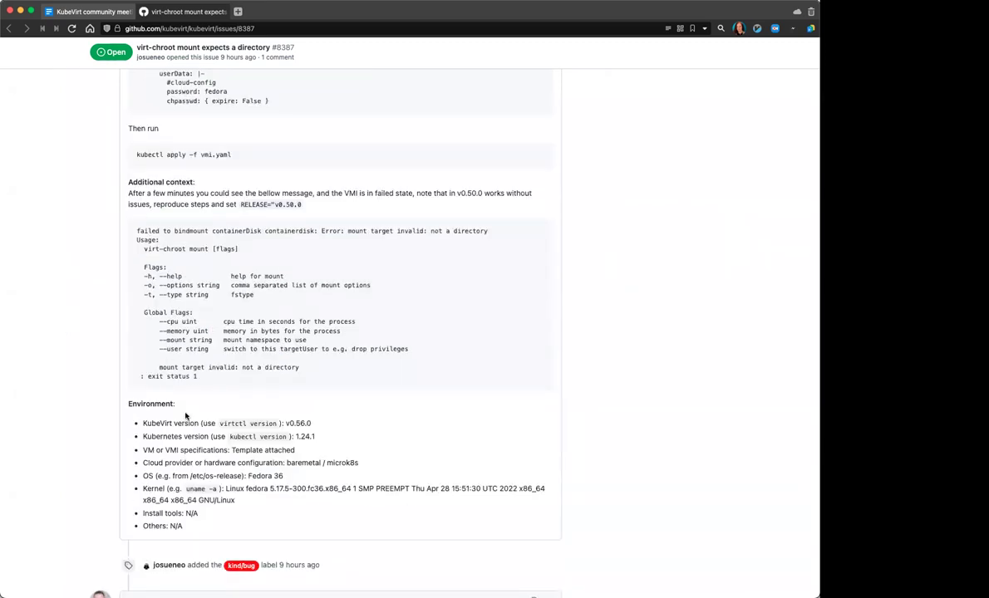
{"action": "scroll", "coordinate": [170, 382], "scroll_direction": "up", "scroll_amount": 8}
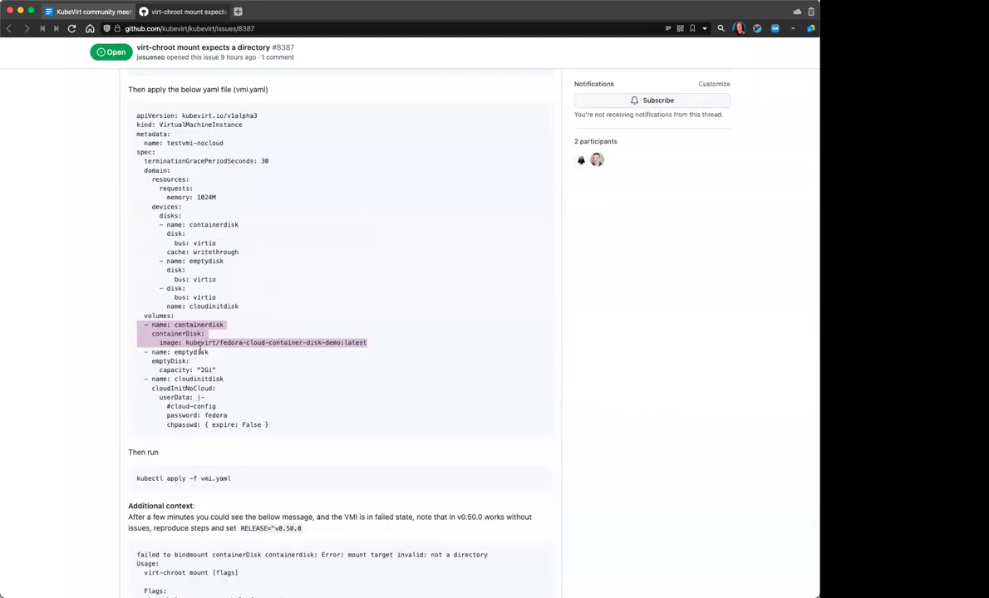
Step: Search the issue page for cloudinitdisk and check its disk entry against its volume in the vmi.yaml manifest
{"action": "double_click", "coordinate": [200, 324]}
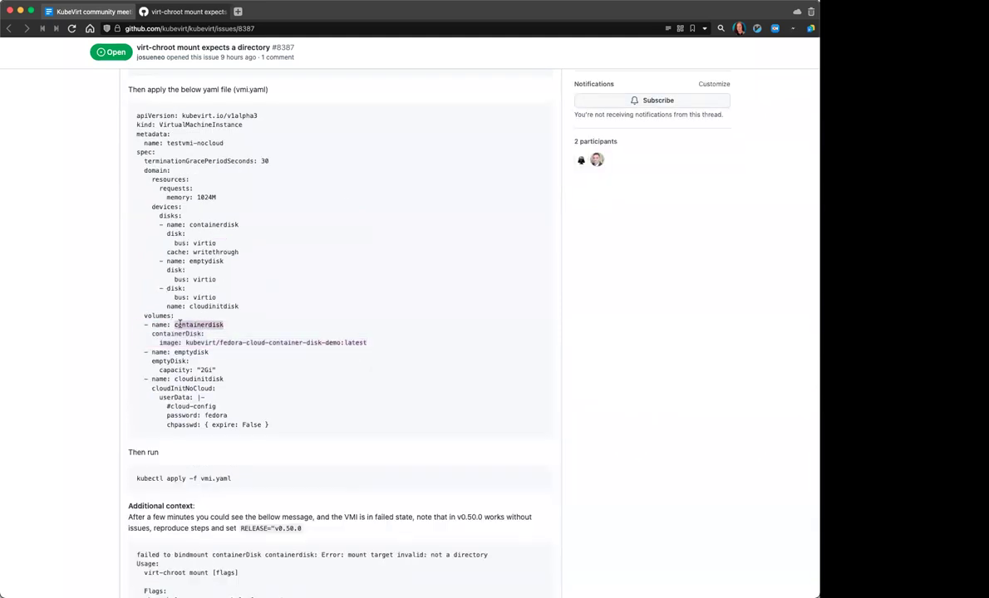
{"action": "key", "text": "super+f"}
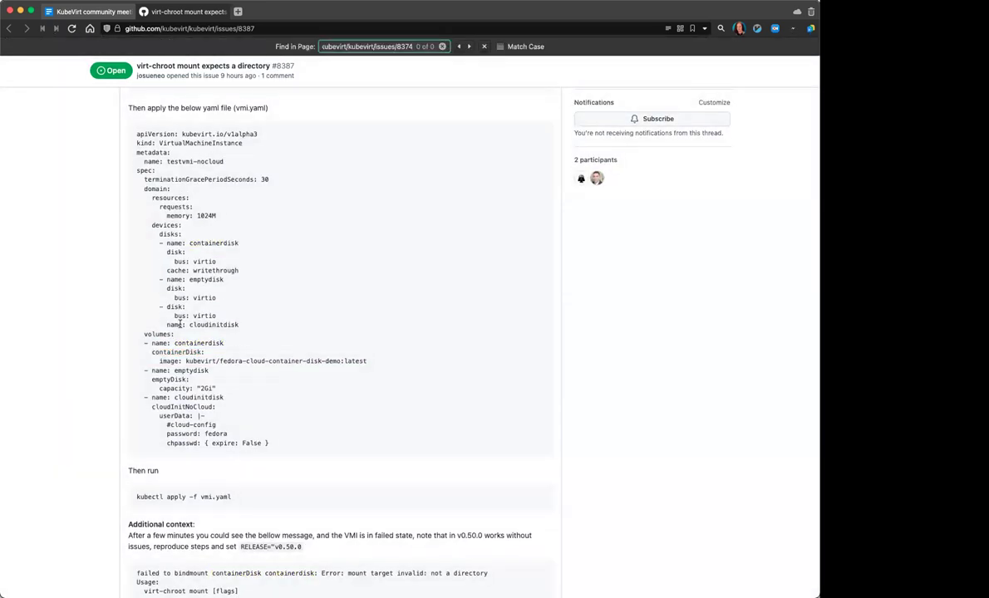
{"action": "key", "text": "super+a"}
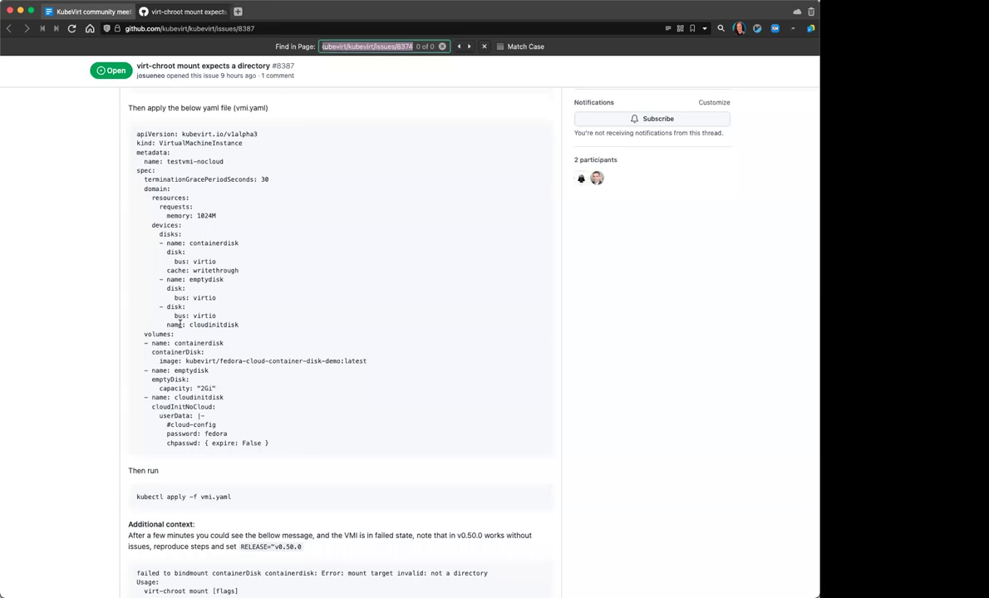
{"action": "key", "text": "Right"}
{"action": "left_click", "coordinate": [174, 326]}
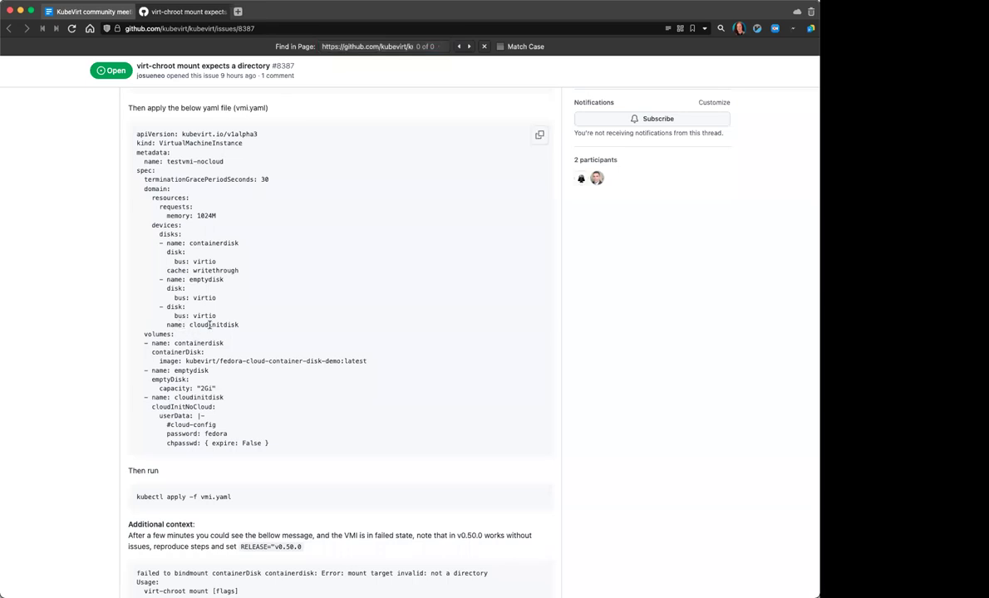
{"action": "double_click", "coordinate": [210, 325]}
{"action": "key", "text": "super+f"}
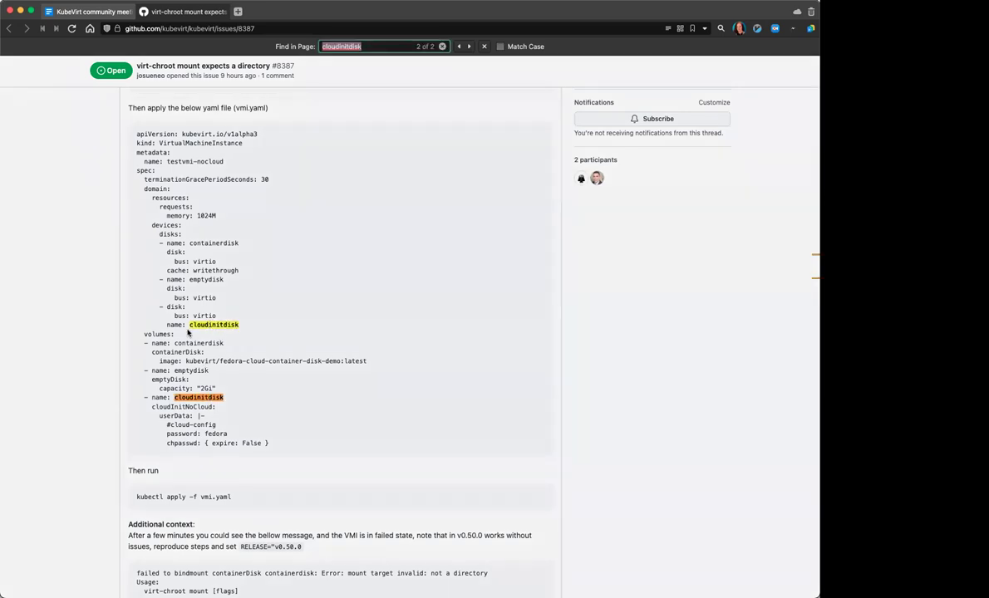
{"action": "left_click_drag", "start_coordinate": [226, 316], "coordinate": [108, 310]}
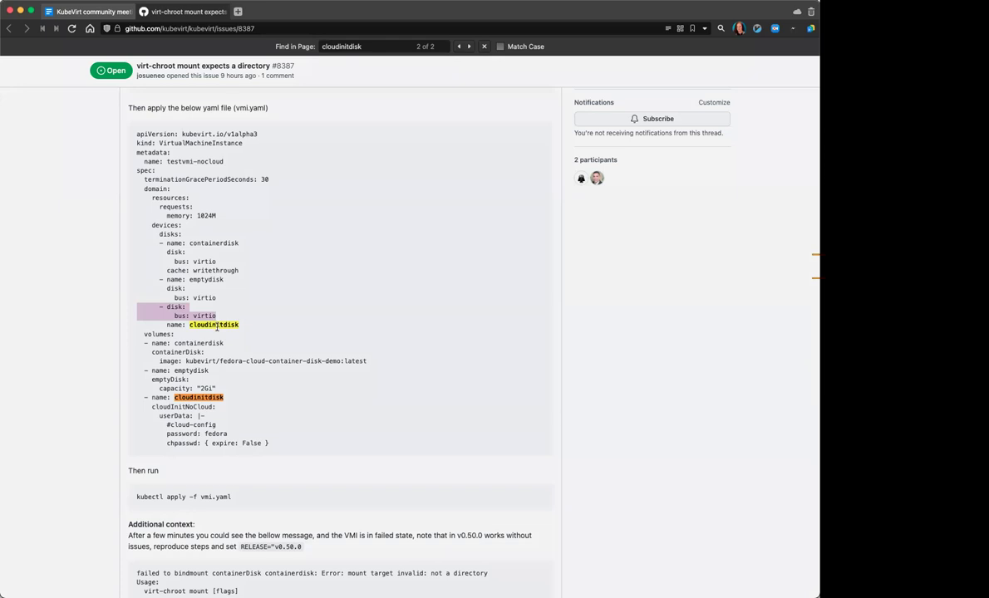
{"action": "left_click", "coordinate": [221, 319]}
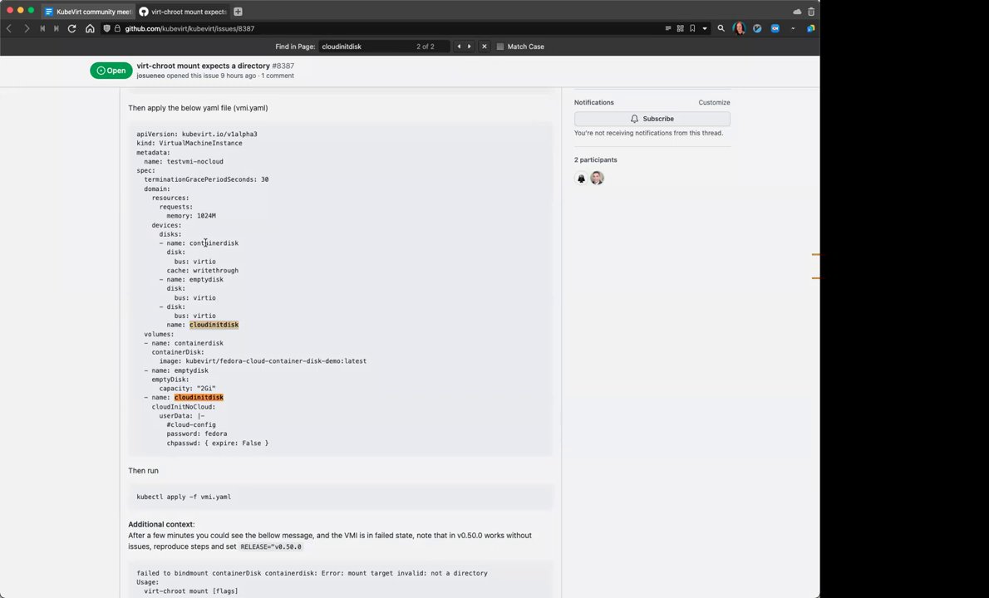
Step: Search the issue page for containerdisk and check the disk, bus and cache lines of its entry
{"action": "double_click", "coordinate": [200, 342]}
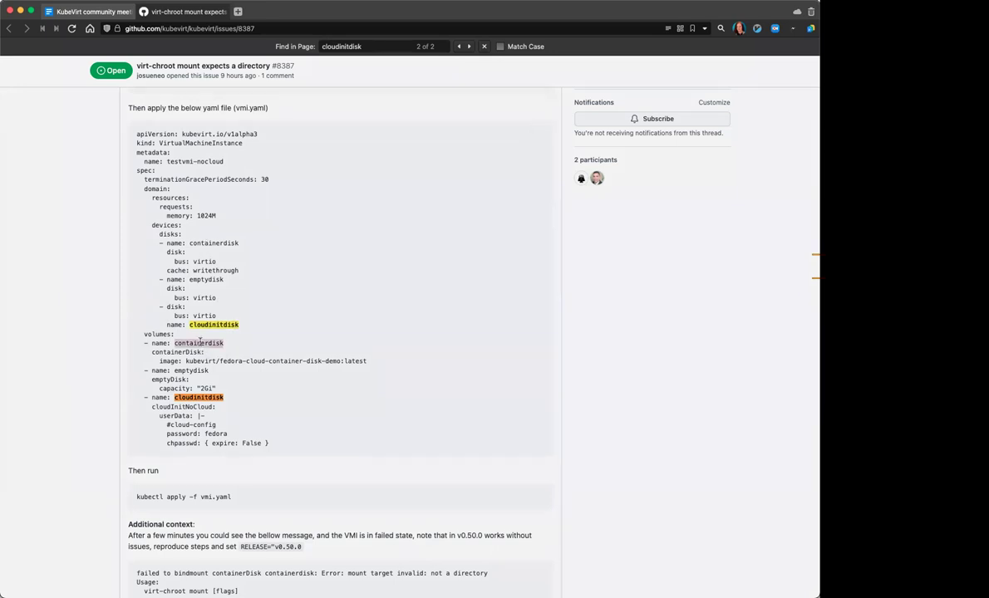
{"action": "key", "text": "super+f"}
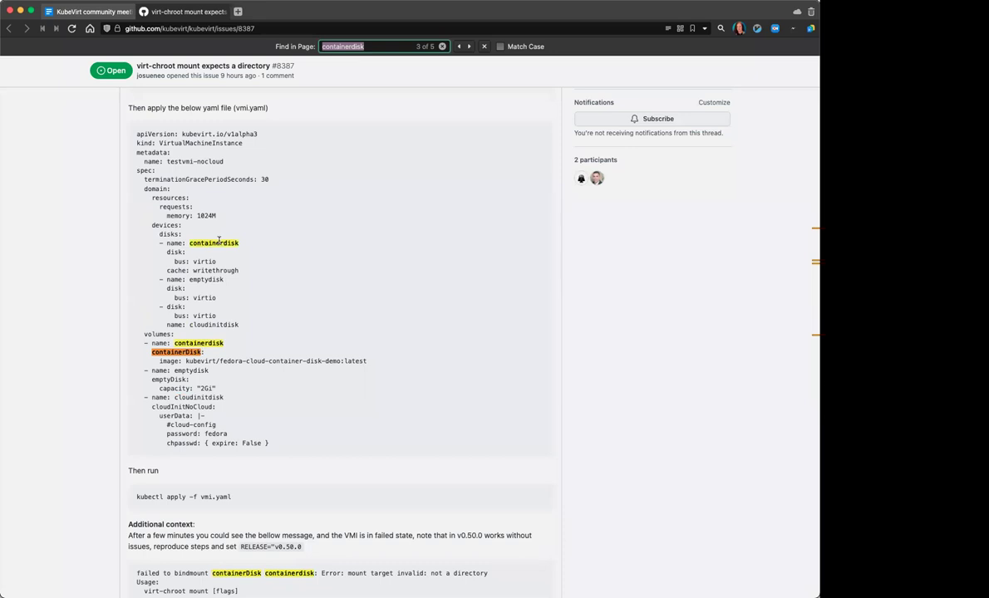
{"action": "left_click_drag", "start_coordinate": [232, 267], "coordinate": [117, 258]}
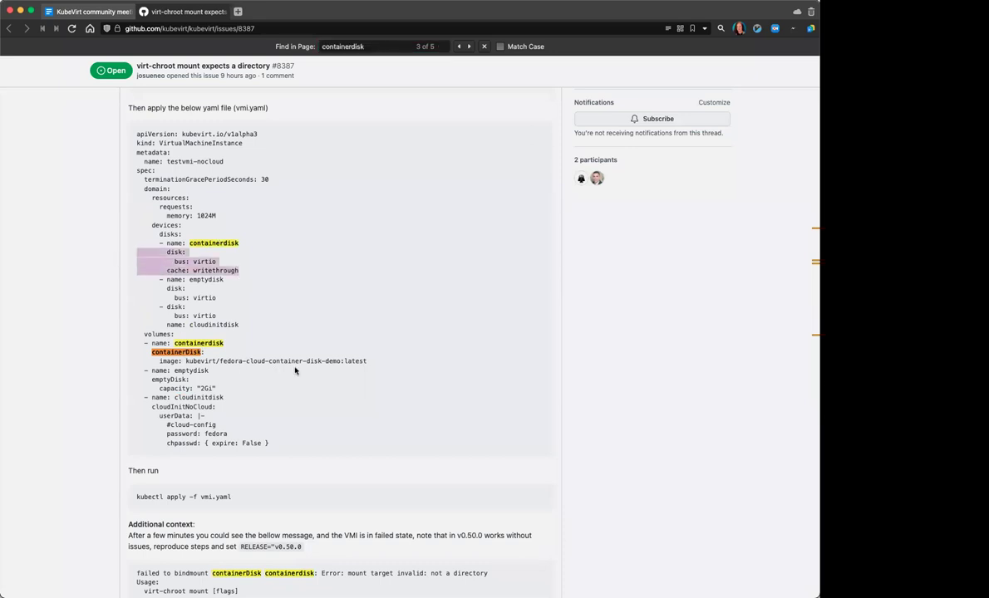
Step: Read the error output, the reporter's environment details and the follow-up comment about the same problem in issue #8387
{"action": "scroll", "coordinate": [359, 370], "scroll_direction": "down", "scroll_amount": 8}
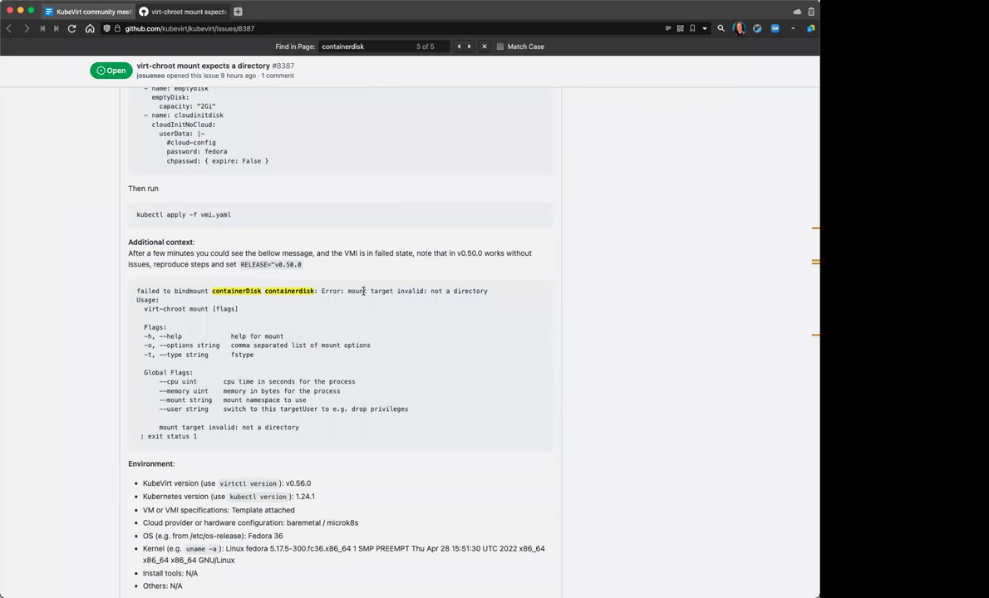
{"action": "scroll", "coordinate": [363, 291], "scroll_direction": "down", "scroll_amount": 3}
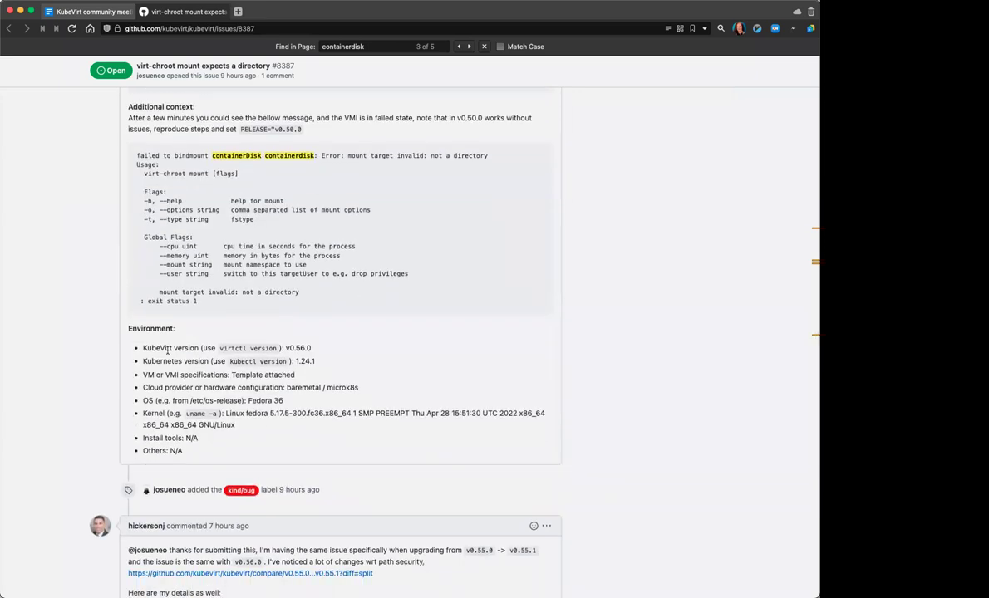
{"action": "scroll", "coordinate": [131, 405], "scroll_direction": "down", "scroll_amount": 8}
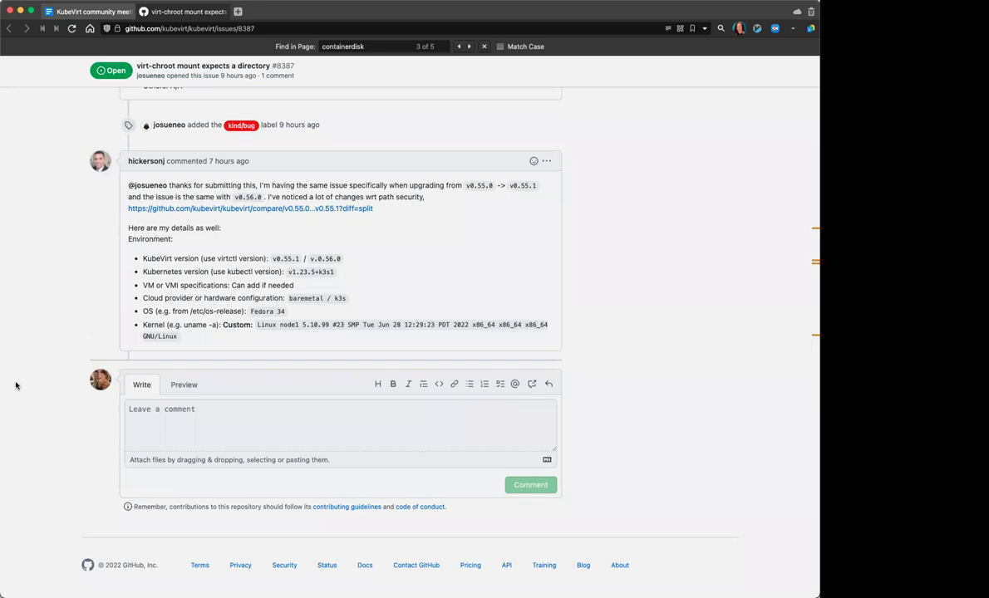
{"action": "scroll", "coordinate": [10, 380], "scroll_direction": "up", "scroll_amount": 5}
{"action": "scroll", "coordinate": [10, 380], "scroll_direction": "up", "scroll_amount": 10}
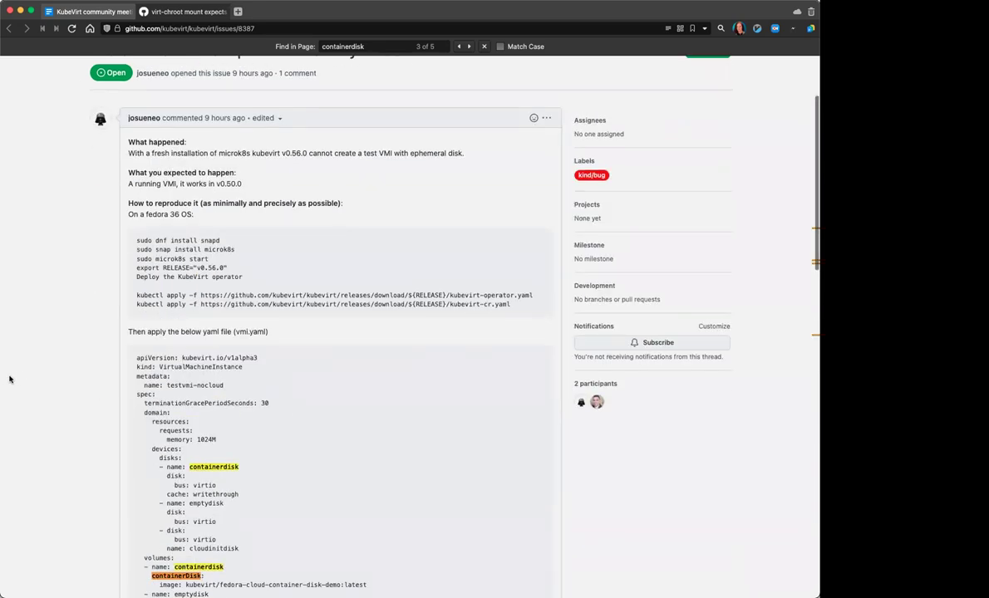
{"action": "scroll", "coordinate": [10, 380], "scroll_direction": "down", "scroll_amount": 15}
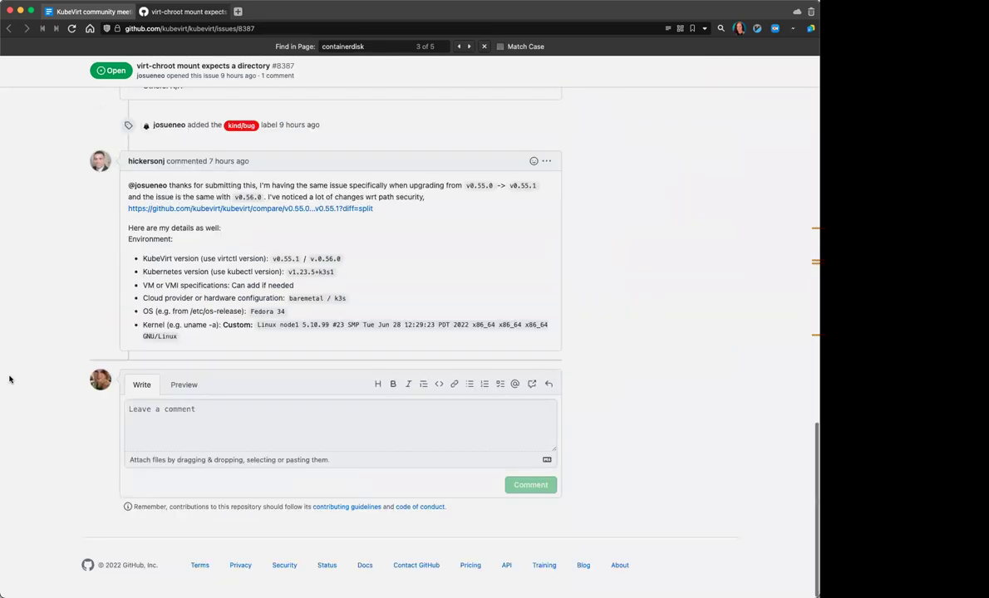
{"action": "scroll", "coordinate": [10, 380], "scroll_direction": "up", "scroll_amount": 5}
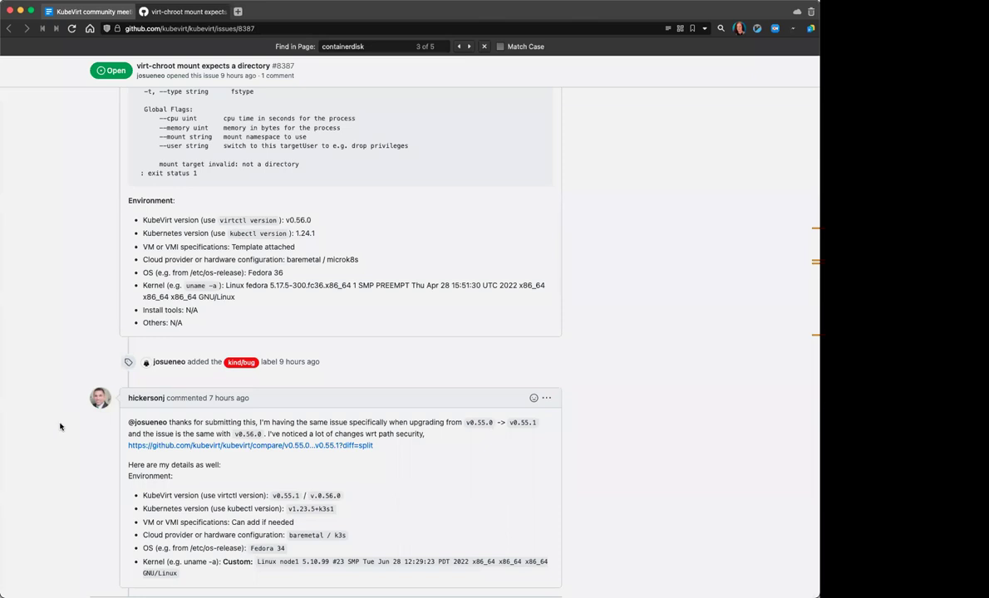
{"action": "scroll", "coordinate": [60, 426], "scroll_direction": "down", "scroll_amount": 3}
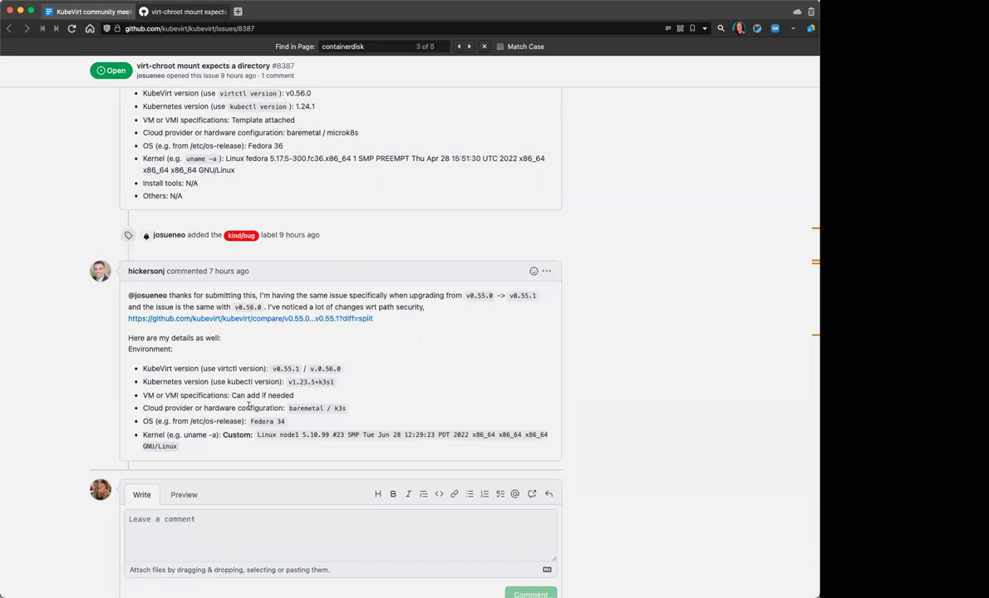
Step: Compare the commenter's VM specifications line with the reporter's environment and the container disk image in the manifest
{"action": "left_click_drag", "start_coordinate": [295, 396], "coordinate": [181, 396]}
{"action": "scroll", "coordinate": [185, 399], "scroll_direction": "up", "scroll_amount": 3}
{"action": "scroll", "coordinate": [191, 465], "scroll_direction": "down", "scroll_amount": 1}
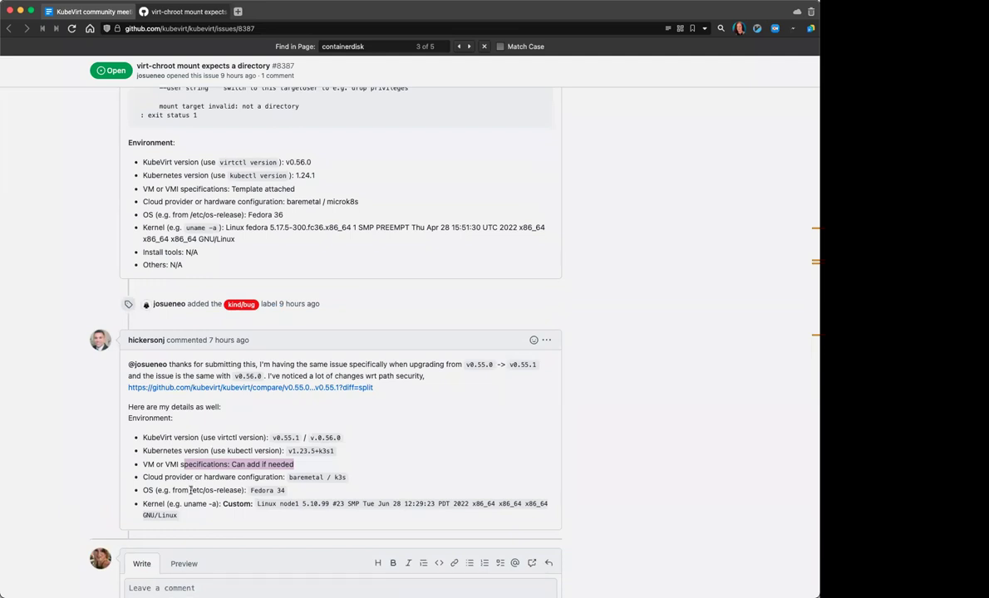
{"action": "scroll", "coordinate": [191, 491], "scroll_direction": "up", "scroll_amount": 5}
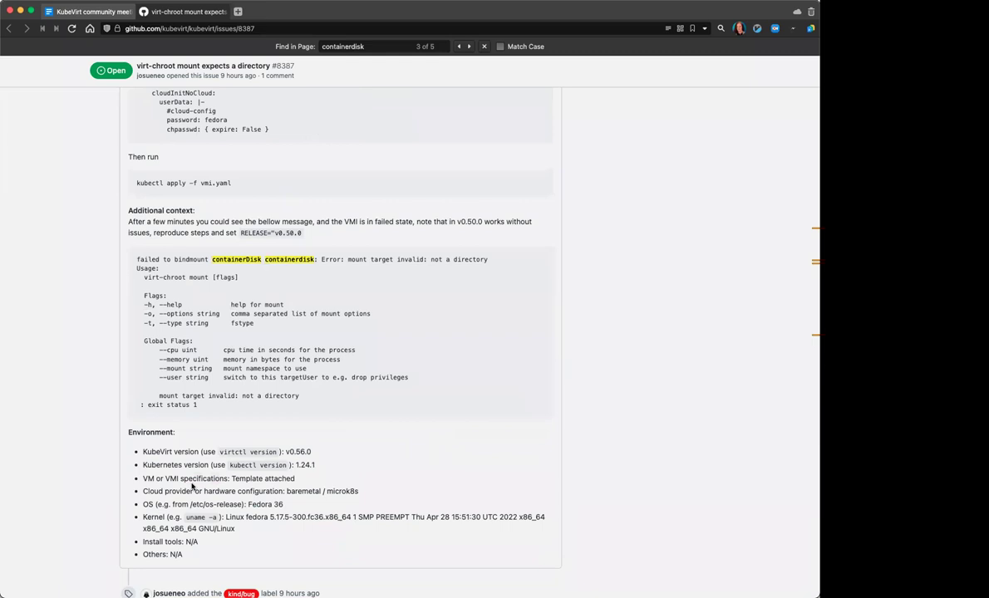
{"action": "scroll", "coordinate": [182, 488], "scroll_direction": "up", "scroll_amount": 4}
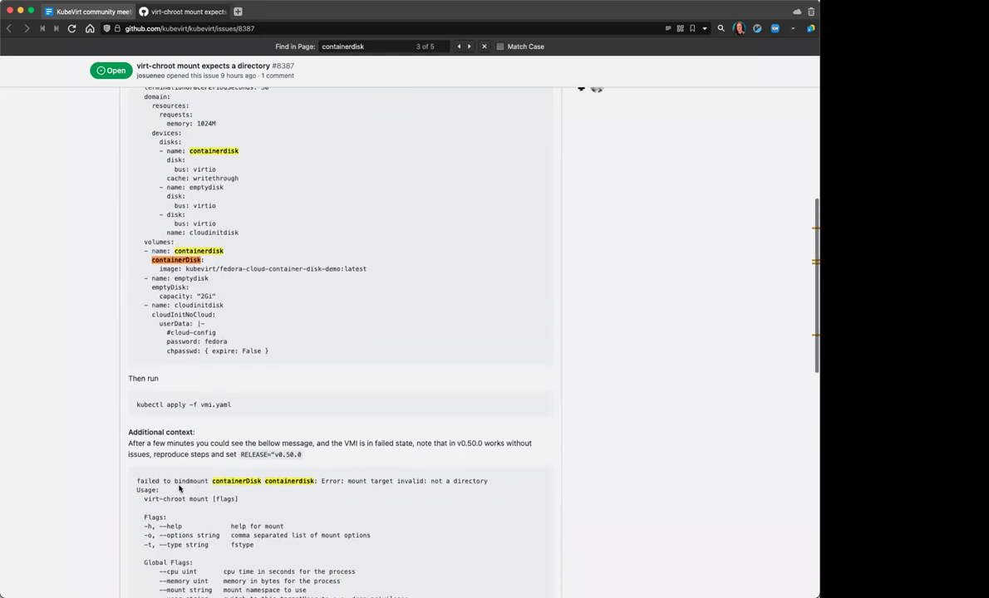
{"action": "left_click_drag", "start_coordinate": [184, 268], "coordinate": [373, 271]}
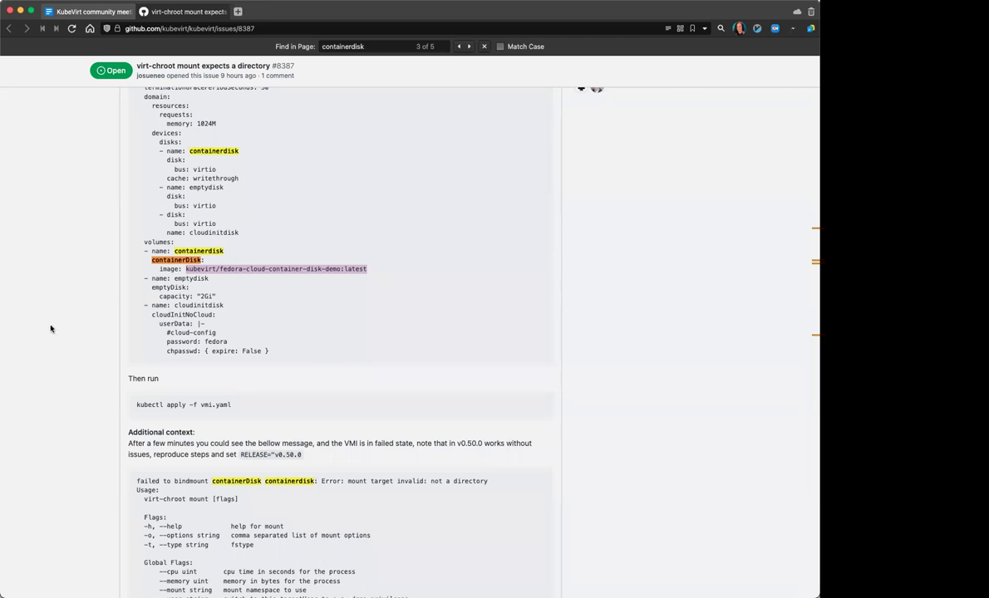
Step: Reread the expected behavior and the reproduction commands at the start of issue #8387
{"action": "scroll", "coordinate": [50, 327], "scroll_direction": "up", "scroll_amount": 5}
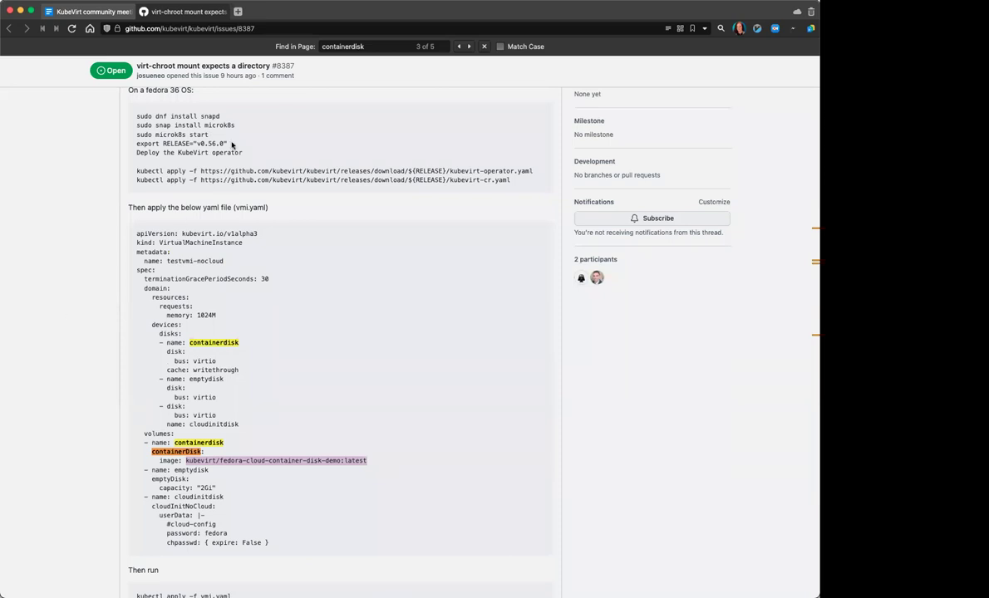
{"action": "scroll", "coordinate": [232, 145], "scroll_direction": "up", "scroll_amount": 5}
{"action": "left_click_drag", "start_coordinate": [244, 300], "coordinate": [90, 296]}
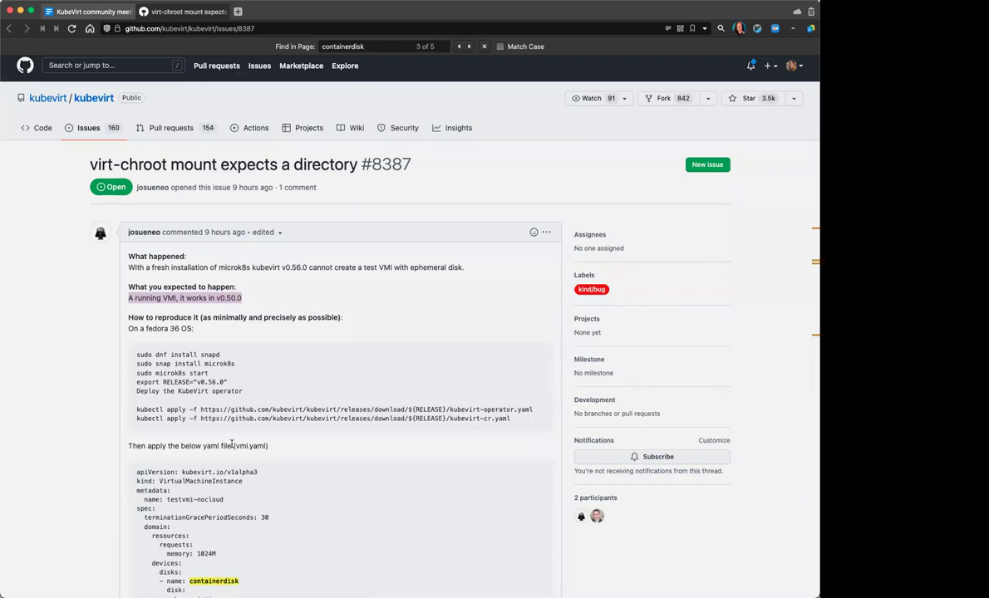
{"action": "scroll", "coordinate": [232, 445], "scroll_direction": "down", "scroll_amount": 5}
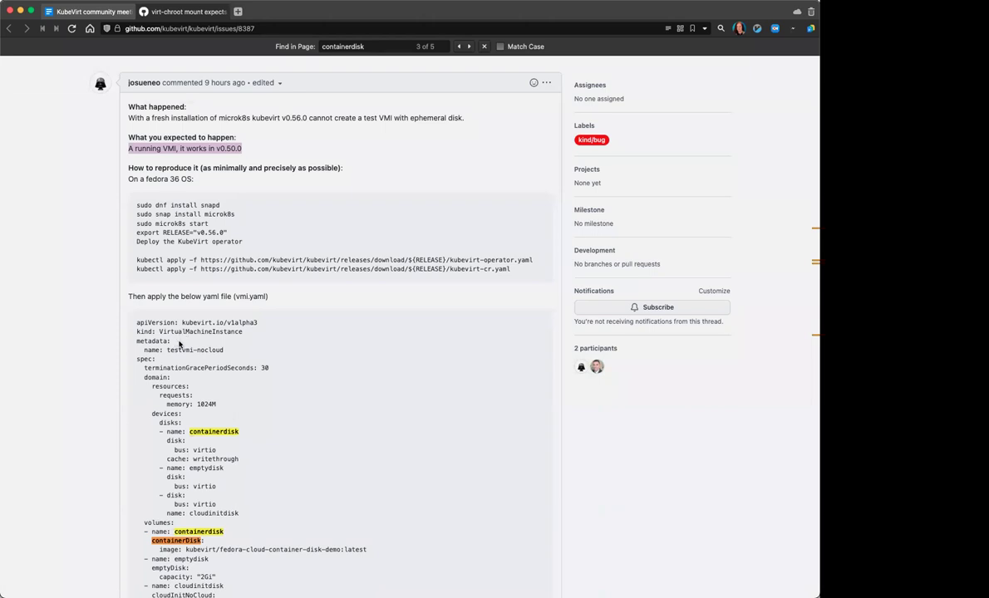
Step: Check the #8387 Bug scrub entry in the meeting minutes, review the issue's description and manifest once more, and return to the minutes
{"action": "left_click", "coordinate": [94, 13]}
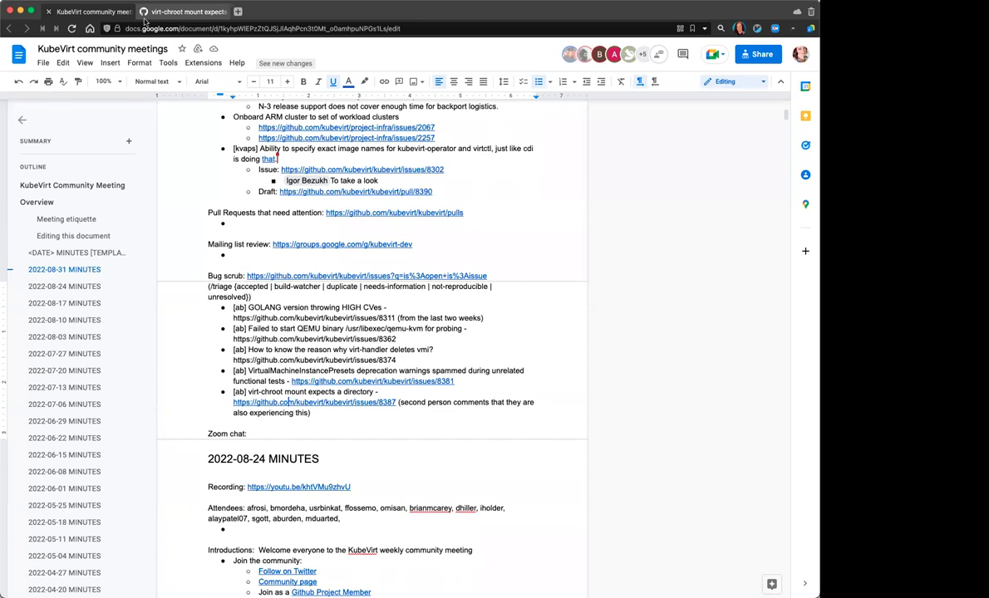
{"action": "left_click", "coordinate": [219, 14]}
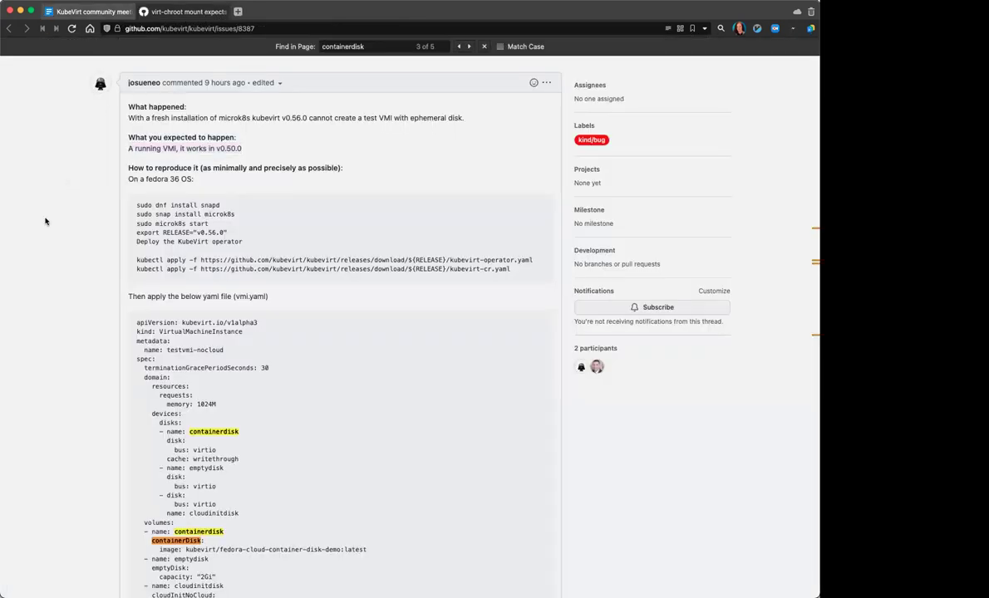
{"action": "scroll", "coordinate": [45, 221], "scroll_direction": "up", "scroll_amount": 4}
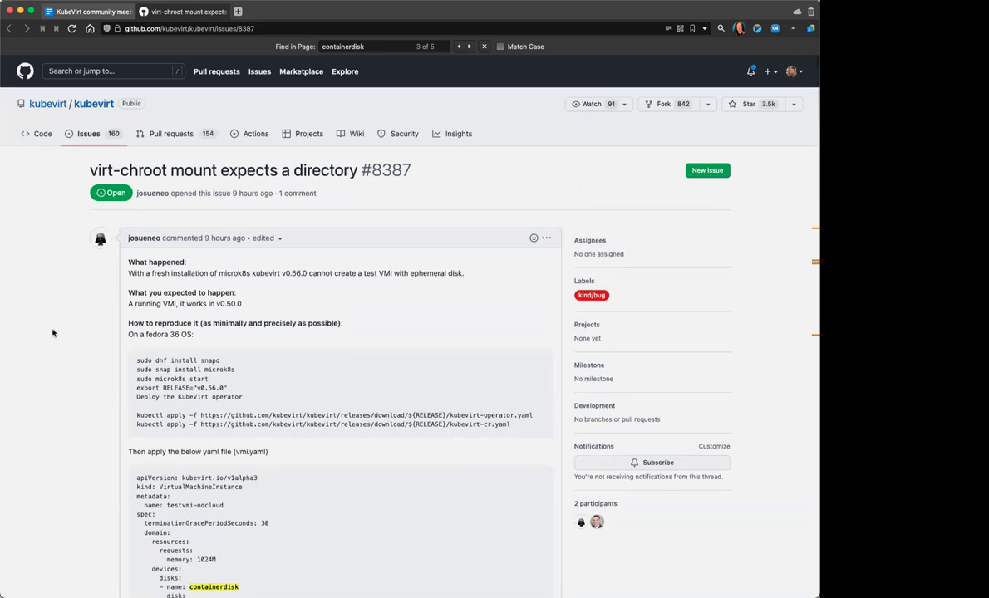
{"action": "scroll", "coordinate": [52, 334], "scroll_direction": "down", "scroll_amount": 3}
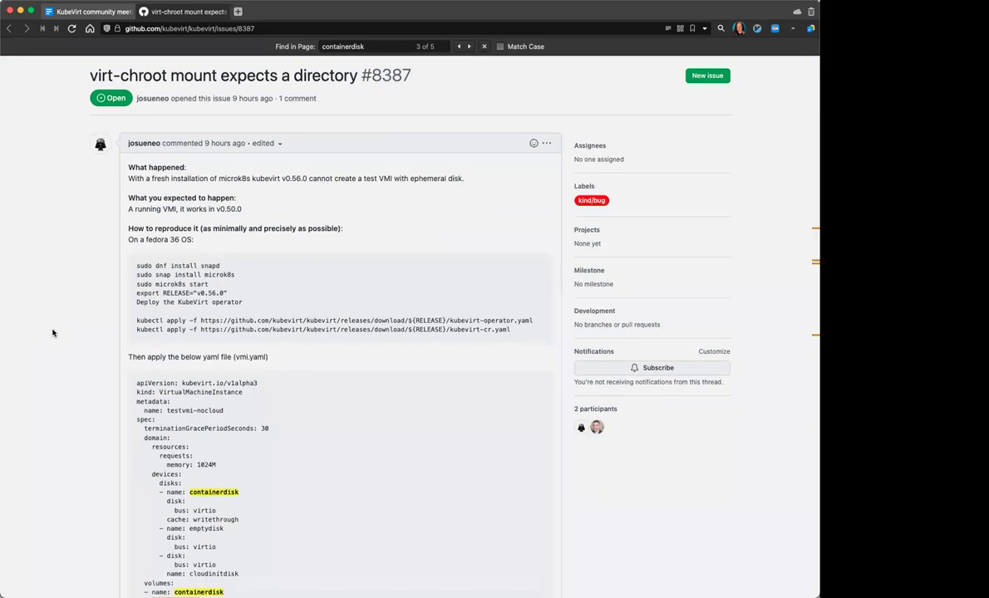
{"action": "scroll", "coordinate": [59, 372], "scroll_direction": "down", "scroll_amount": 6}
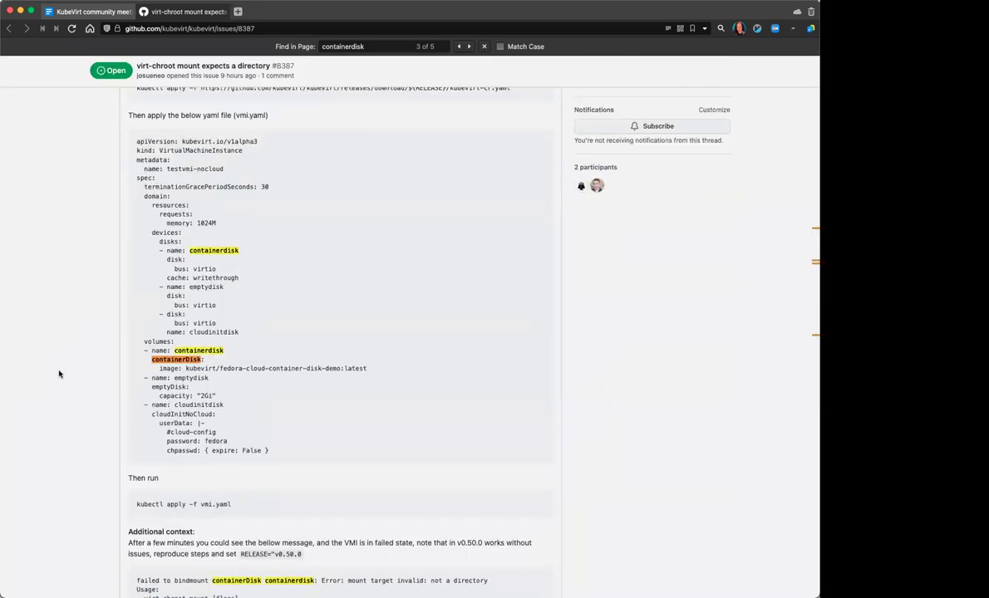
{"action": "left_click", "coordinate": [91, 11]}
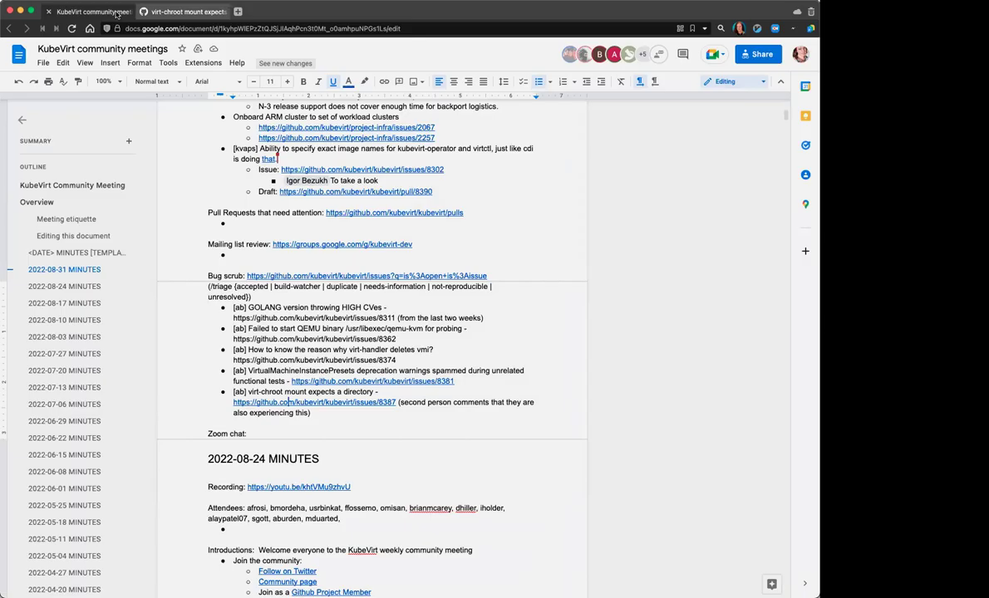
Step: Glance over the Open Floor notes in the minutes, then examine the resource kind and container disk image line in issue #8387's manifest
{"action": "left_click", "coordinate": [436, 256]}
{"action": "scroll", "coordinate": [435, 255], "scroll_direction": "up", "scroll_amount": 3}
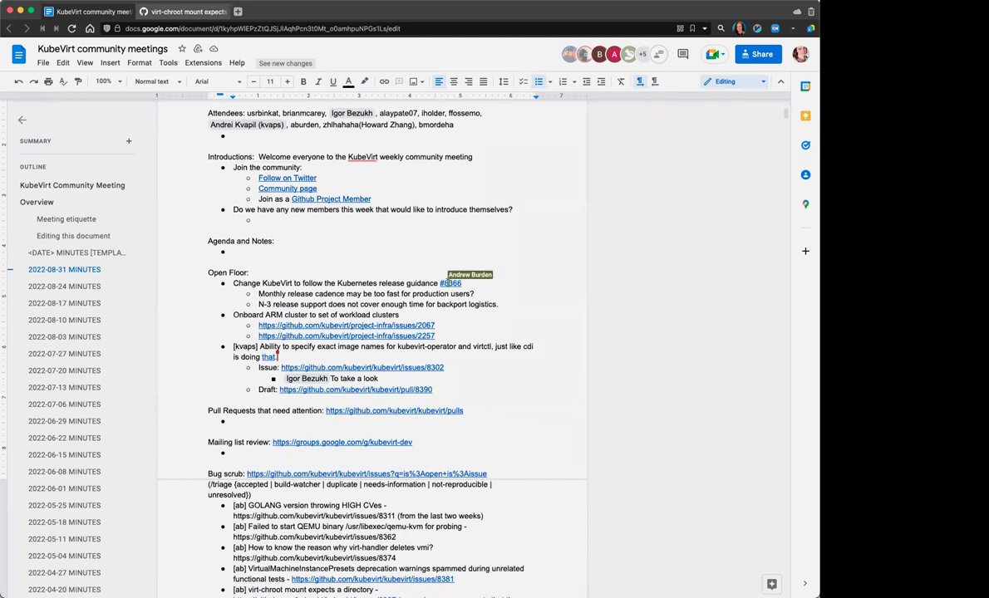
{"action": "left_click", "coordinate": [174, 13]}
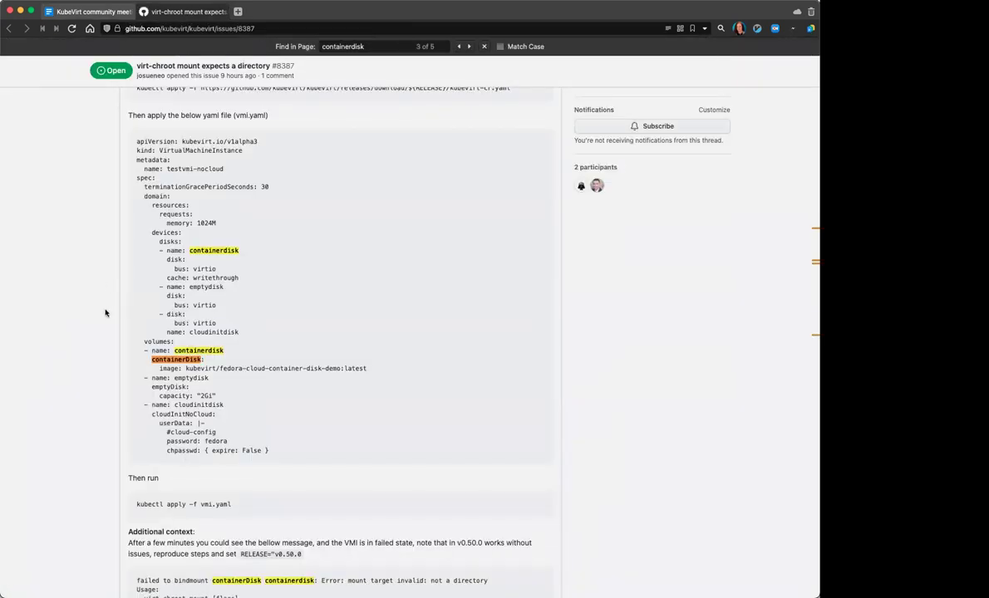
{"action": "scroll", "coordinate": [104, 314], "scroll_direction": "up", "scroll_amount": 3}
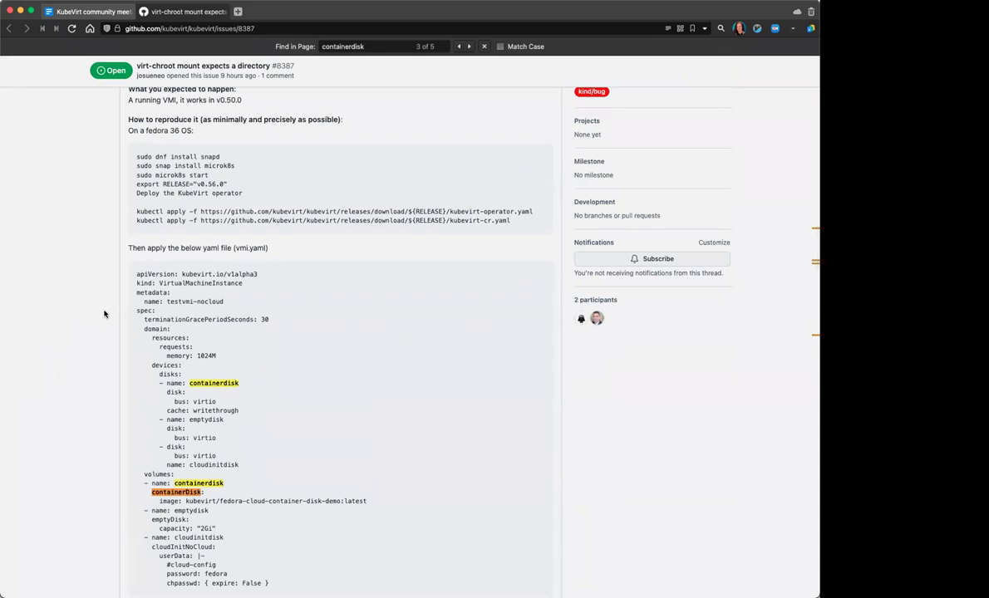
{"action": "scroll", "coordinate": [104, 314], "scroll_direction": "up", "scroll_amount": 1}
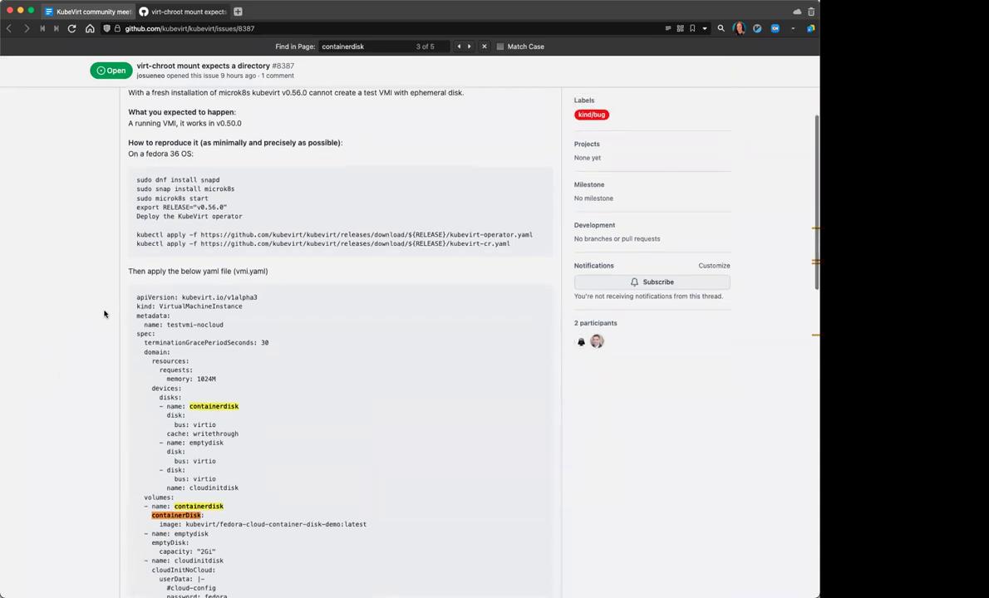
{"action": "left_click_drag", "start_coordinate": [368, 525], "coordinate": [160, 529]}
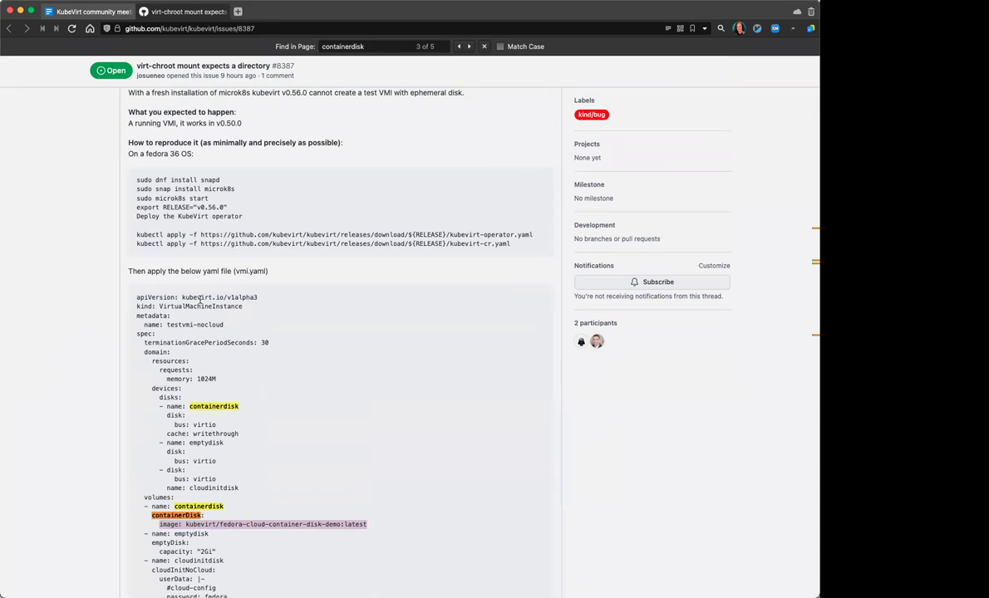
{"action": "left_click_drag", "start_coordinate": [159, 306], "coordinate": [245, 307]}
{"action": "left_click_drag", "start_coordinate": [158, 524], "coordinate": [366, 526]}
{"action": "scroll", "coordinate": [221, 266], "scroll_direction": "down", "scroll_amount": 5}
{"action": "left_click_drag", "start_coordinate": [220, 355], "coordinate": [237, 357]}
{"action": "triple_click", "coordinate": [237, 357]}
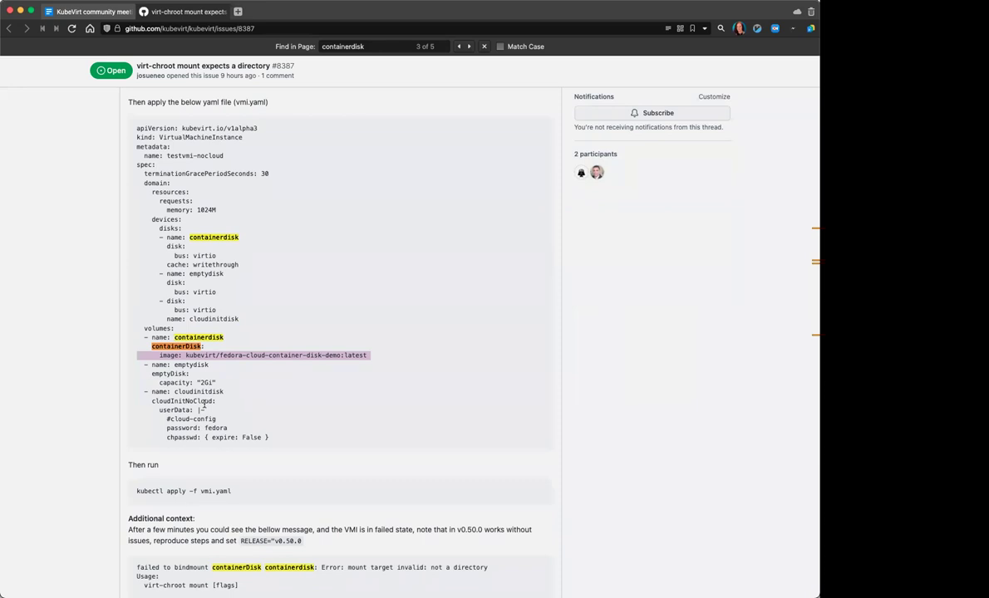
Step: Review the additional context in issue #8387, then compare the failing and working KubeVirt versions and the reproduction commands
{"action": "scroll", "coordinate": [204, 404], "scroll_direction": "down", "scroll_amount": 5}
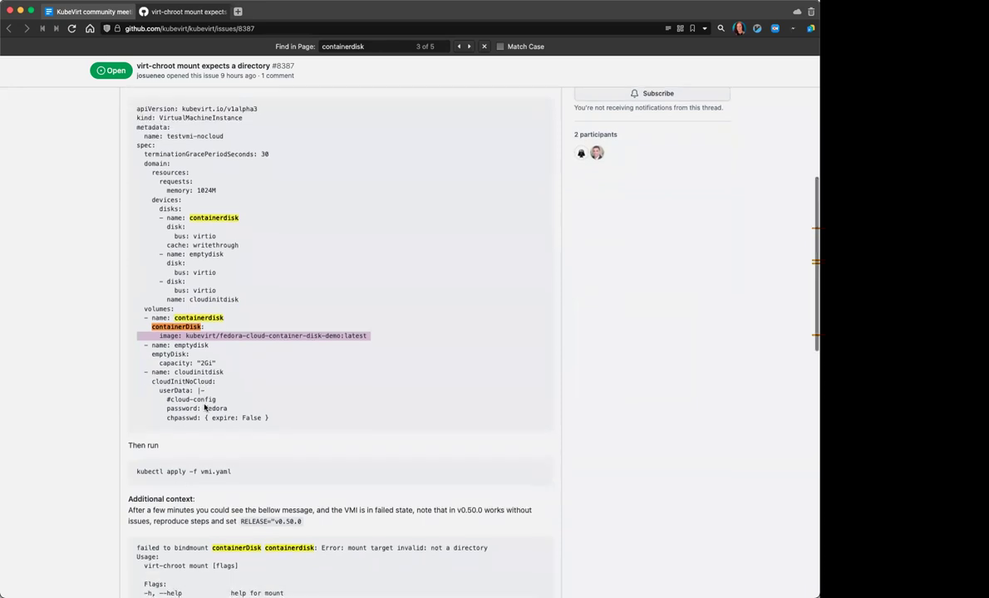
{"action": "scroll", "coordinate": [204, 405], "scroll_direction": "down", "scroll_amount": 4}
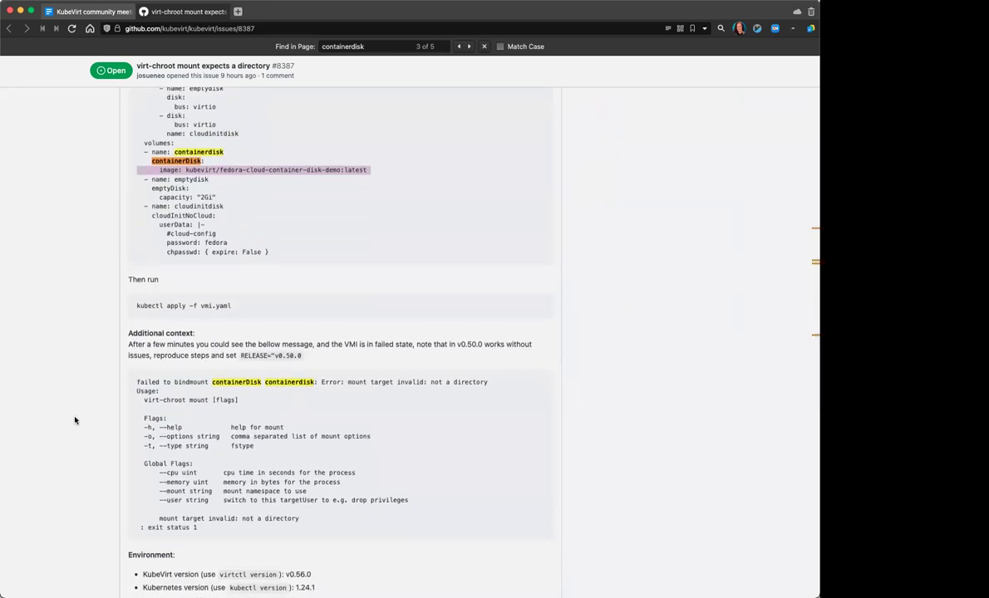
{"action": "scroll", "coordinate": [74, 420], "scroll_direction": "up", "scroll_amount": 15}
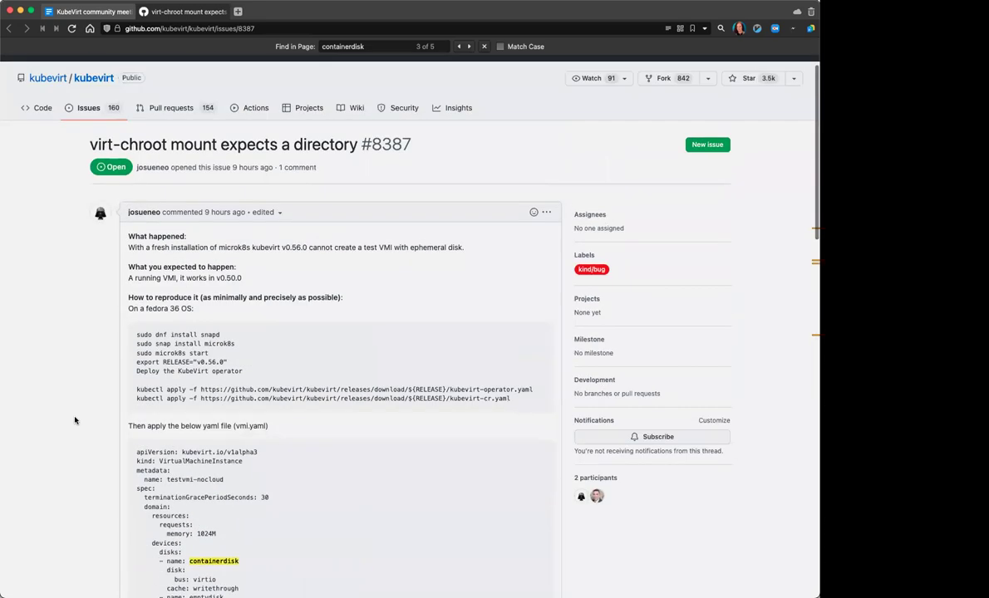
{"action": "triple_click", "coordinate": [233, 247]}
{"action": "left_click", "coordinate": [284, 247]}
{"action": "left_click_drag", "start_coordinate": [286, 246], "coordinate": [309, 246]}
{"action": "left_click", "coordinate": [201, 257]}
{"action": "left_click_drag", "start_coordinate": [217, 279], "coordinate": [243, 278]}
{"action": "scroll", "coordinate": [86, 375], "scroll_direction": "down", "scroll_amount": 5}
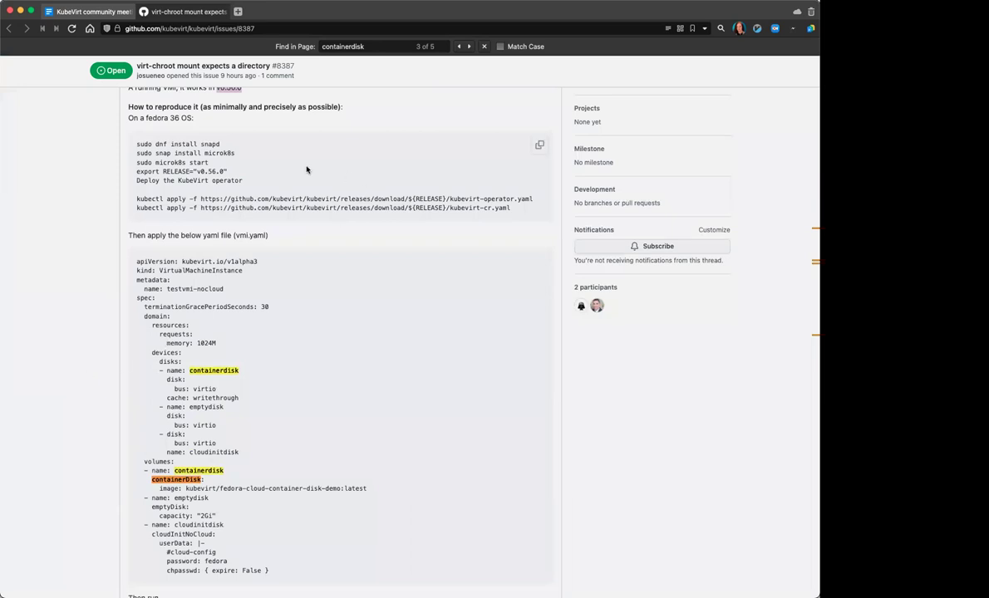
{"action": "left_click_drag", "start_coordinate": [511, 207], "coordinate": [112, 125]}
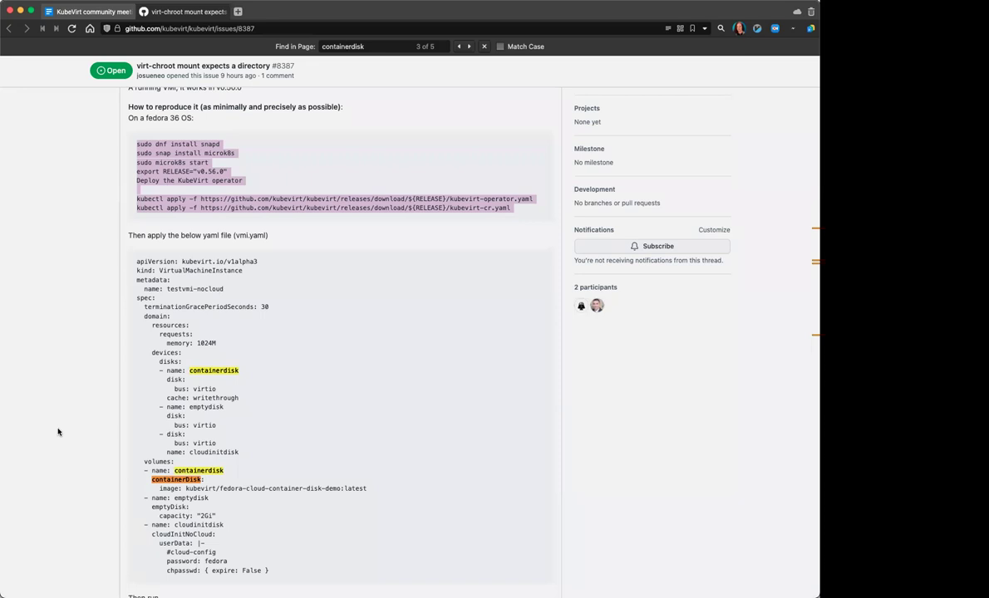
Step: Go through the mount error output and the reporter's environment list in issue #8387 once more
{"action": "scroll", "coordinate": [58, 432], "scroll_direction": "down", "scroll_amount": 5}
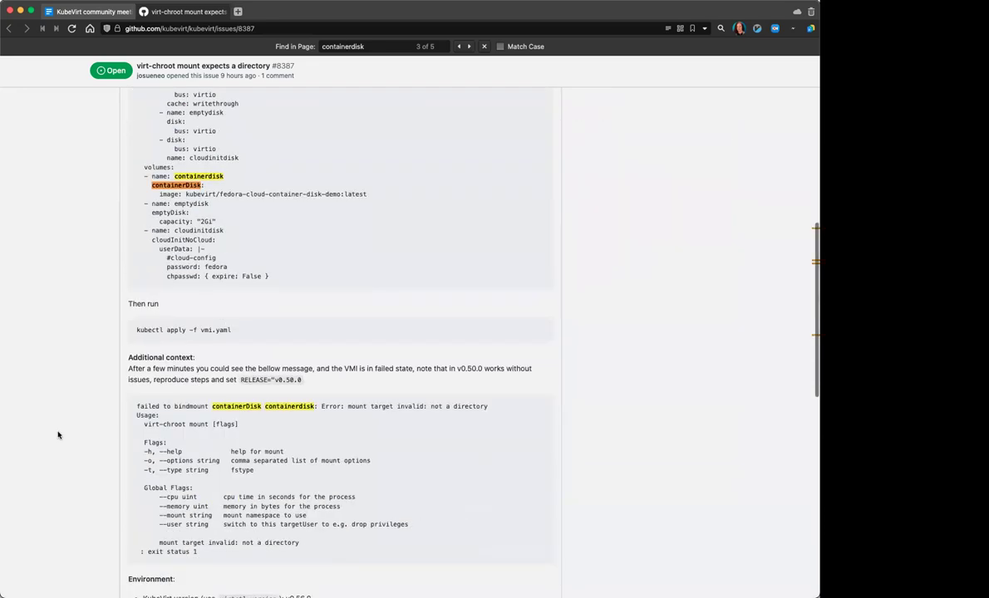
{"action": "scroll", "coordinate": [58, 435], "scroll_direction": "down", "scroll_amount": 5}
{"action": "scroll", "coordinate": [58, 435], "scroll_direction": "up", "scroll_amount": 3}
{"action": "scroll", "coordinate": [58, 435], "scroll_direction": "up", "scroll_amount": 3}
{"action": "scroll", "coordinate": [58, 434], "scroll_direction": "down", "scroll_amount": 3}
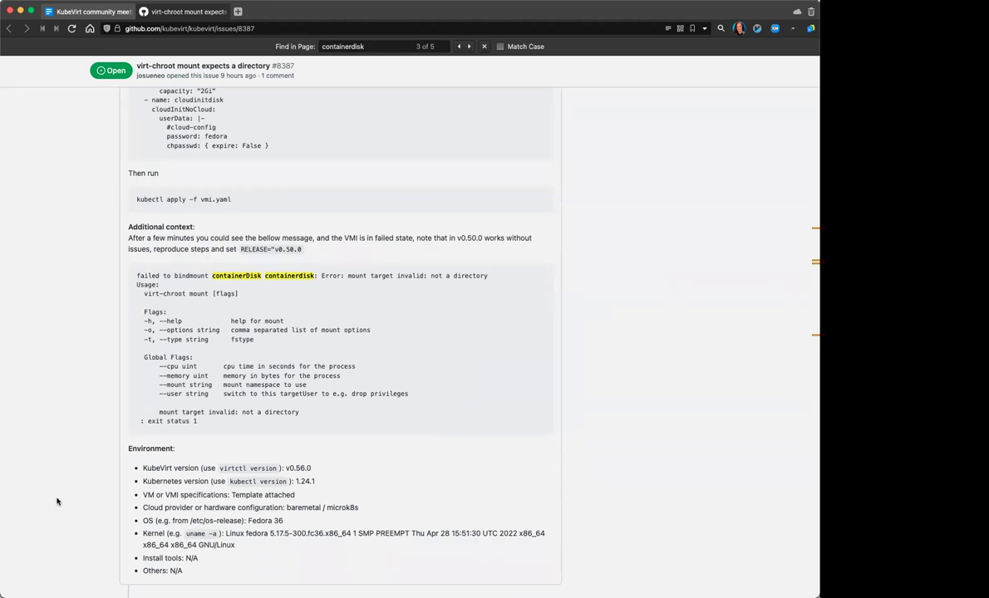
{"action": "scroll", "coordinate": [58, 501], "scroll_direction": "up", "scroll_amount": 10}
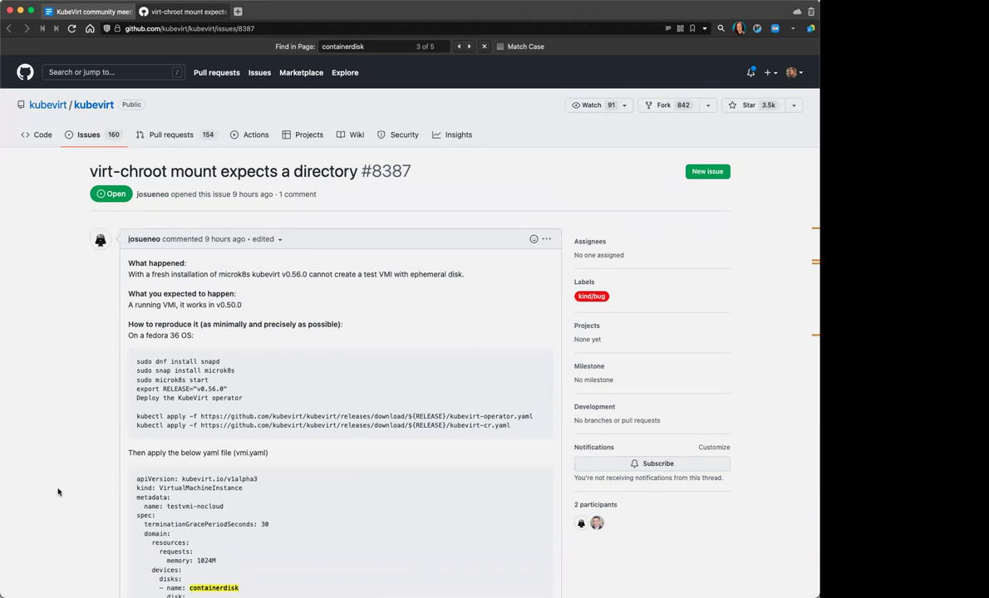
Step: Check the reproduction commands against the environment details and the follow-up comment in issue #8387, and close the issue page
{"action": "left_click_drag", "start_coordinate": [511, 427], "coordinate": [108, 341]}
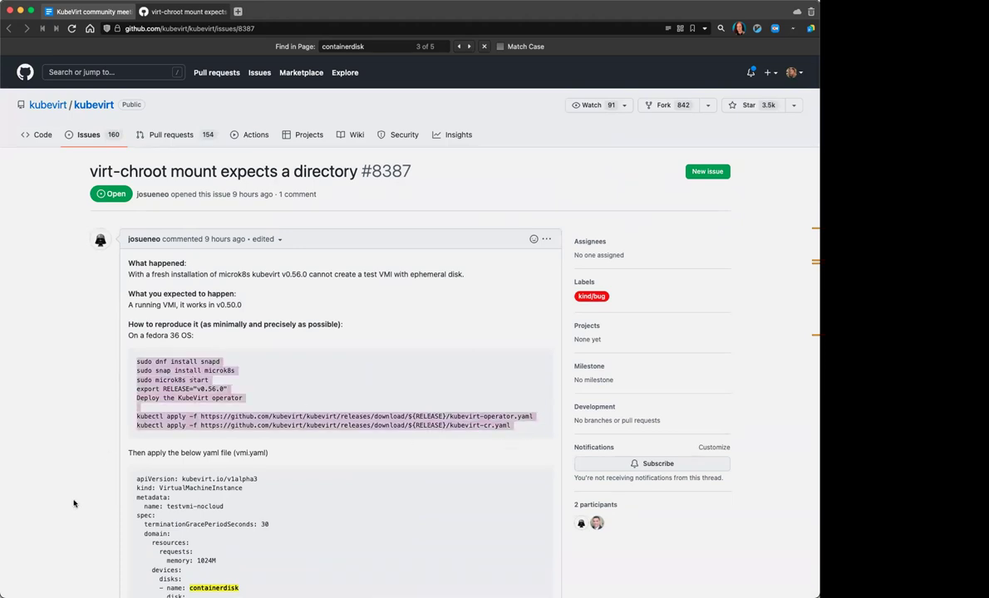
{"action": "scroll", "coordinate": [73, 504], "scroll_direction": "down", "scroll_amount": 5}
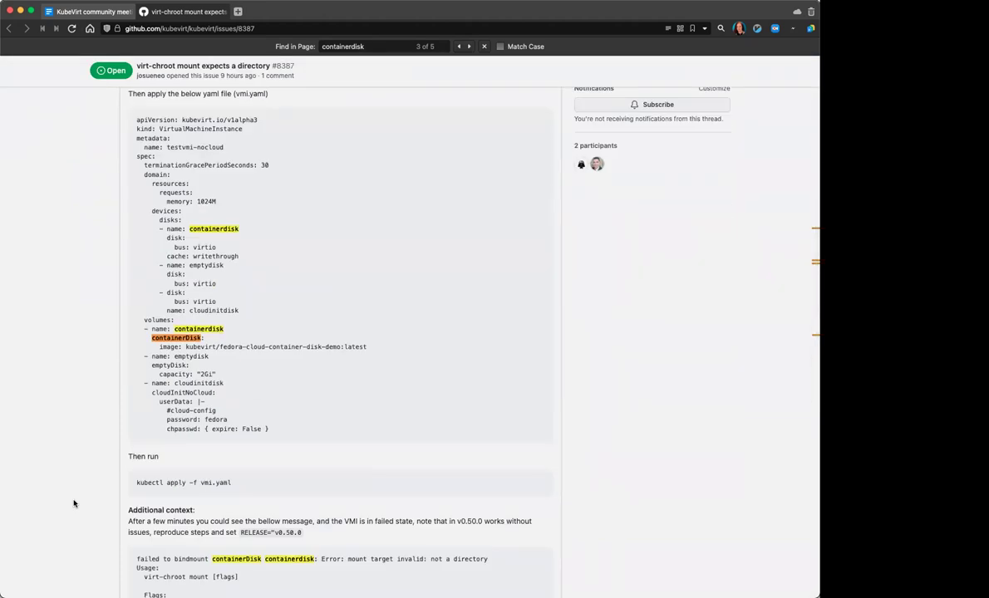
{"action": "scroll", "coordinate": [73, 504], "scroll_direction": "down", "scroll_amount": 10}
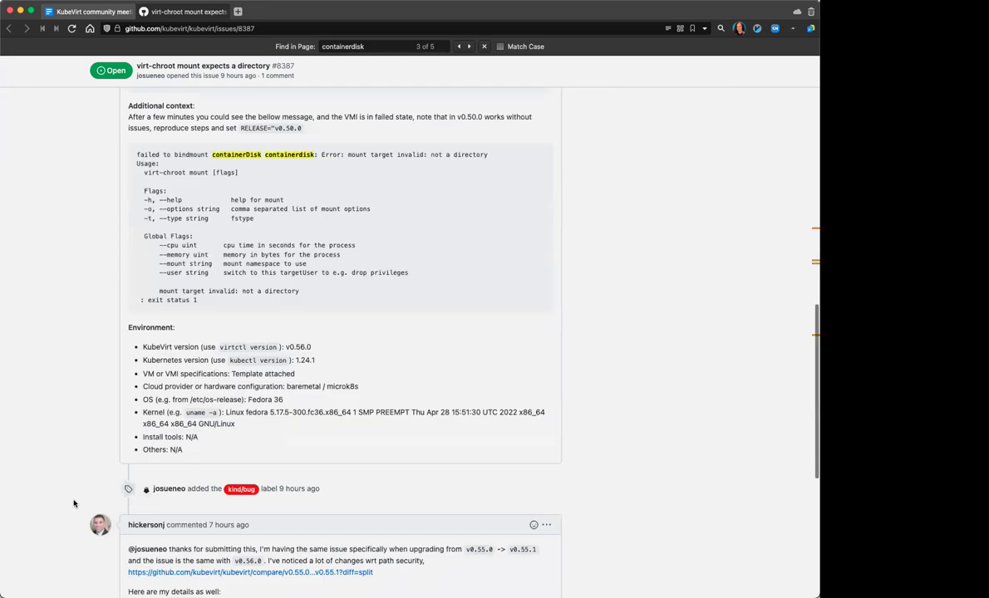
{"action": "scroll", "coordinate": [73, 504], "scroll_direction": "up", "scroll_amount": 3}
{"action": "scroll", "coordinate": [73, 504], "scroll_direction": "up", "scroll_amount": 2}
{"action": "scroll", "coordinate": [73, 504], "scroll_direction": "down", "scroll_amount": 2}
{"action": "scroll", "coordinate": [73, 503], "scroll_direction": "up", "scroll_amount": 2}
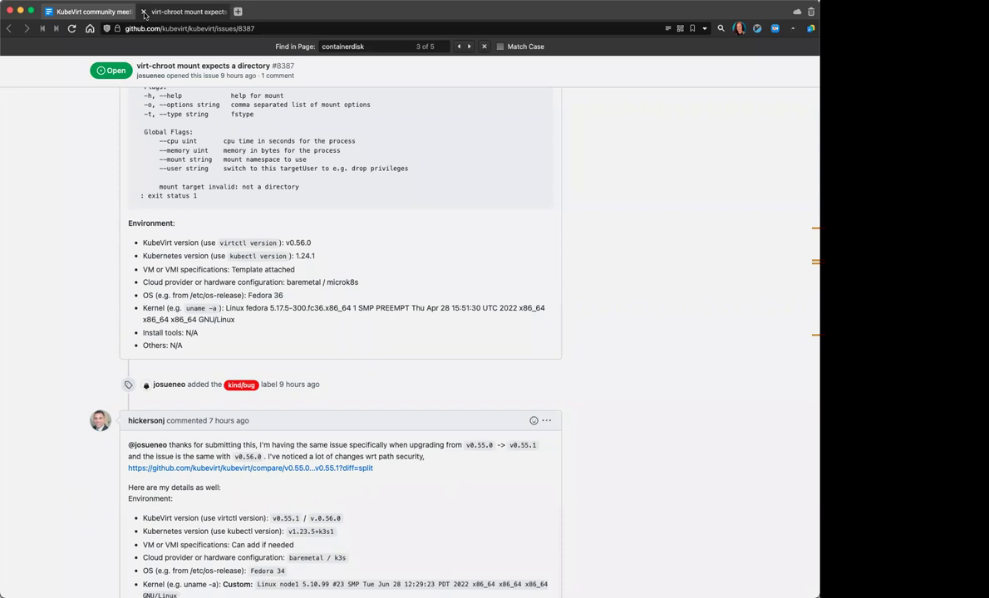
{"action": "left_click", "coordinate": [144, 12]}
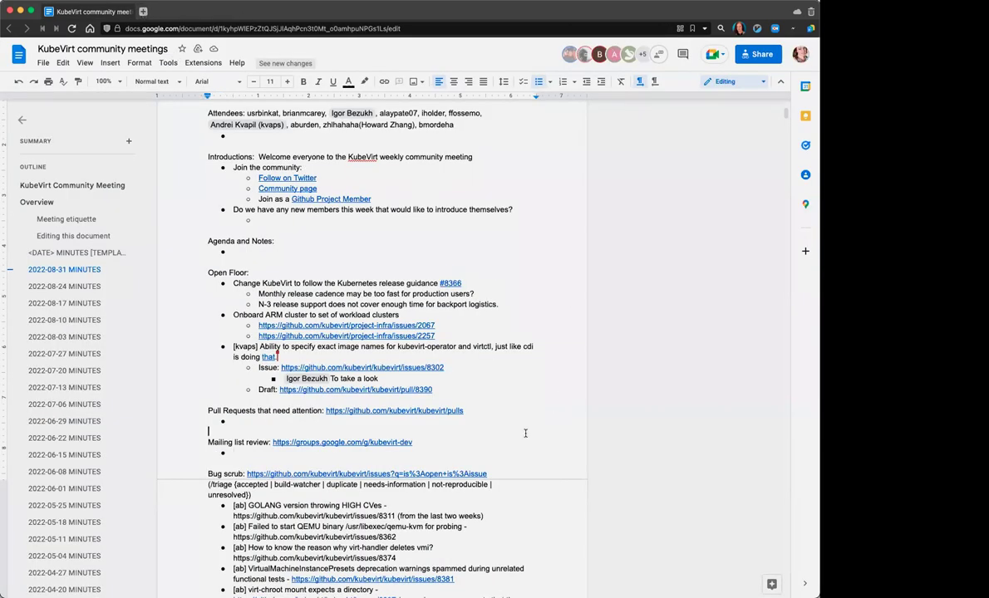
Step: Reopen issue #8387 from its Bug scrub entry in the 2022-08-31 minutes
{"action": "scroll", "coordinate": [499, 408], "scroll_direction": "down", "scroll_amount": 2}
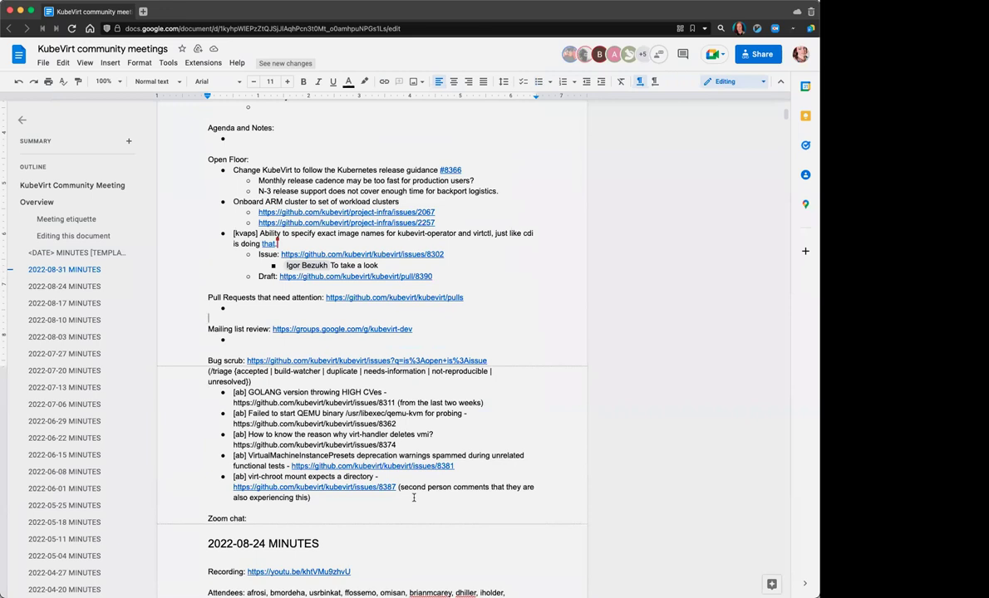
{"action": "right_click", "coordinate": [339, 486]}
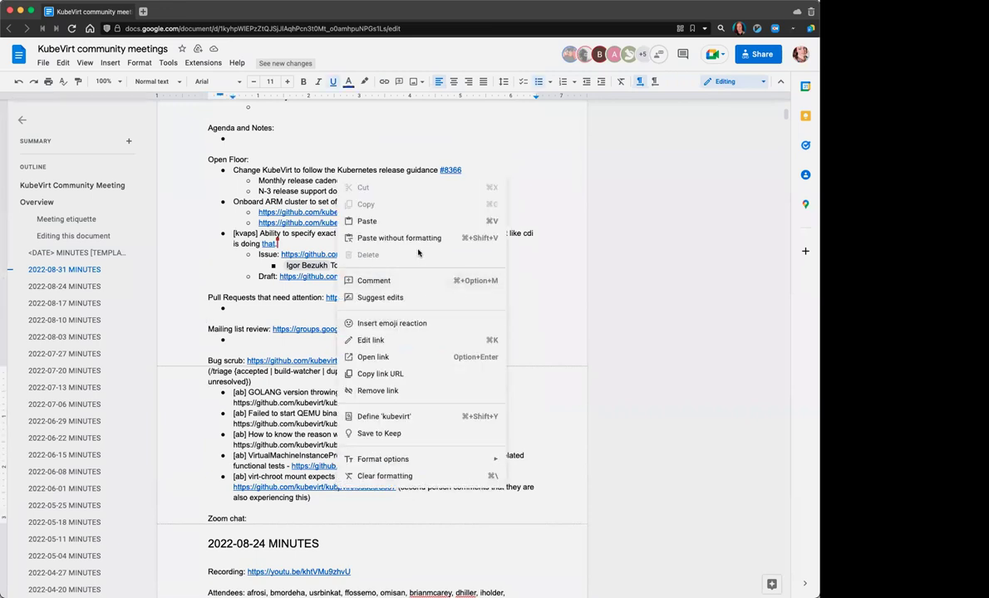
{"action": "key", "text": "Escape"}
{"action": "left_click", "coordinate": [320, 504]}
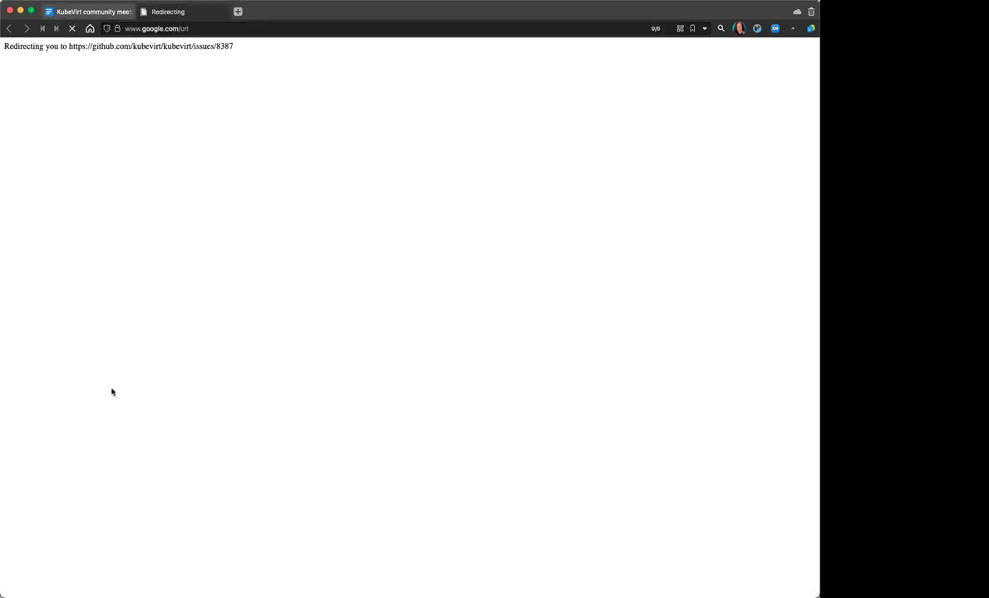
Step: Post a "/cc" comment mentioning the contributor's GitHub handle on issue #8387, and close the issue page to return to the minutes
{"action": "scroll", "coordinate": [142, 441], "scroll_direction": "down", "scroll_amount": 15}
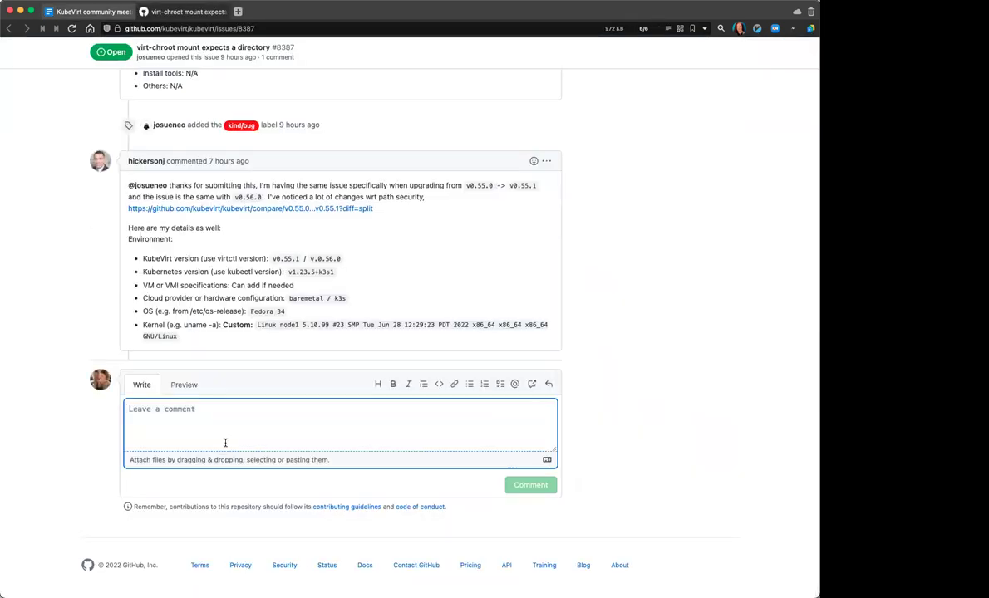
{"action": "type", "text": "/cc"}
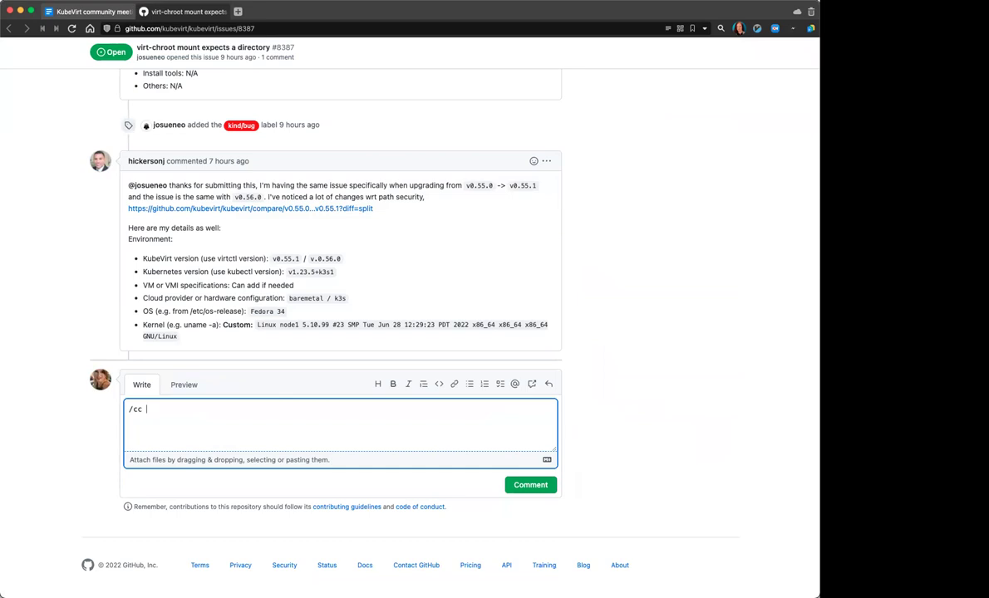
{"action": "type", "text": " @dh"}
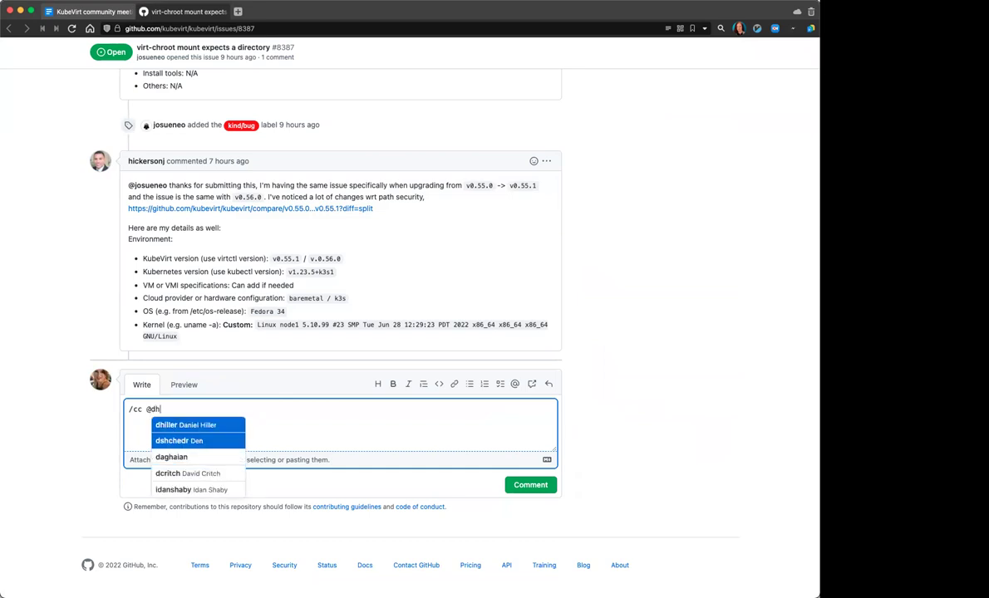
{"action": "key", "text": "Return"}
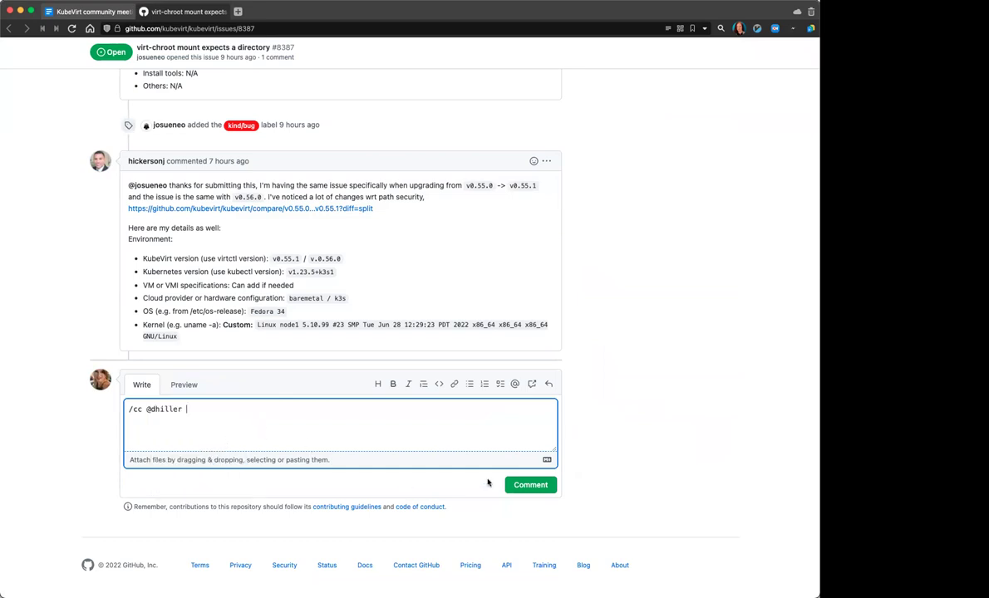
{"action": "left_click", "coordinate": [517, 484]}
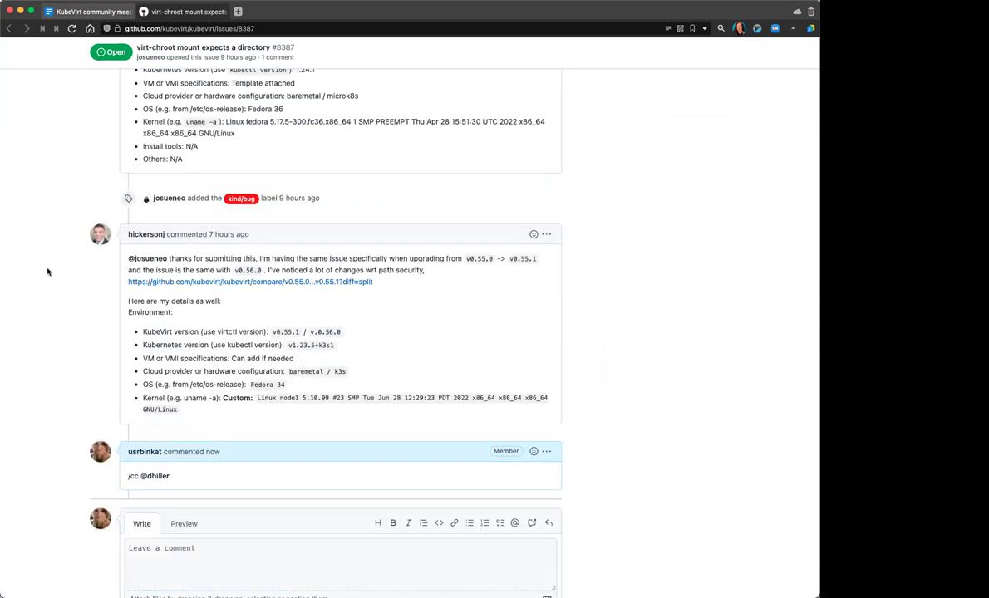
{"action": "scroll", "coordinate": [48, 272], "scroll_direction": "up", "scroll_amount": 15}
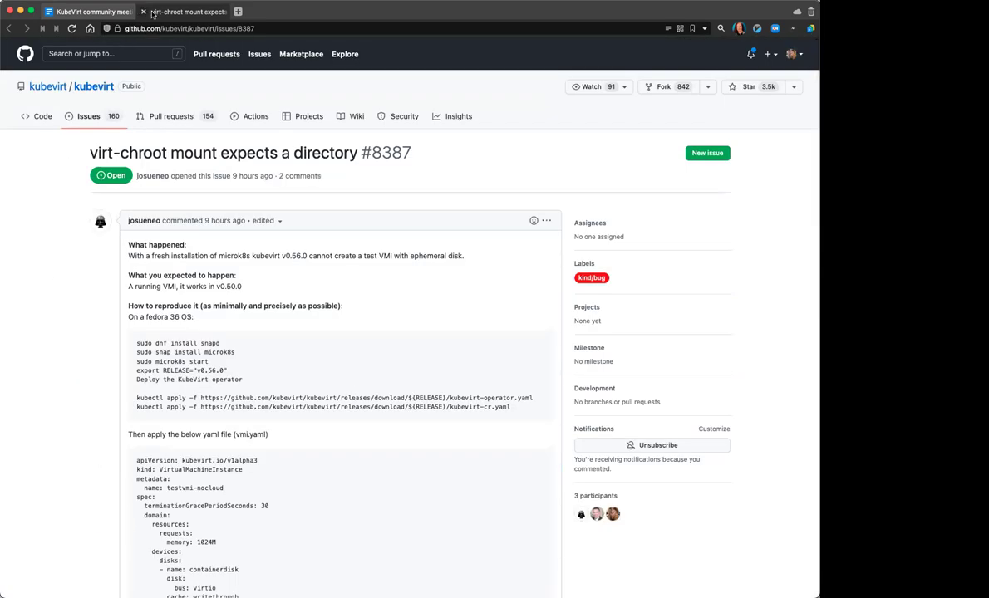
{"action": "left_click", "coordinate": [144, 11]}
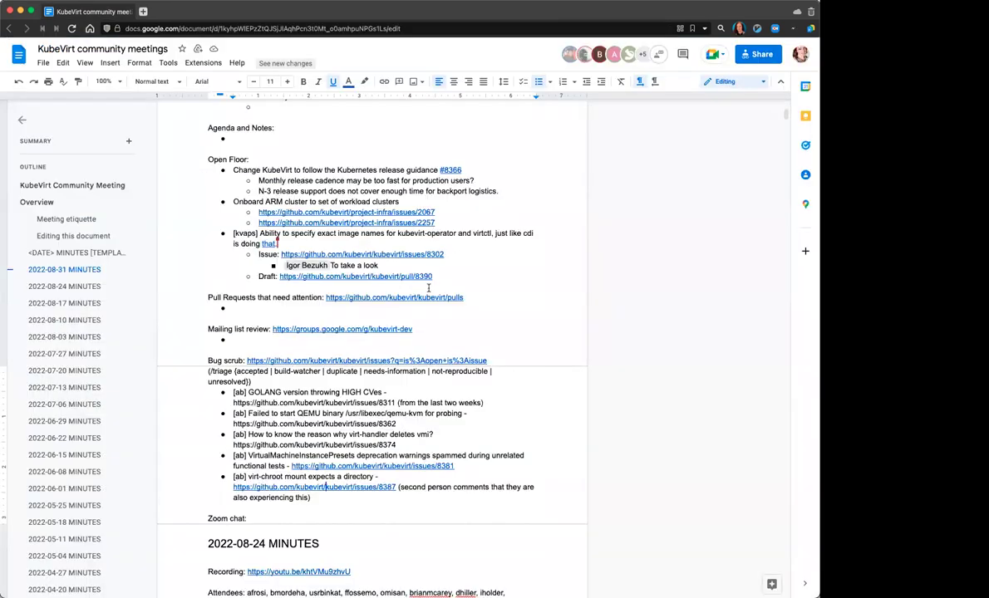